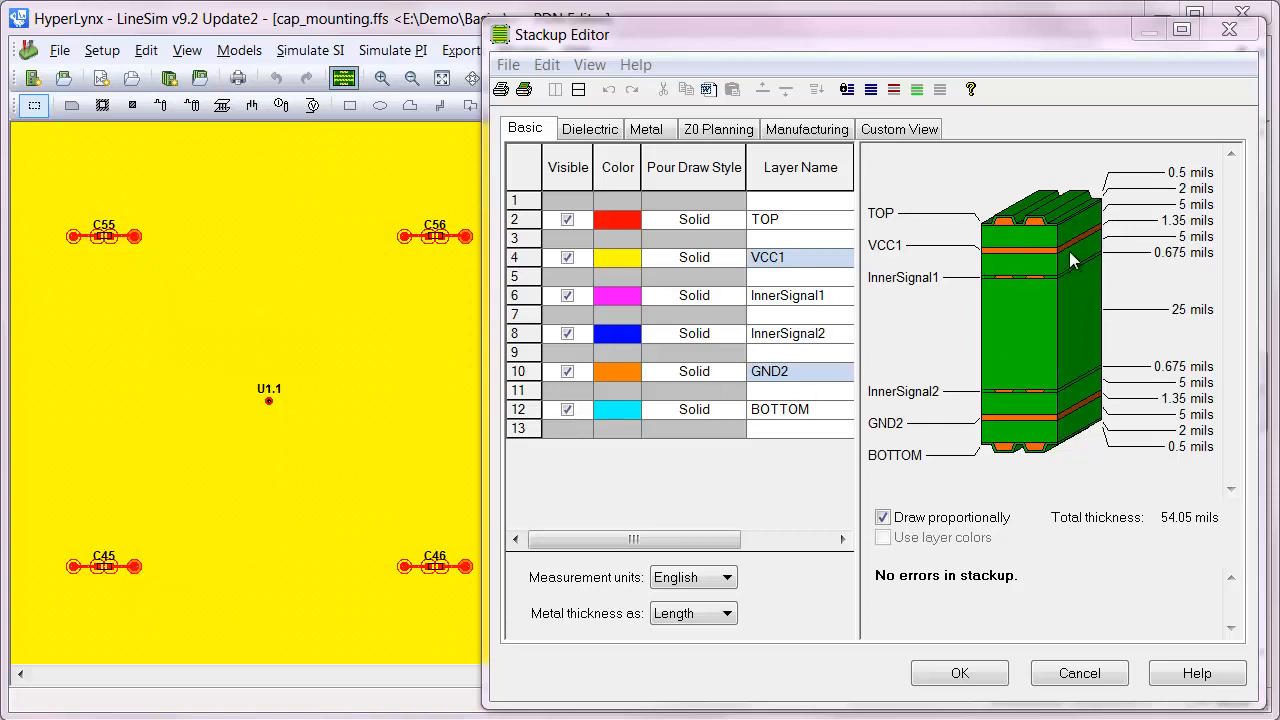
Step: Leave the stackup view, fit the whole board, and inspect the decoupling capacitors' mounting scheme without changing it
{"action": "left_click", "coordinate": [1080, 674]}
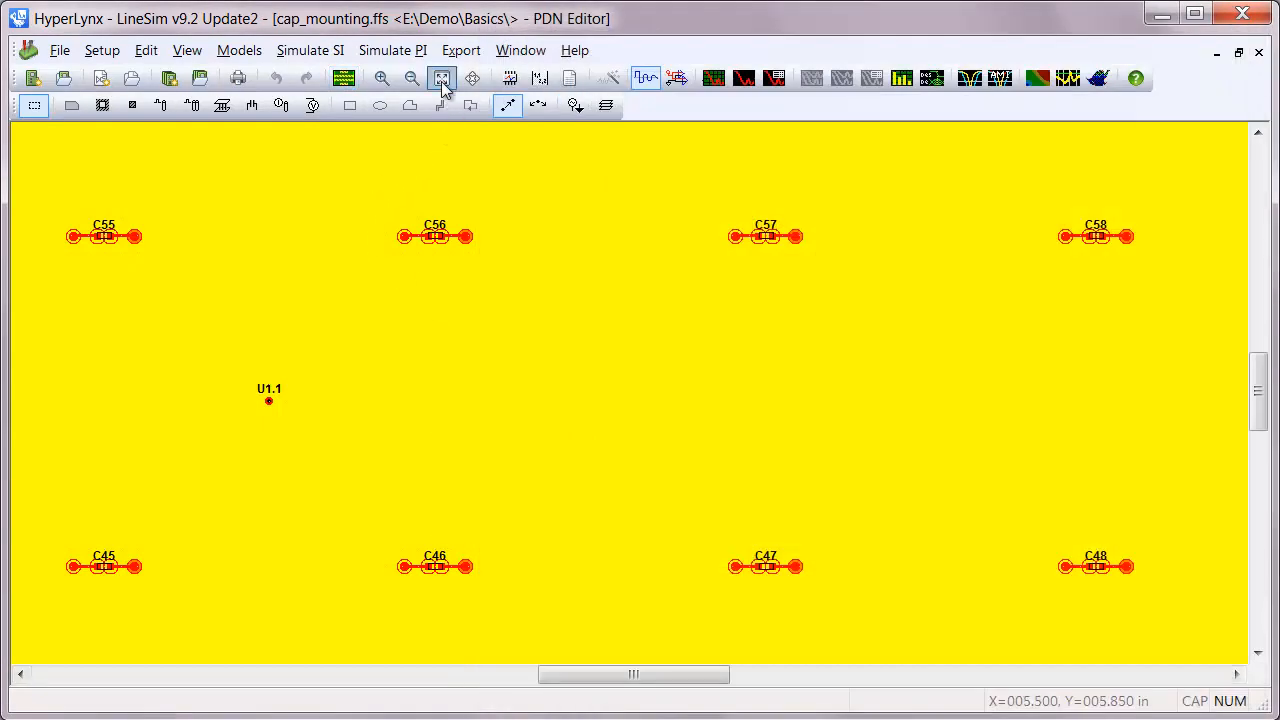
{"action": "left_click", "coordinate": [442, 80]}
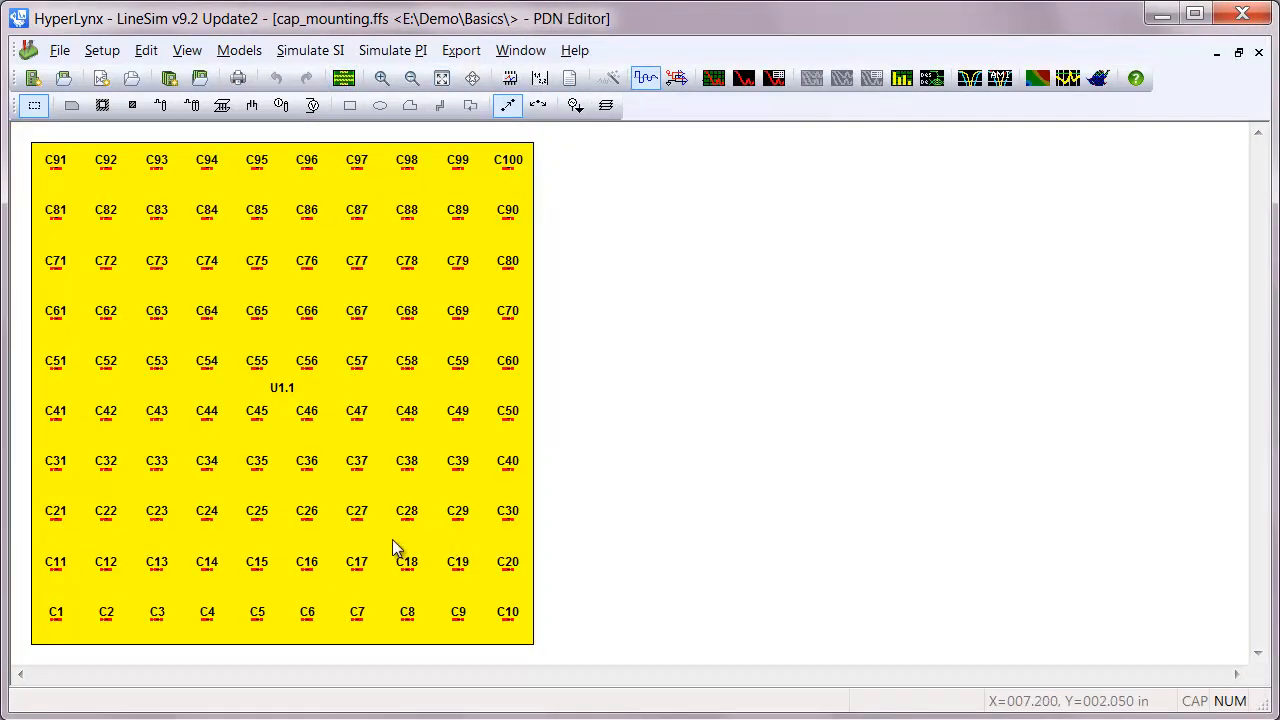
{"action": "double_click", "coordinate": [56, 612]}
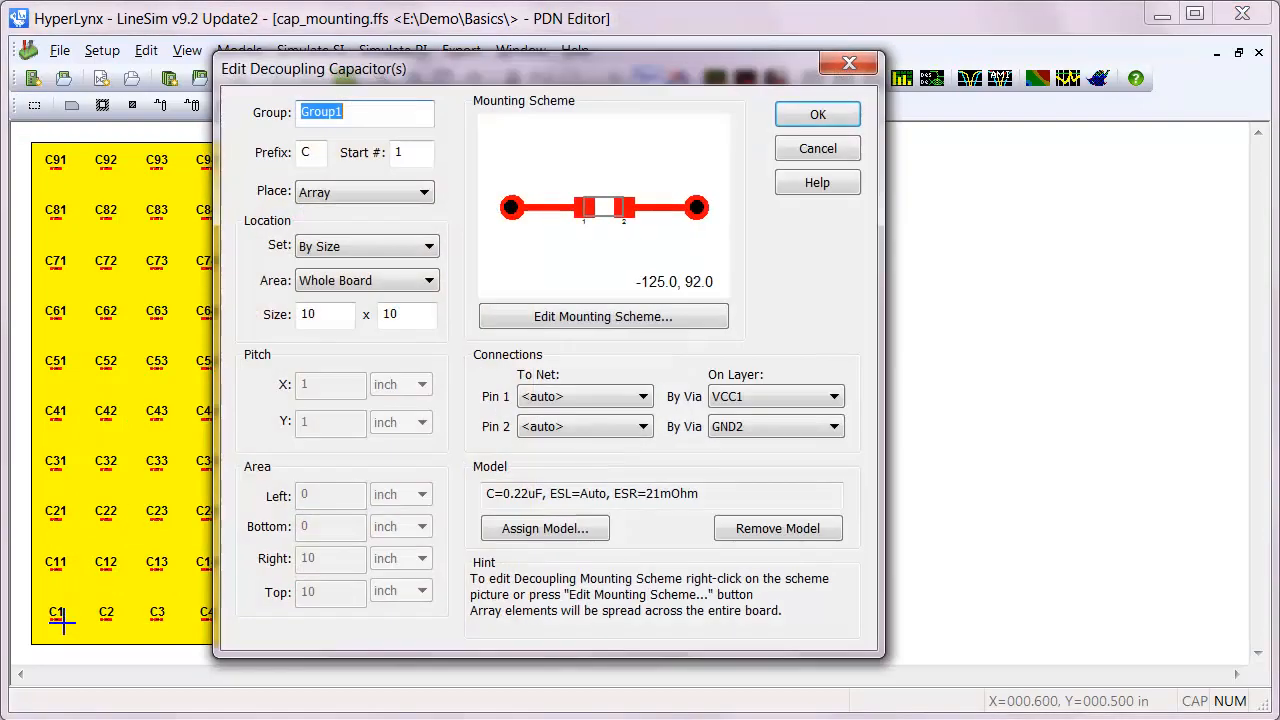
{"action": "left_click", "coordinate": [632, 316]}
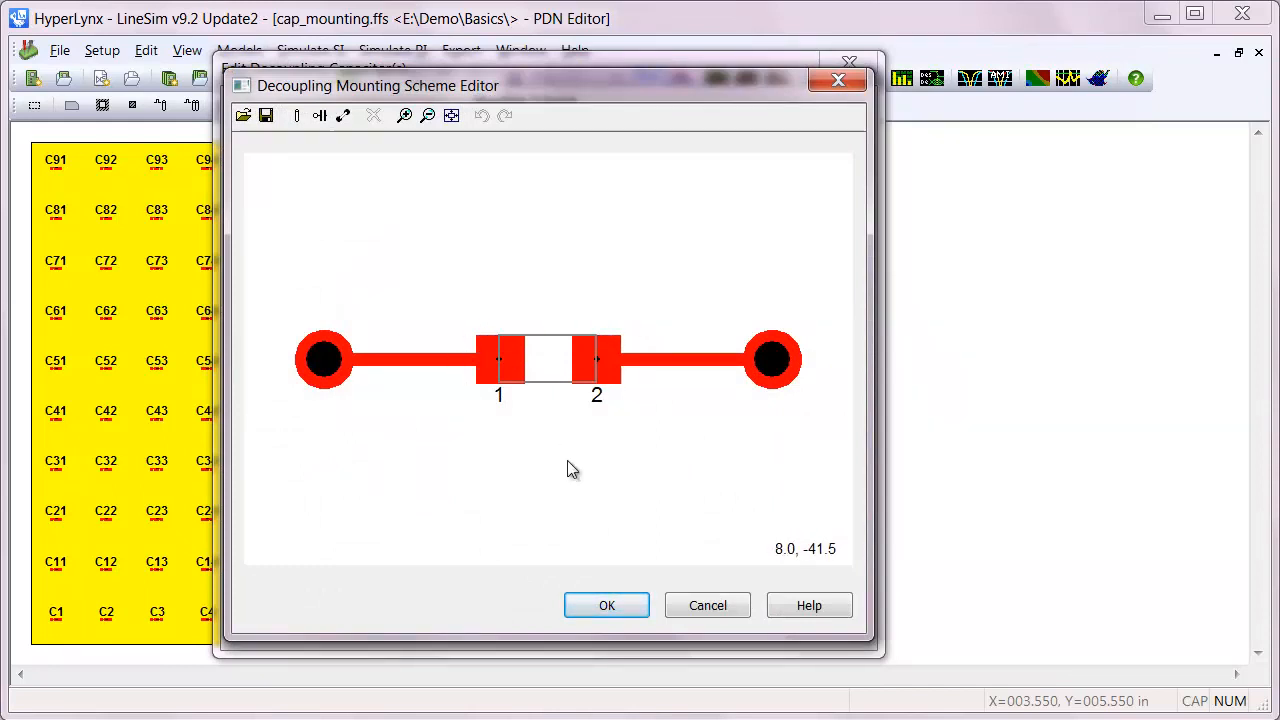
{"action": "left_click", "coordinate": [708, 606]}
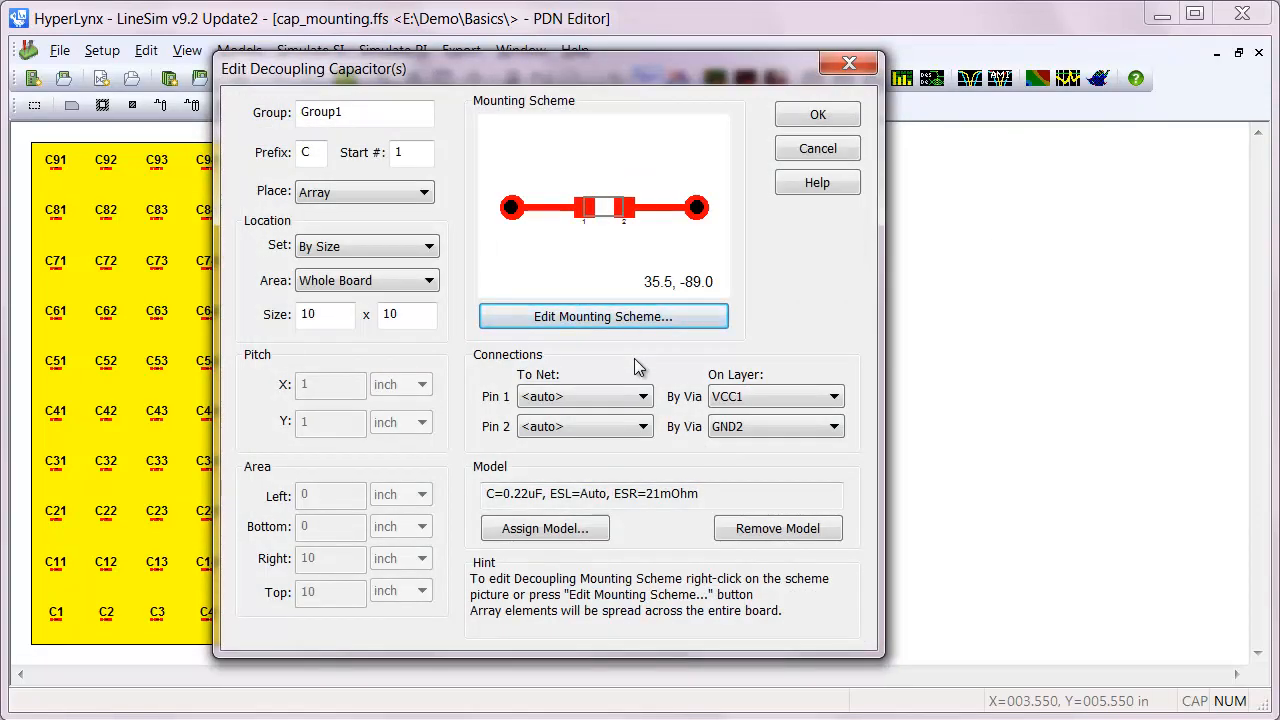
{"action": "left_click", "coordinate": [818, 149]}
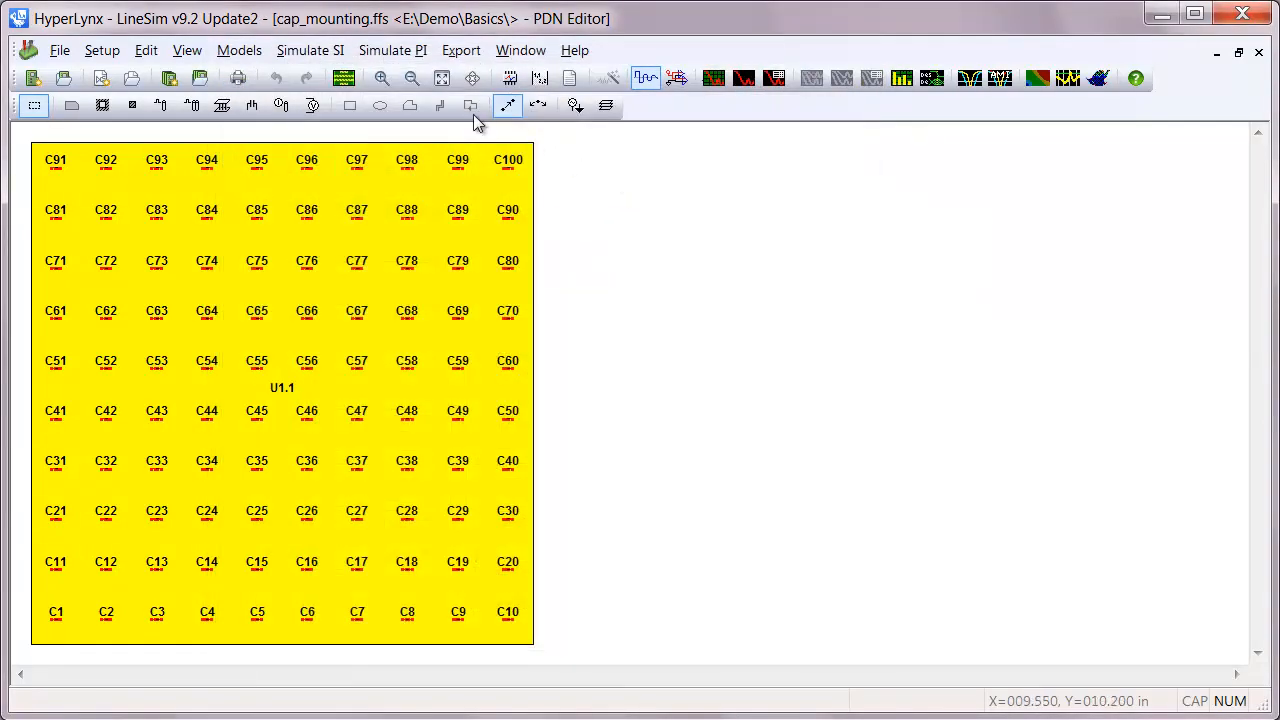
Step: Start the decoupling analysis wizard and review its settings from net selection through the frequency sweep
{"action": "left_click", "coordinate": [410, 51]}
{"action": "left_click", "coordinate": [465, 131]}
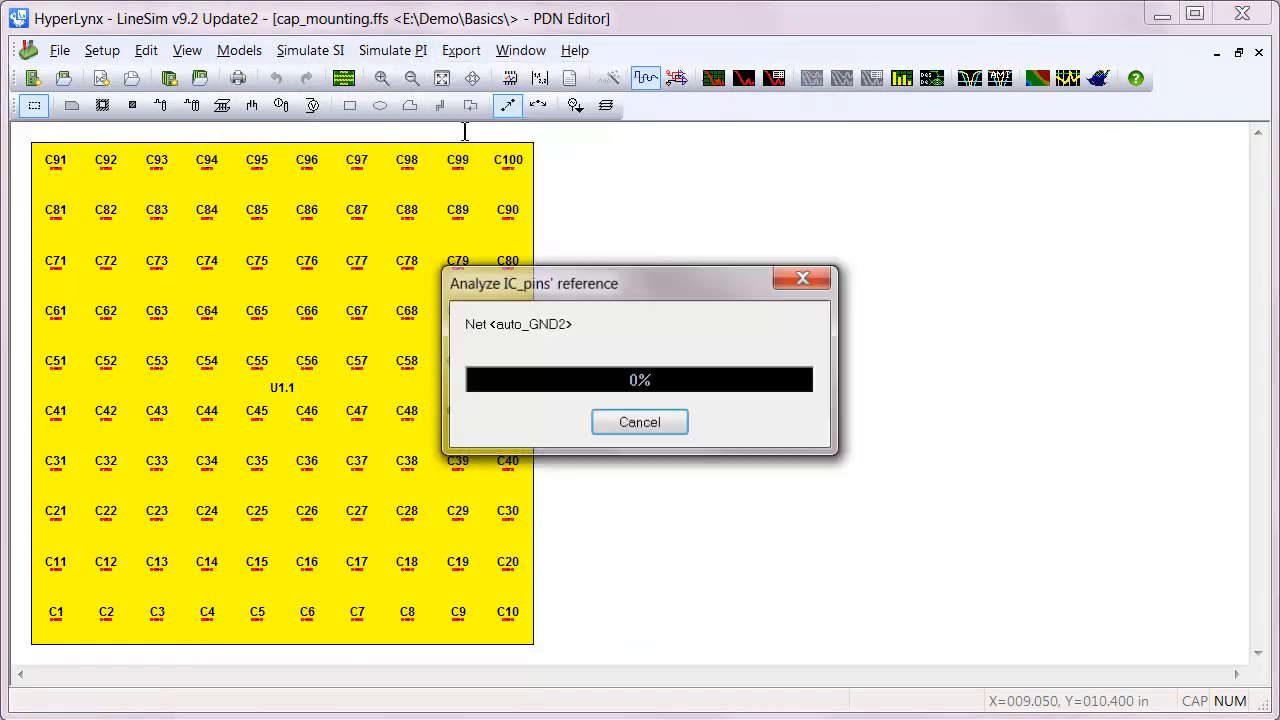
{"action": "left_click", "coordinate": [105, 214]}
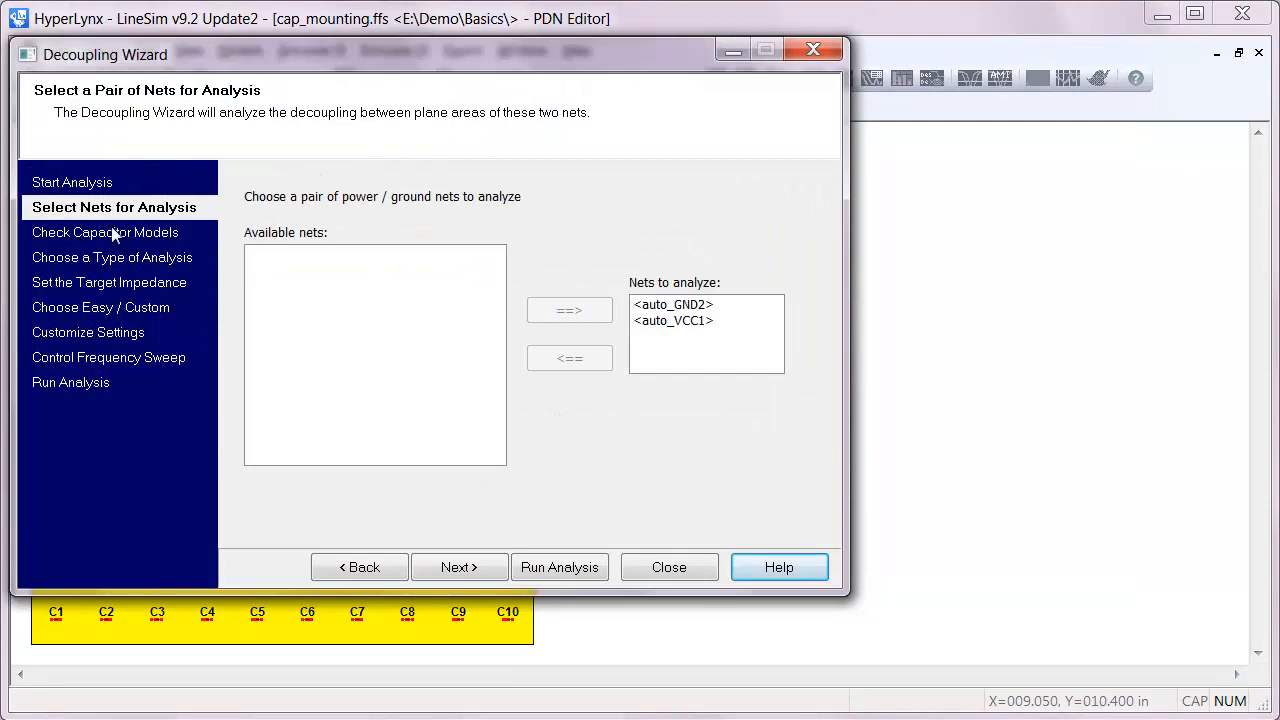
{"action": "left_click", "coordinate": [115, 233]}
{"action": "left_click", "coordinate": [124, 259]}
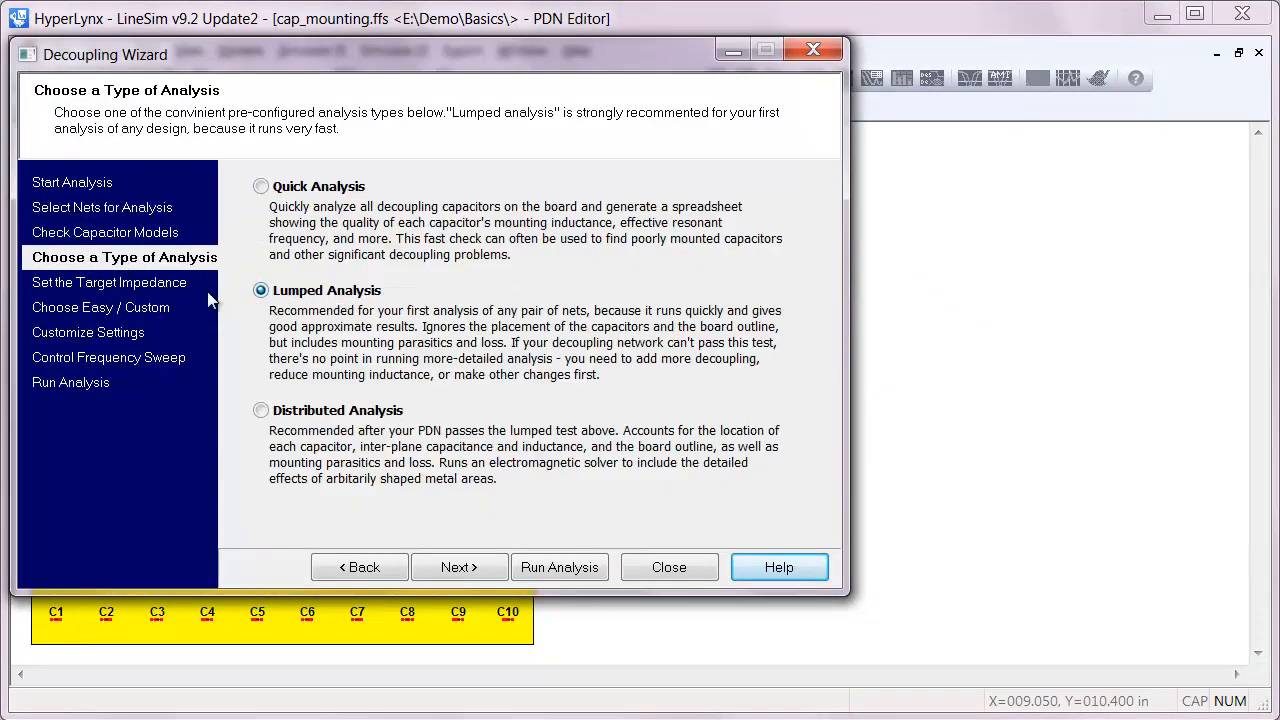
{"action": "left_click", "coordinate": [162, 288]}
{"action": "left_click", "coordinate": [143, 311]}
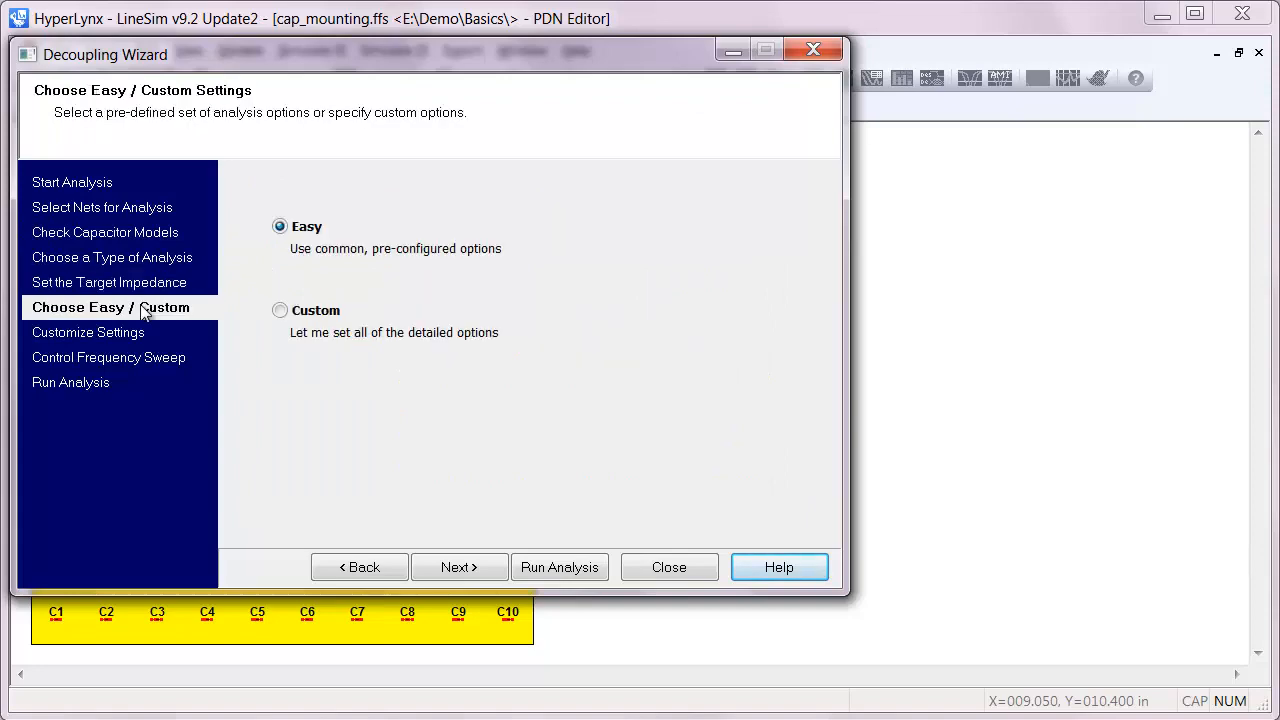
{"action": "left_click", "coordinate": [118, 342]}
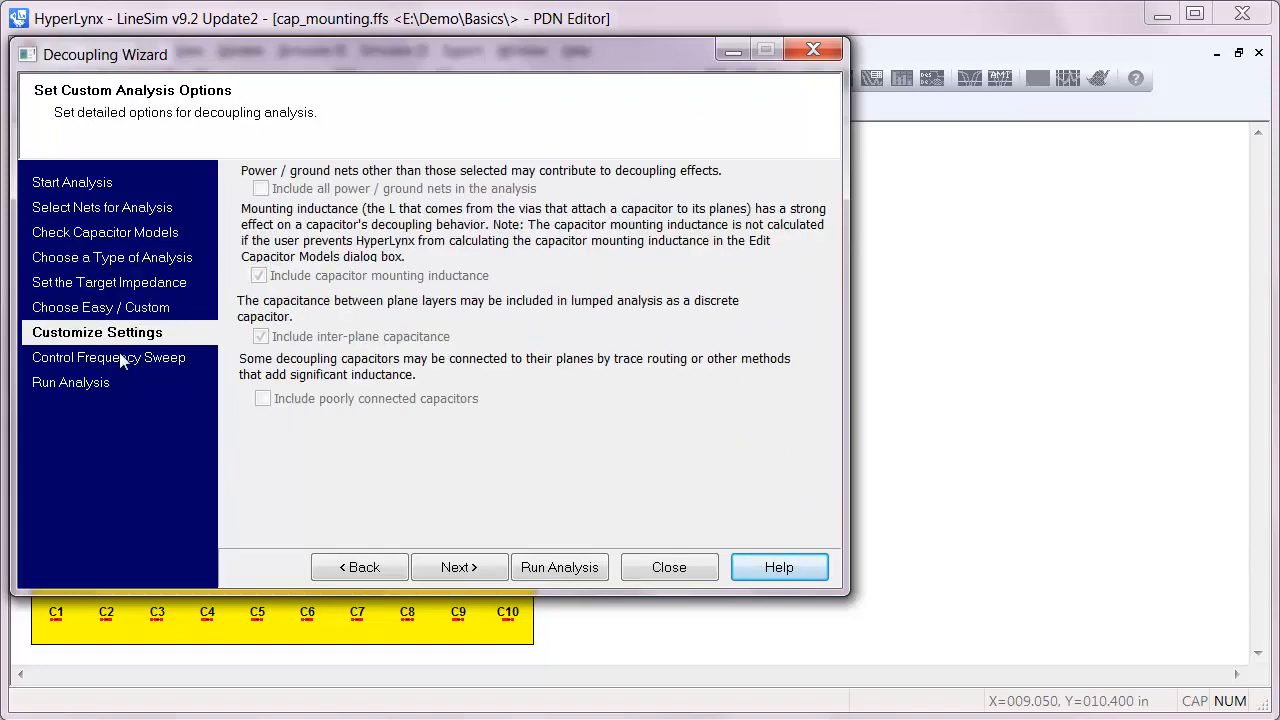
{"action": "left_click", "coordinate": [120, 360]}
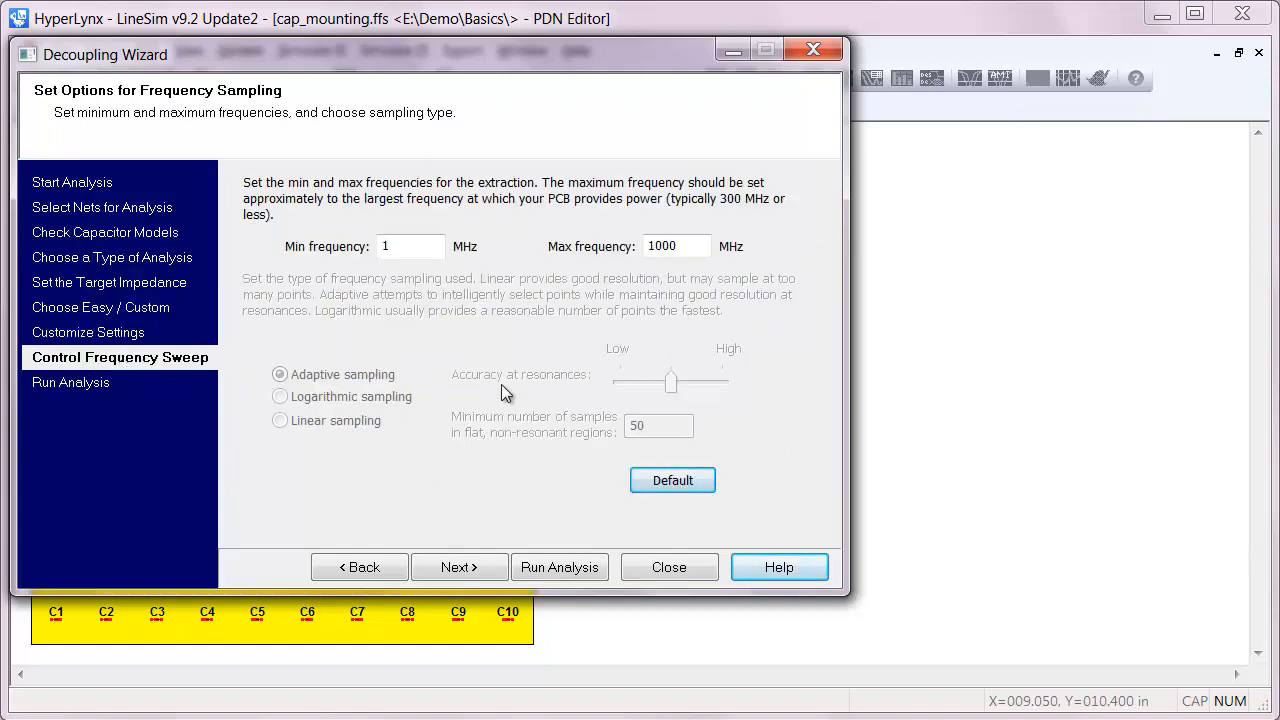
Step: Run the lumped decoupling analysis, minimize the impedance plot and close the Decoupling Wizard
{"action": "left_click", "coordinate": [560, 568]}
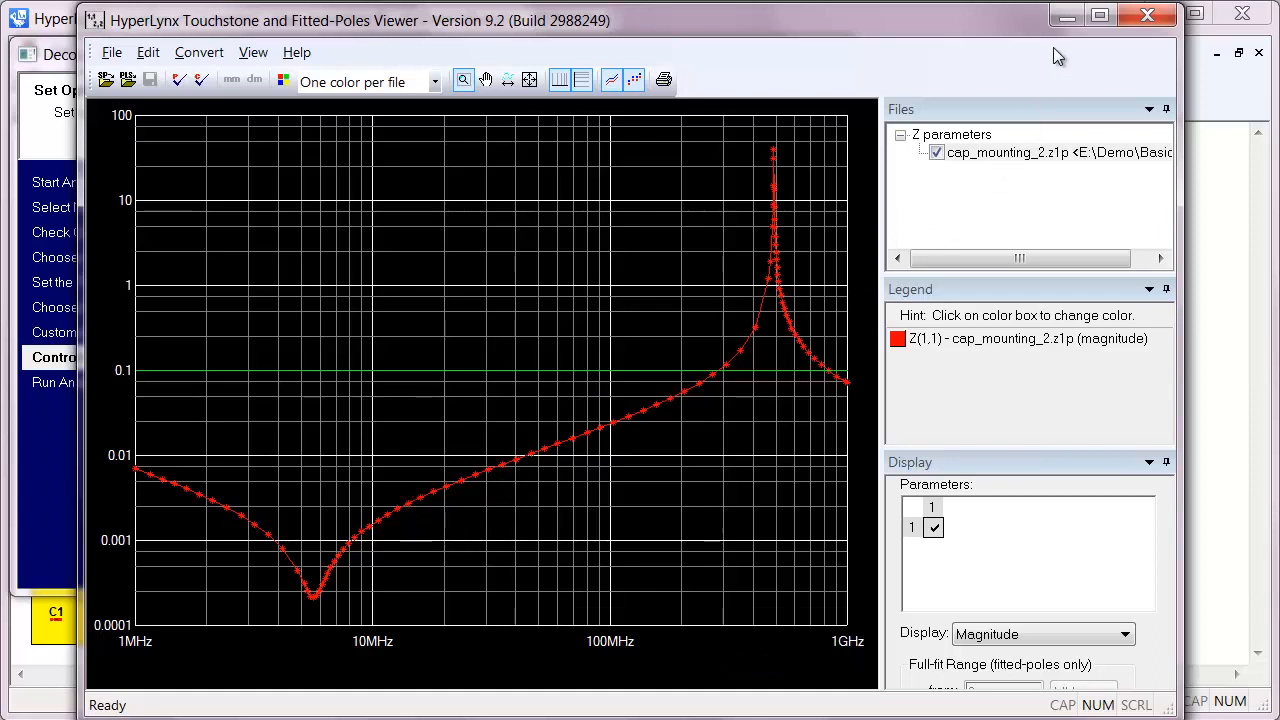
{"action": "left_click", "coordinate": [1065, 17]}
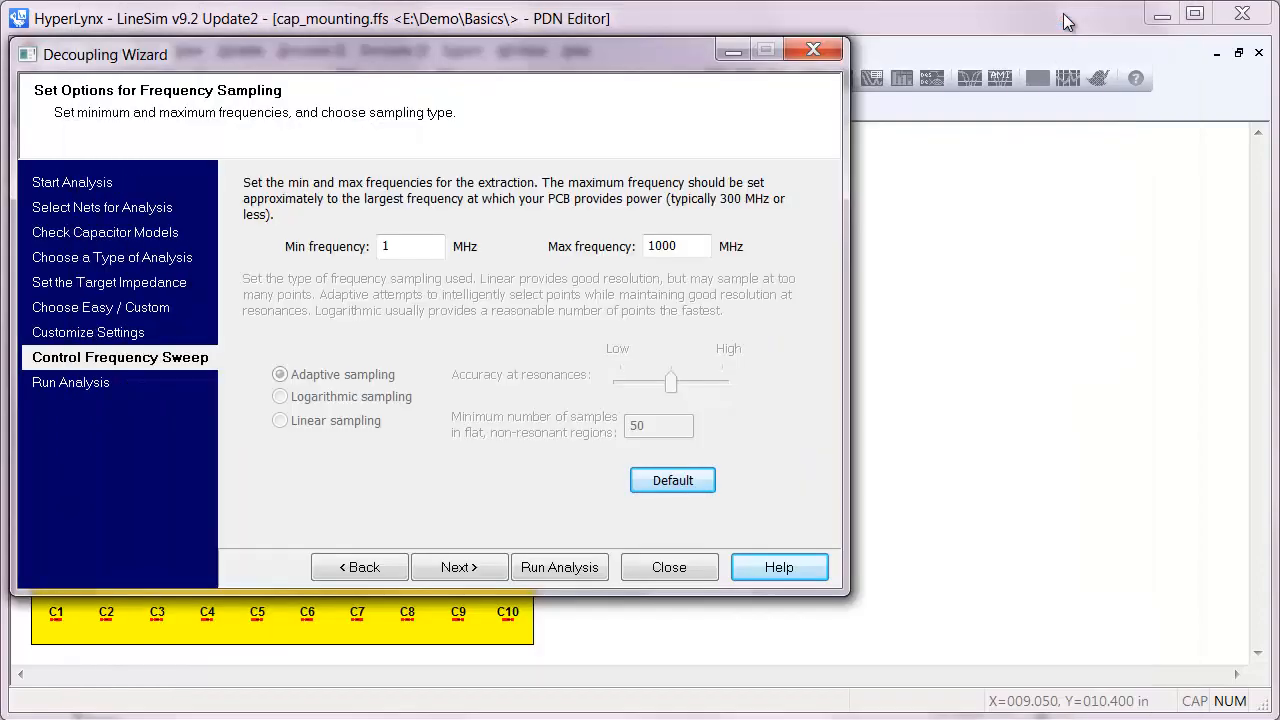
{"action": "left_click", "coordinate": [688, 573]}
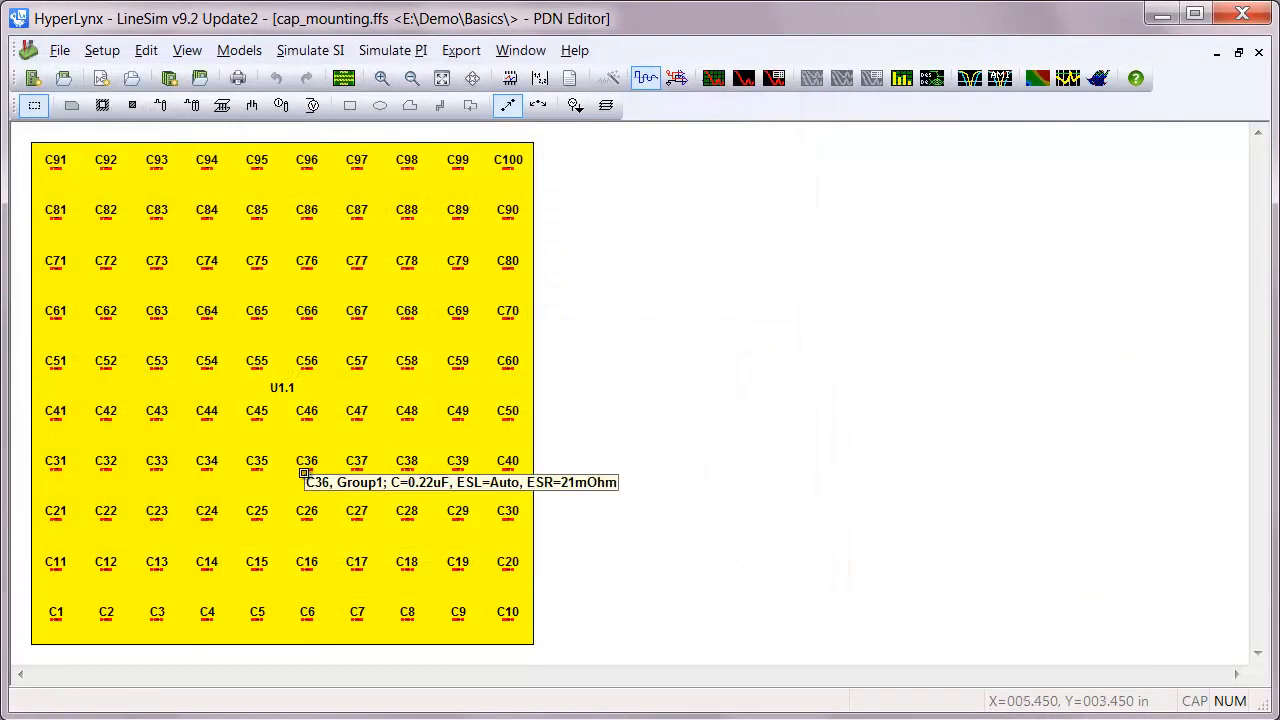
Step: In the capacitor group's mounting scheme, widen the TOP-layer trace segment at pin 1 to match the pad width
{"action": "double_click", "coordinate": [307, 470]}
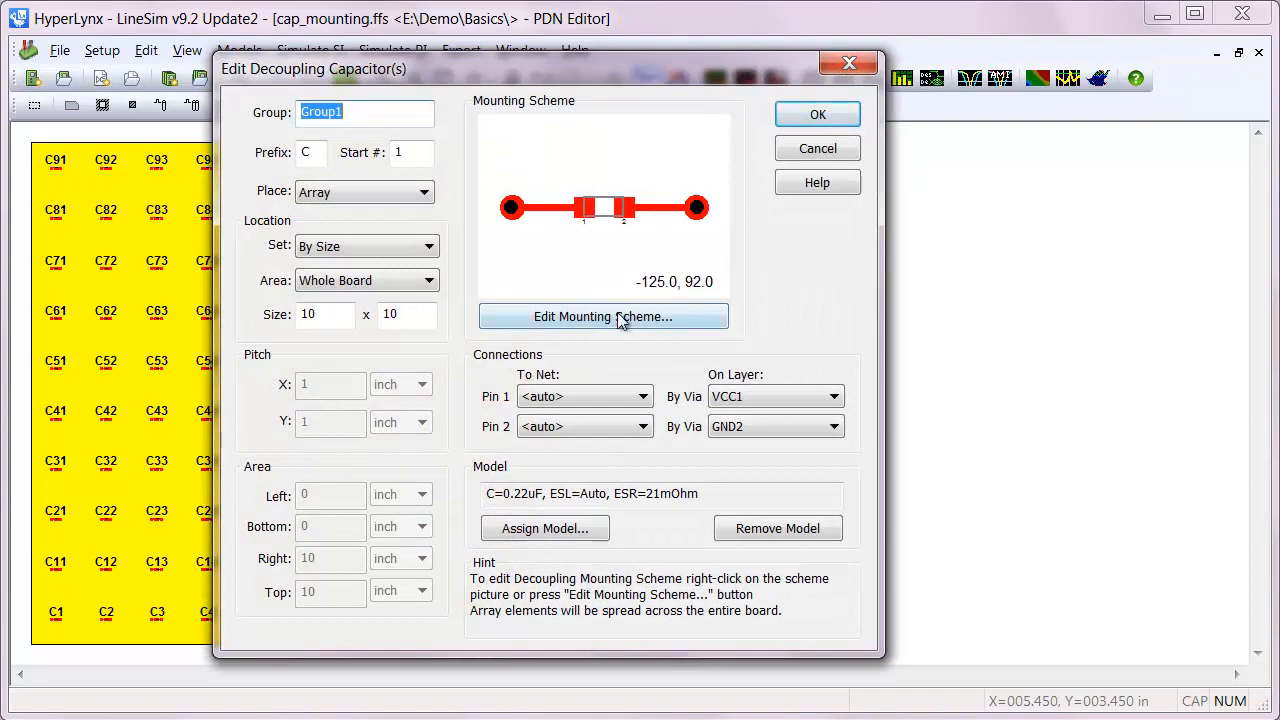
{"action": "left_click", "coordinate": [620, 316]}
{"action": "left_click", "coordinate": [421, 359]}
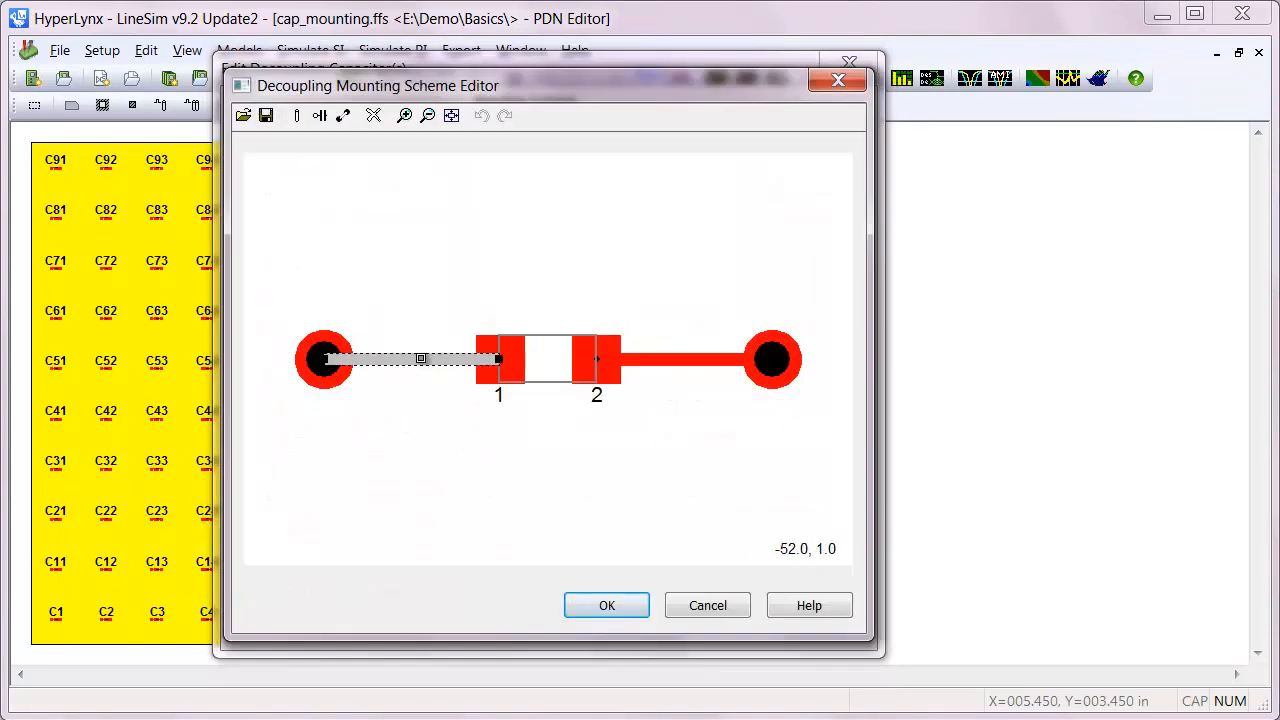
{"action": "right_click", "coordinate": [421, 360]}
{"action": "left_click", "coordinate": [518, 451]}
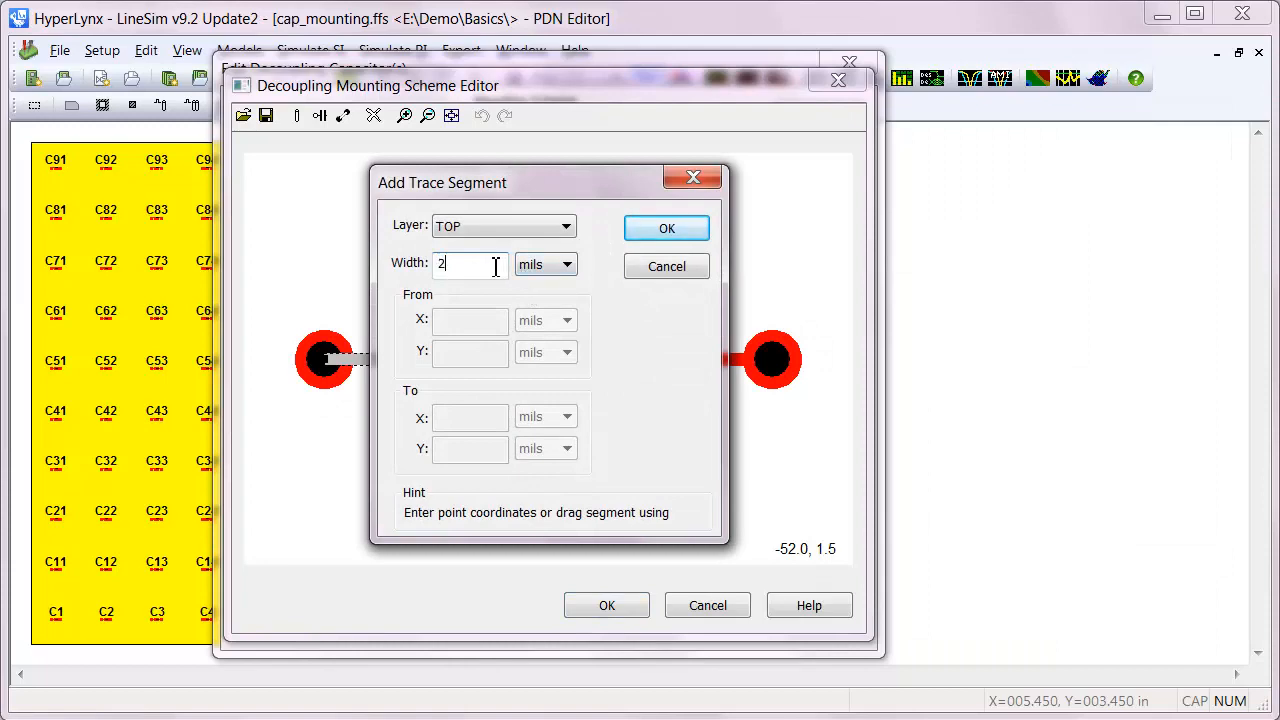
{"action": "left_click", "coordinate": [657, 231]}
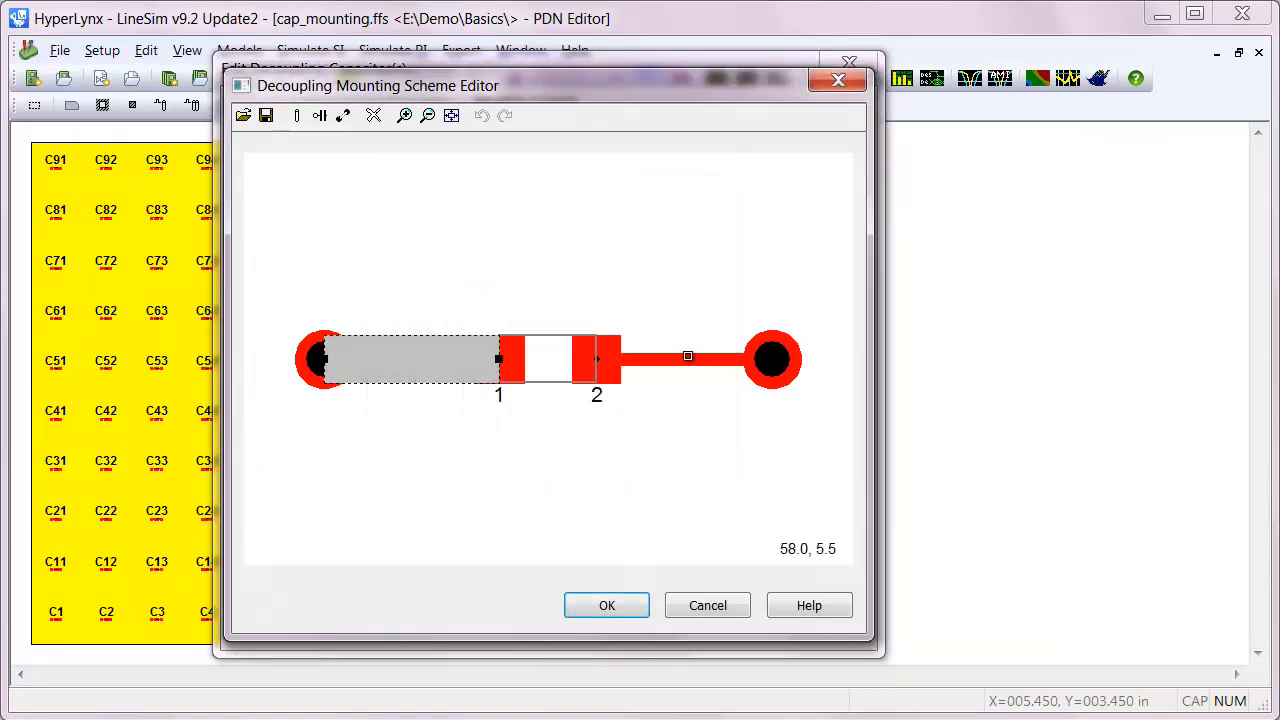
Step: Widen the trace segment at pin 2 to match the pad width and apply the mounting scheme to the capacitor group
{"action": "left_click", "coordinate": [690, 361]}
{"action": "right_click", "coordinate": [690, 361]}
{"action": "left_click", "coordinate": [742, 451]}
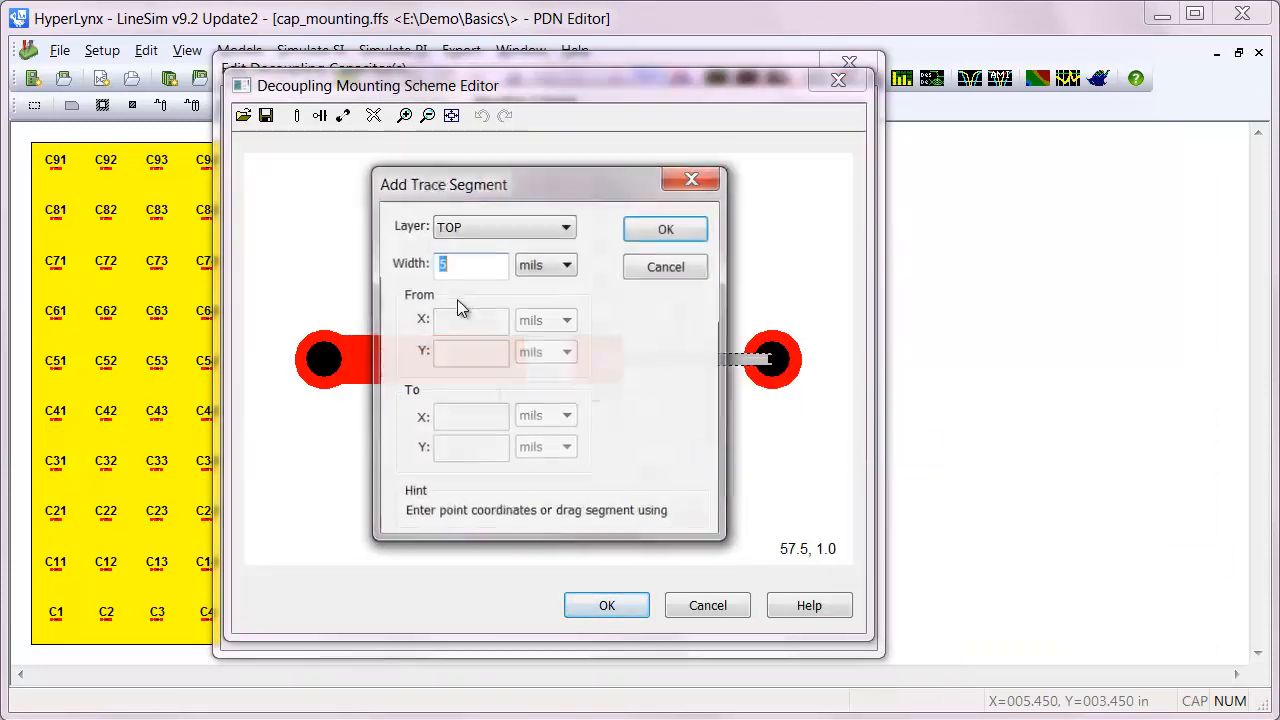
{"action": "left_click", "coordinate": [470, 264]}
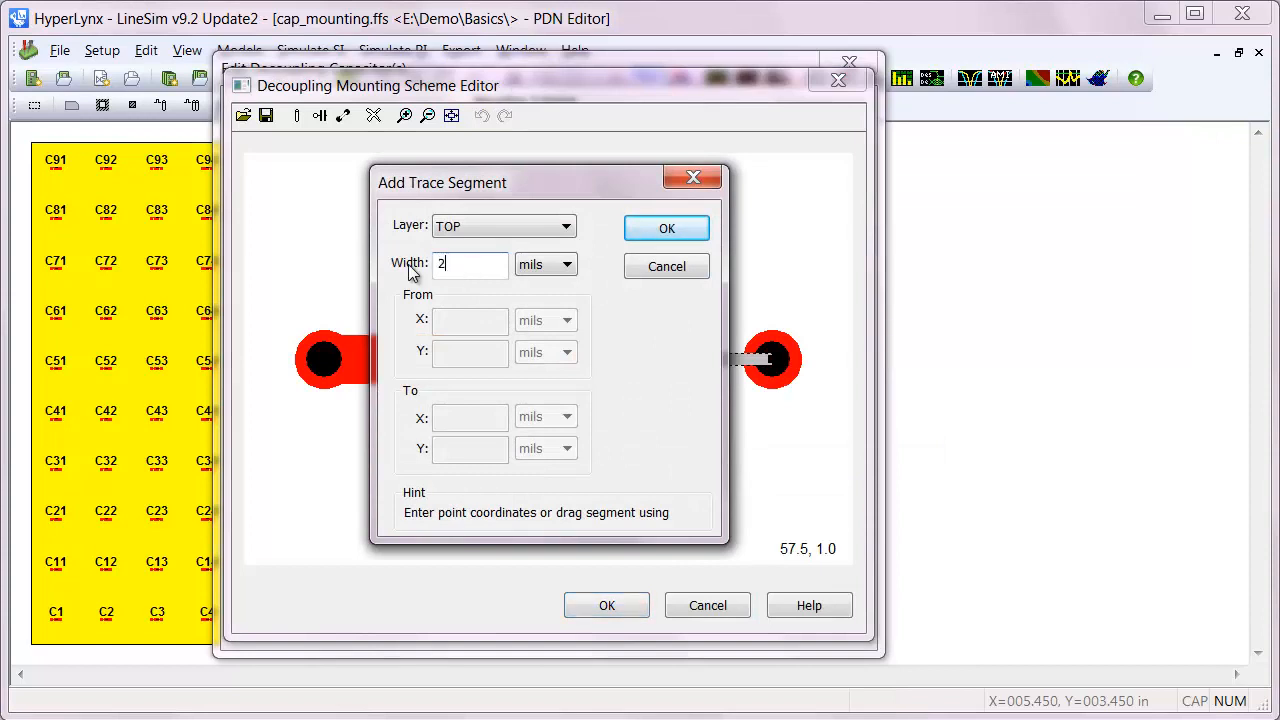
{"action": "left_click", "coordinate": [672, 229]}
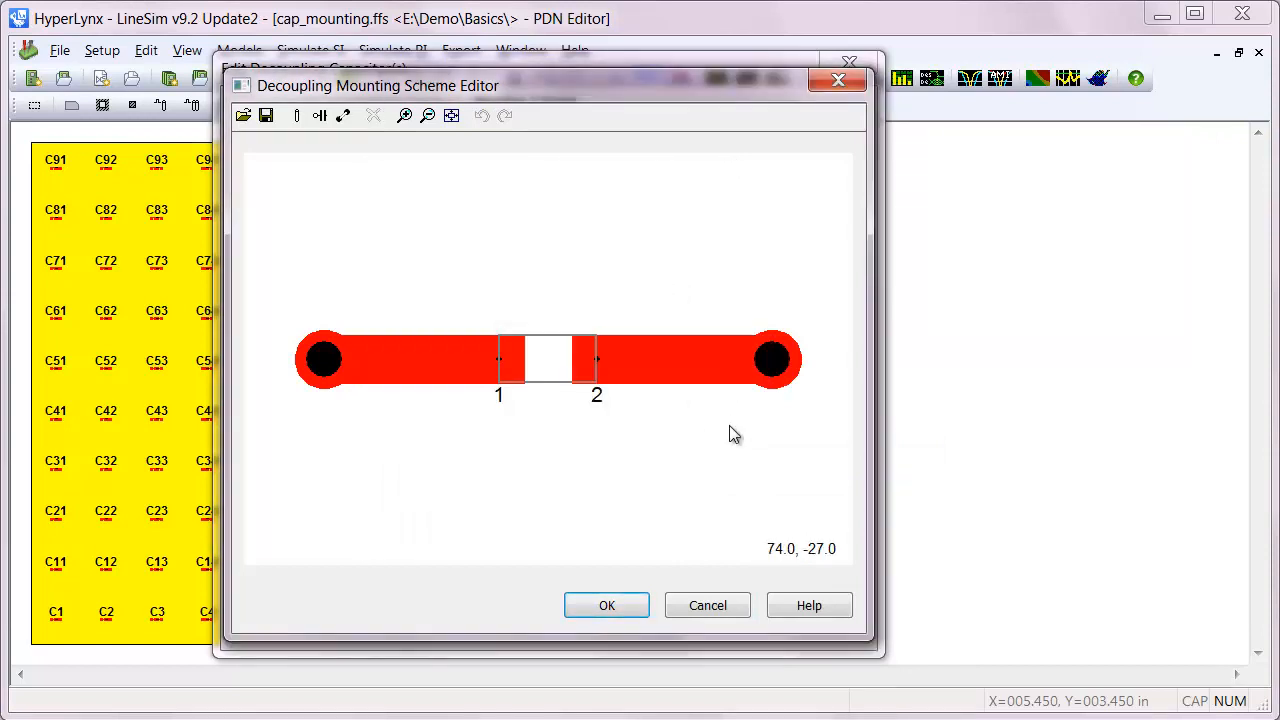
{"action": "left_click", "coordinate": [608, 606]}
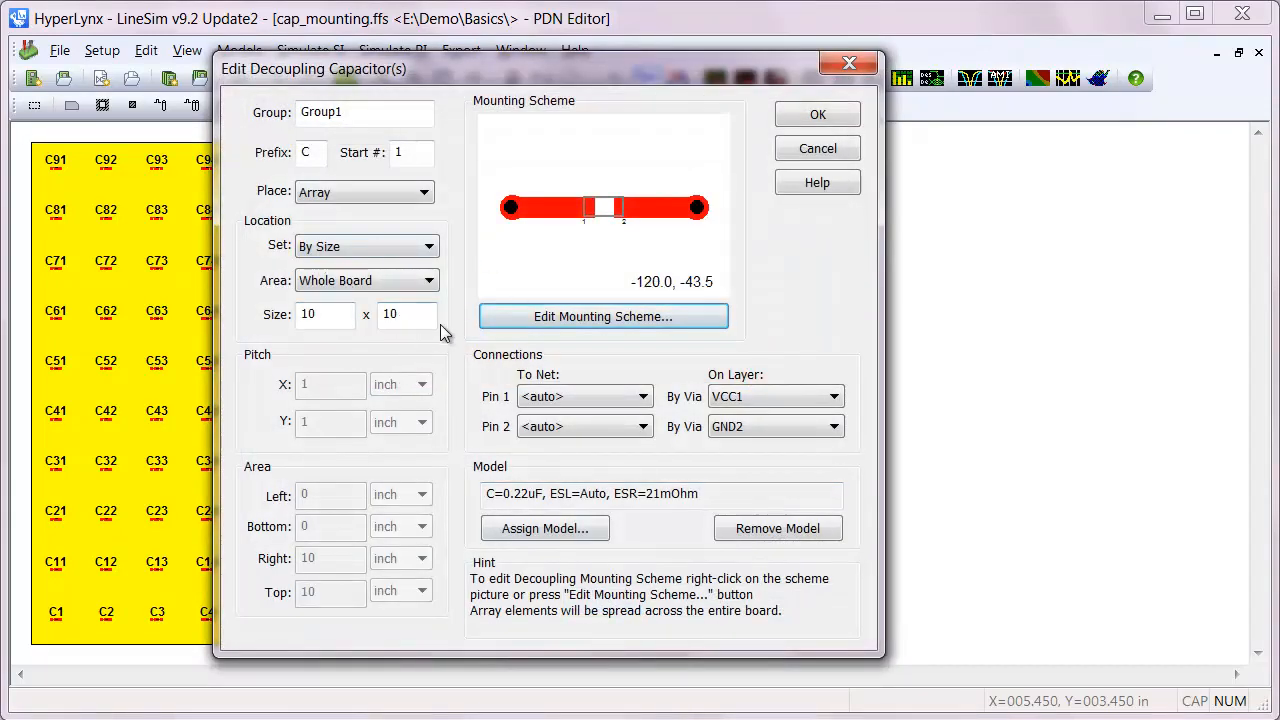
{"action": "left_click", "coordinate": [816, 114]}
Step: Rerun the decoupling analysis with the last configuration, minimize the compared impedance curves and close the wizard
{"action": "left_click", "coordinate": [407, 55]}
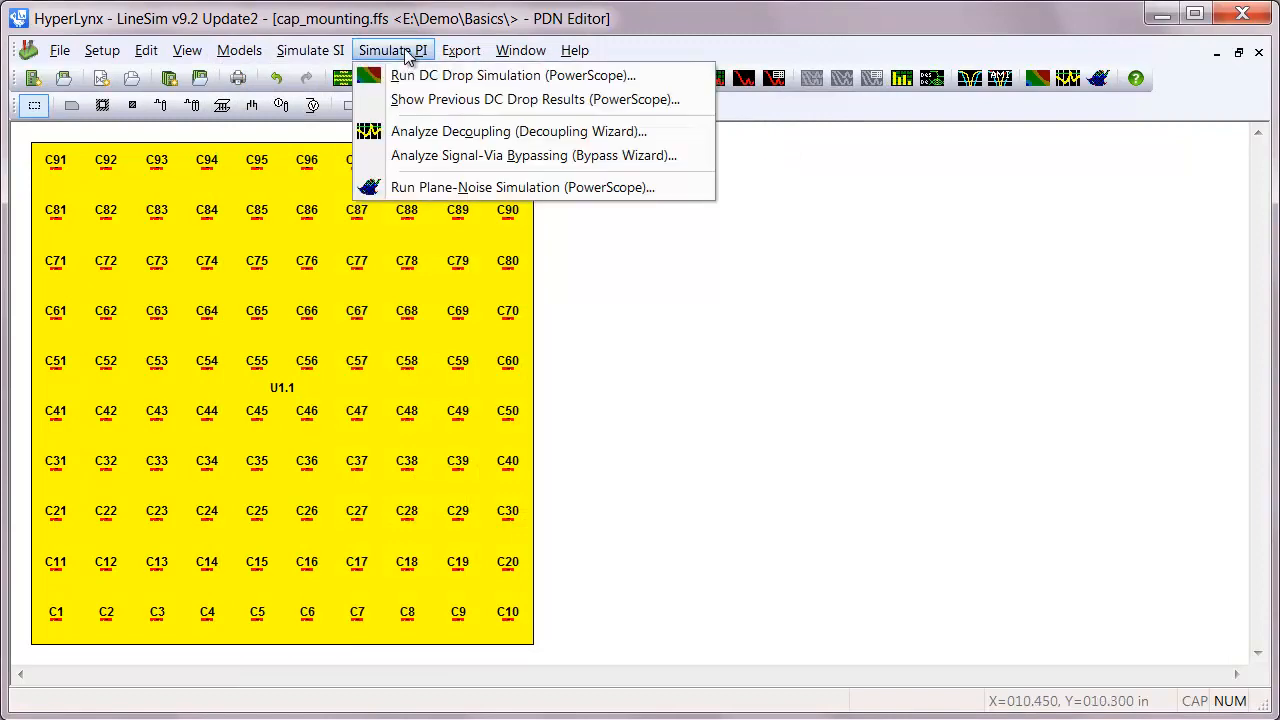
{"action": "left_click", "coordinate": [443, 127]}
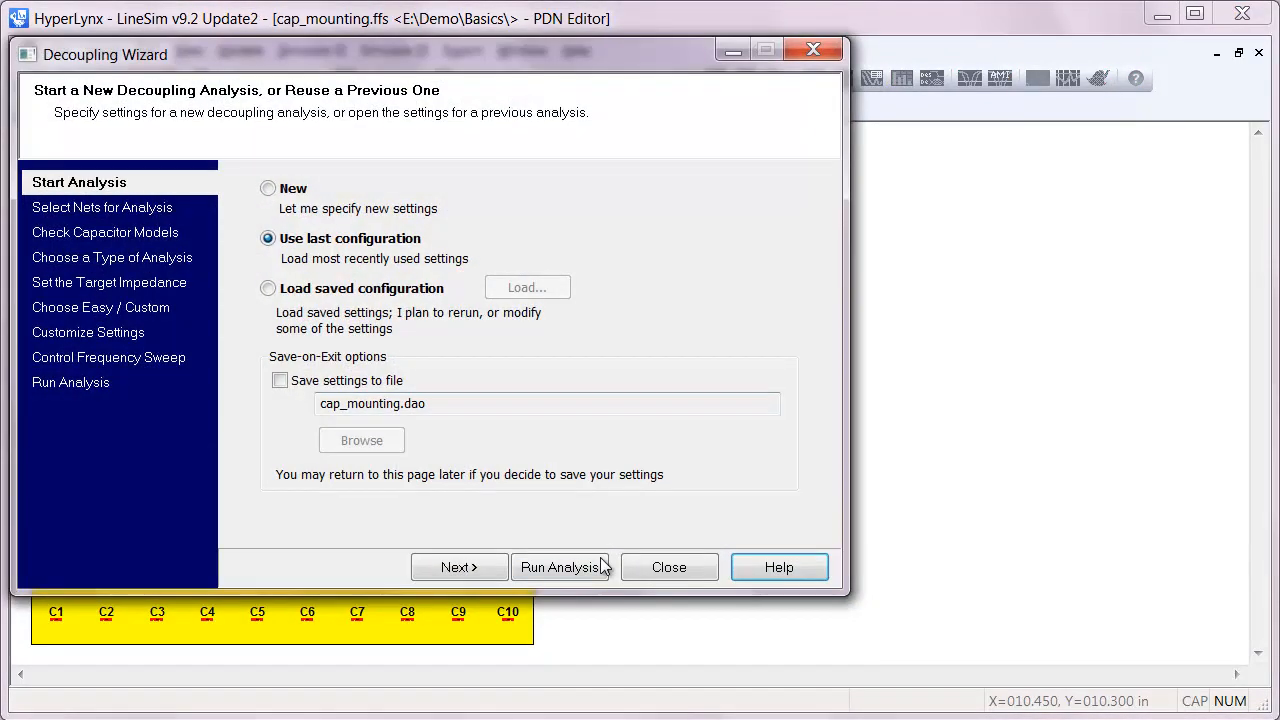
{"action": "left_click", "coordinate": [598, 565]}
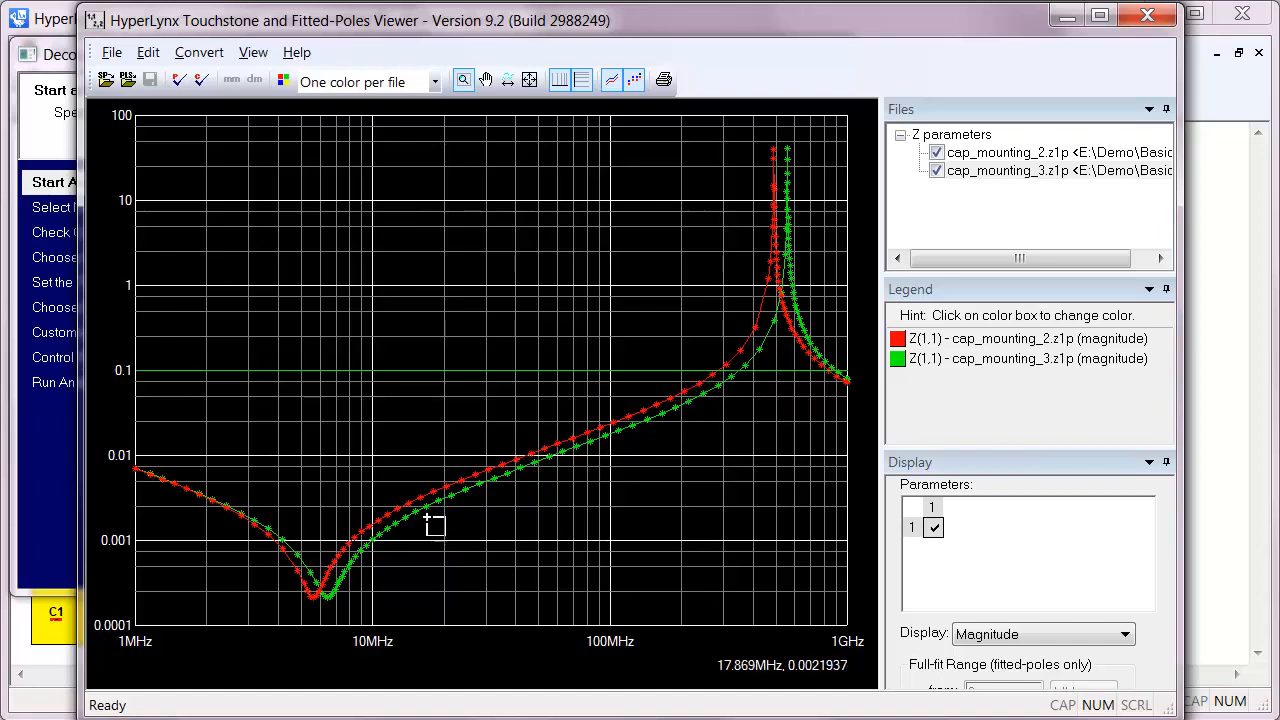
{"action": "left_click", "coordinate": [1064, 18]}
{"action": "left_click", "coordinate": [666, 646]}
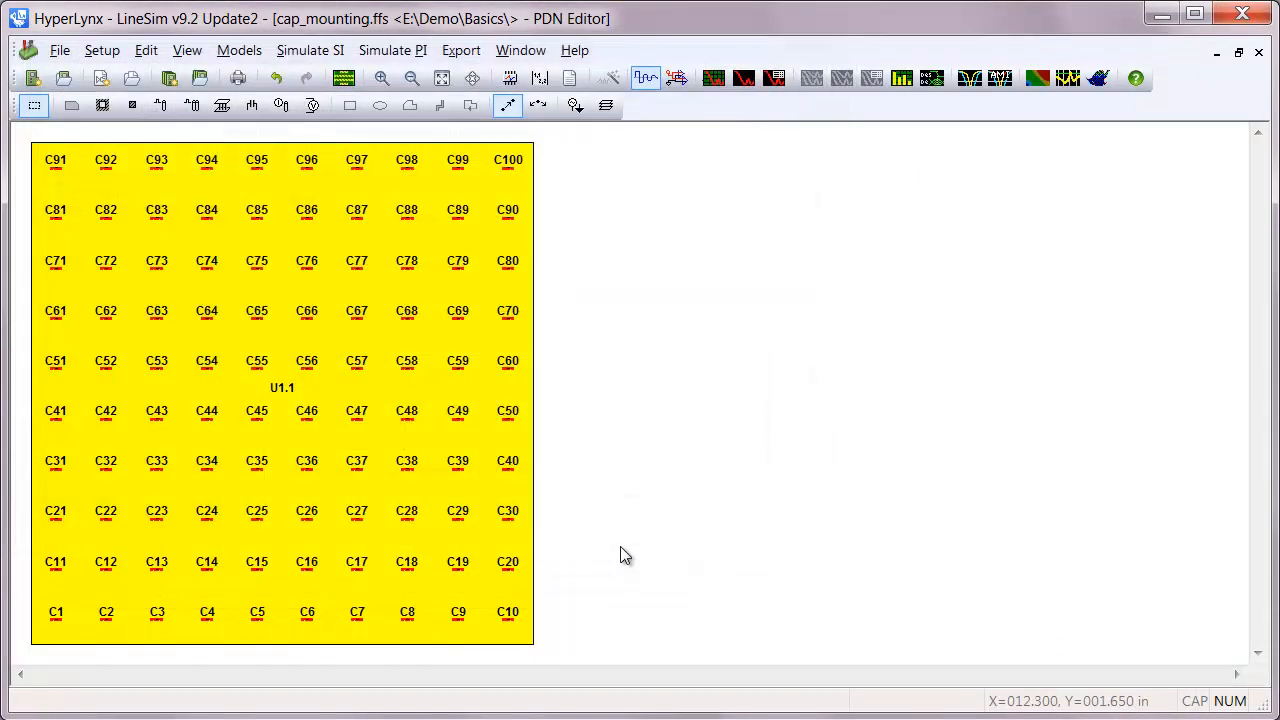
Step: Open the capacitor group's mounting scheme and delete the trace segments at both pin 1 and pin 2
{"action": "double_click", "coordinate": [321, 422]}
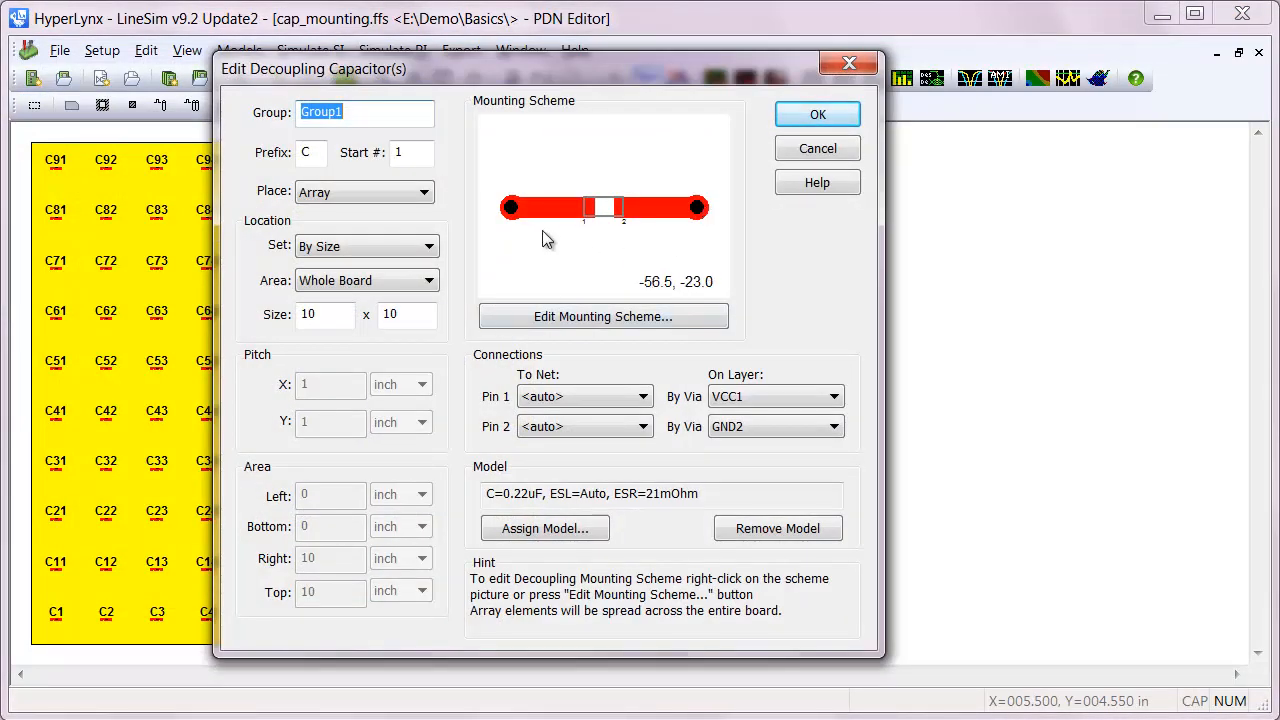
{"action": "left_click", "coordinate": [608, 316]}
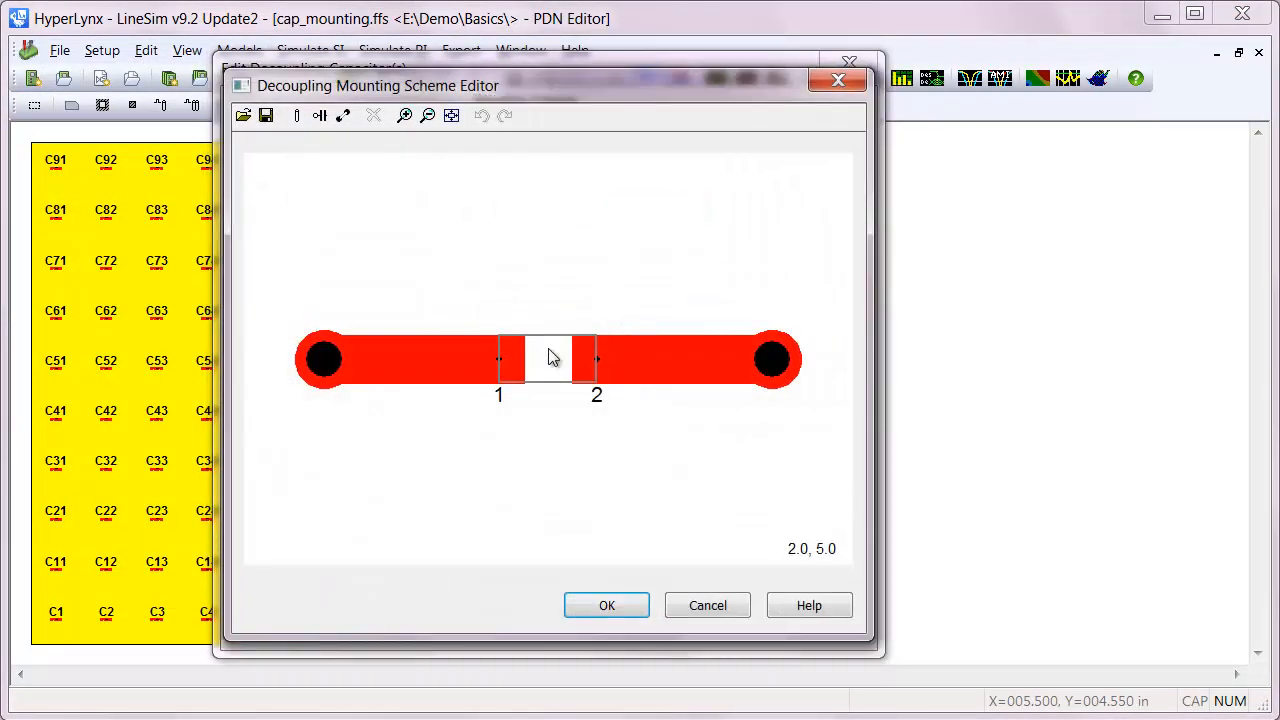
{"action": "left_click", "coordinate": [437, 358]}
{"action": "key", "text": "Delete"}
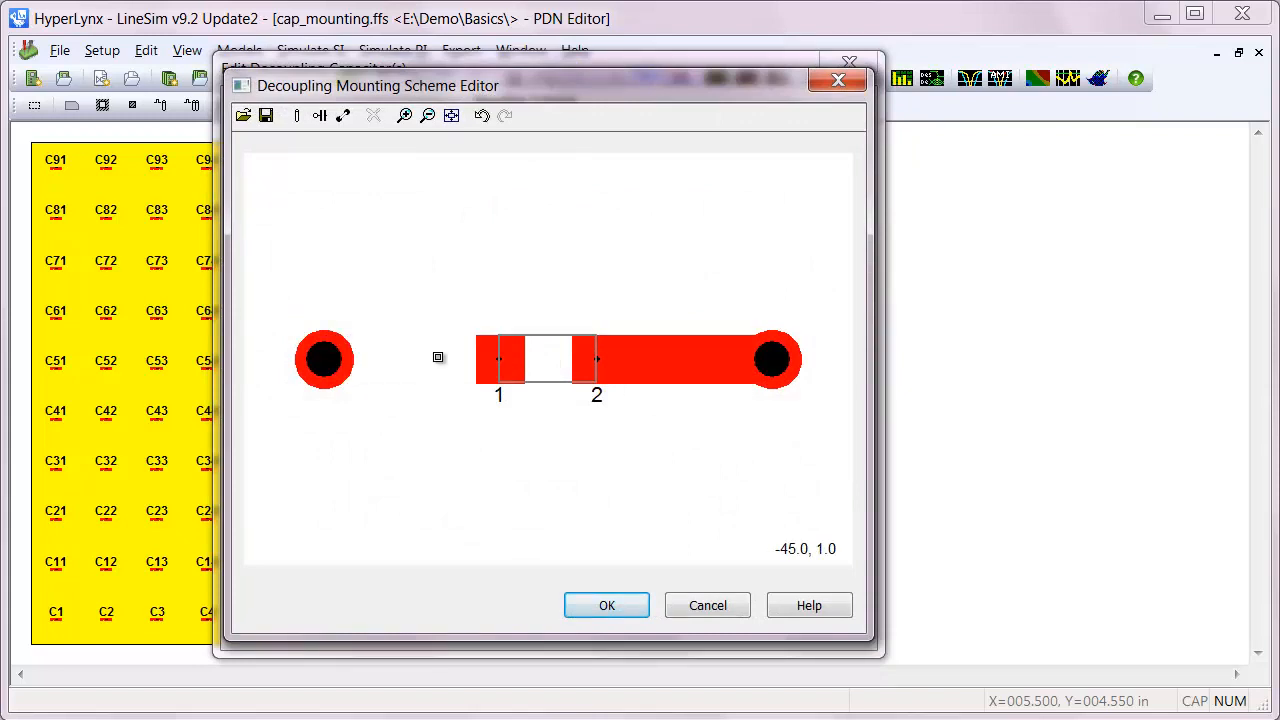
{"action": "left_click", "coordinate": [682, 355]}
{"action": "key", "text": "Delete"}
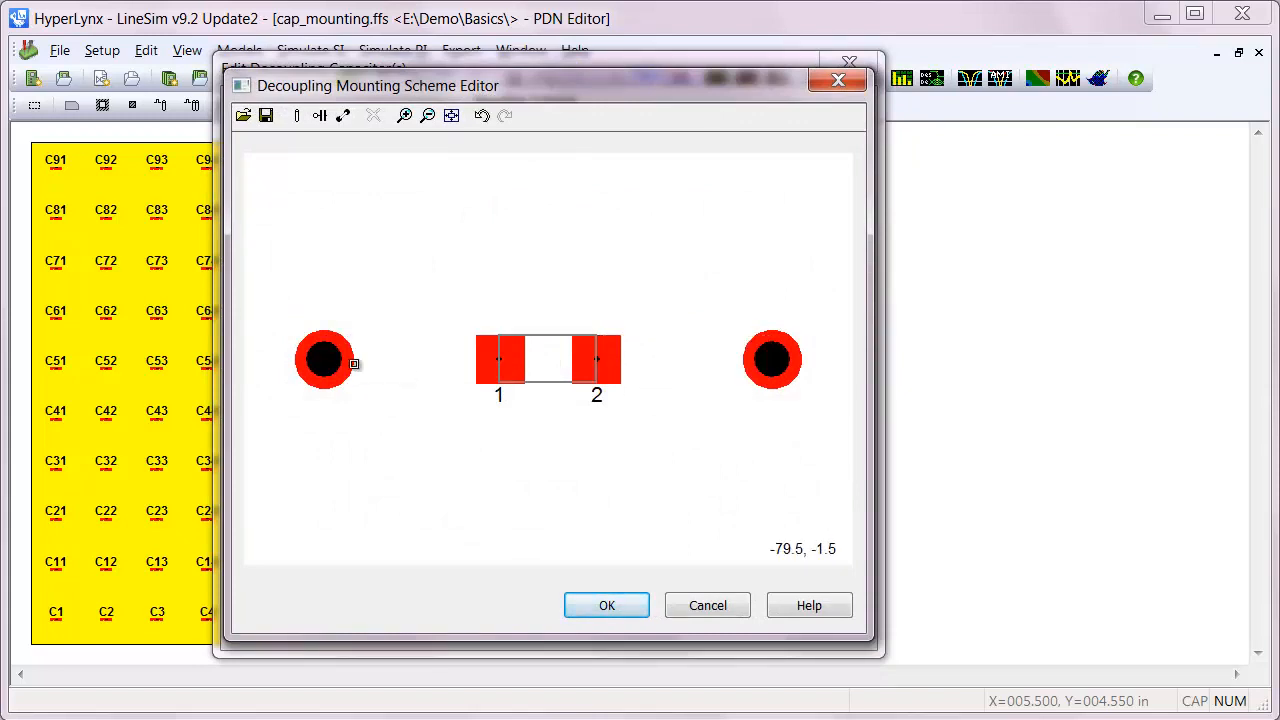
Step: Move the two vias onto the centres of the pin 1 and pin 2 pads and accept the via-in-pad mounting scheme
{"action": "left_click_drag", "start_coordinate": [326, 360], "coordinate": [498, 361]}
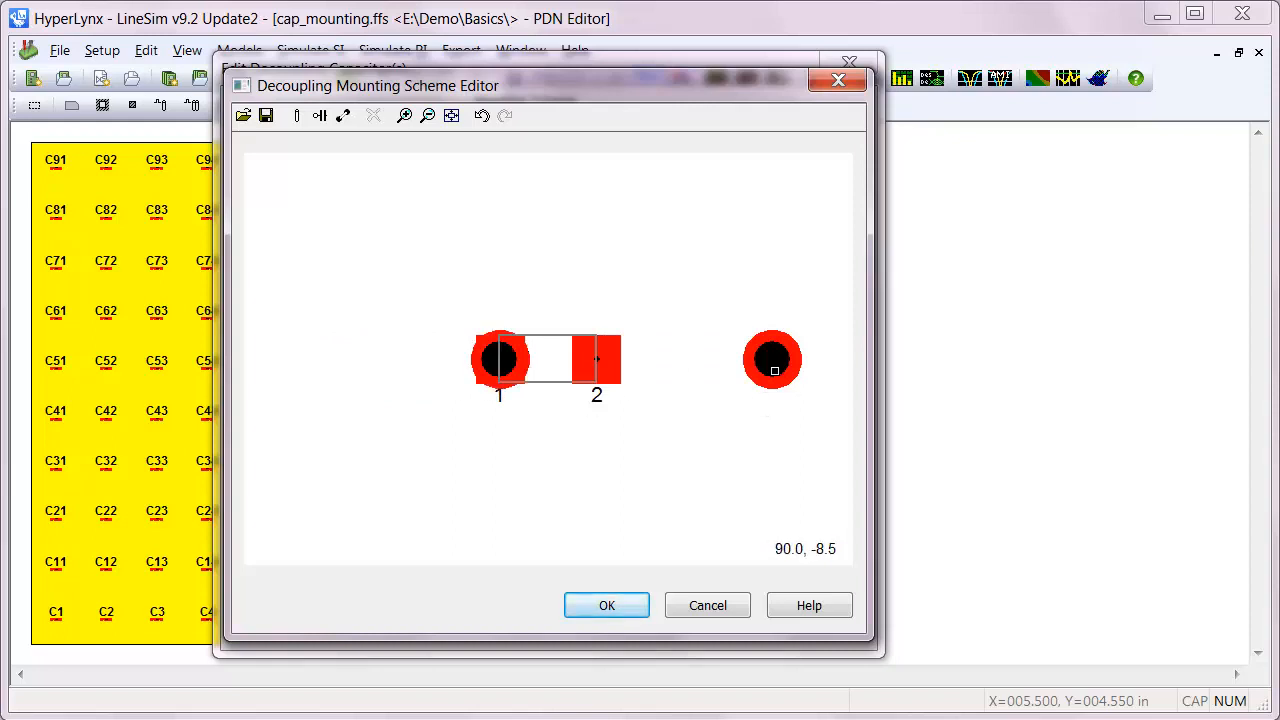
{"action": "left_click_drag", "start_coordinate": [774, 360], "coordinate": [597, 360]}
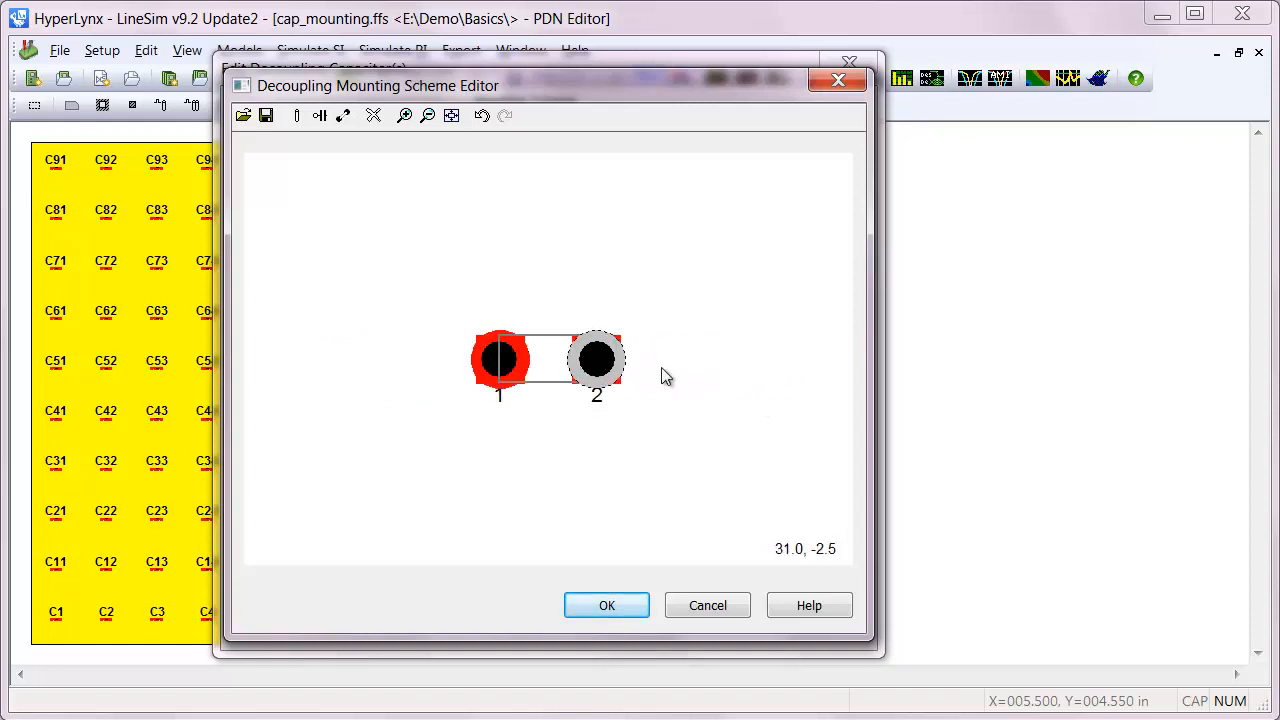
{"action": "left_click", "coordinate": [706, 433]}
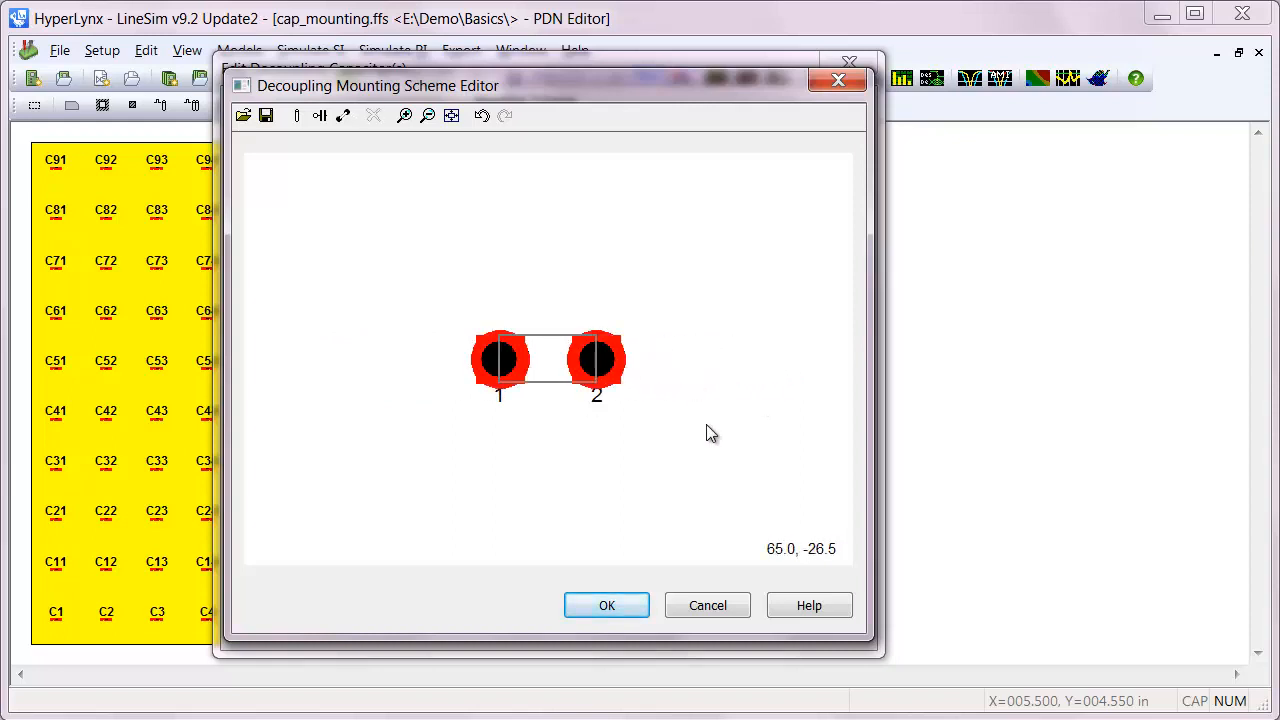
{"action": "left_click", "coordinate": [603, 612]}
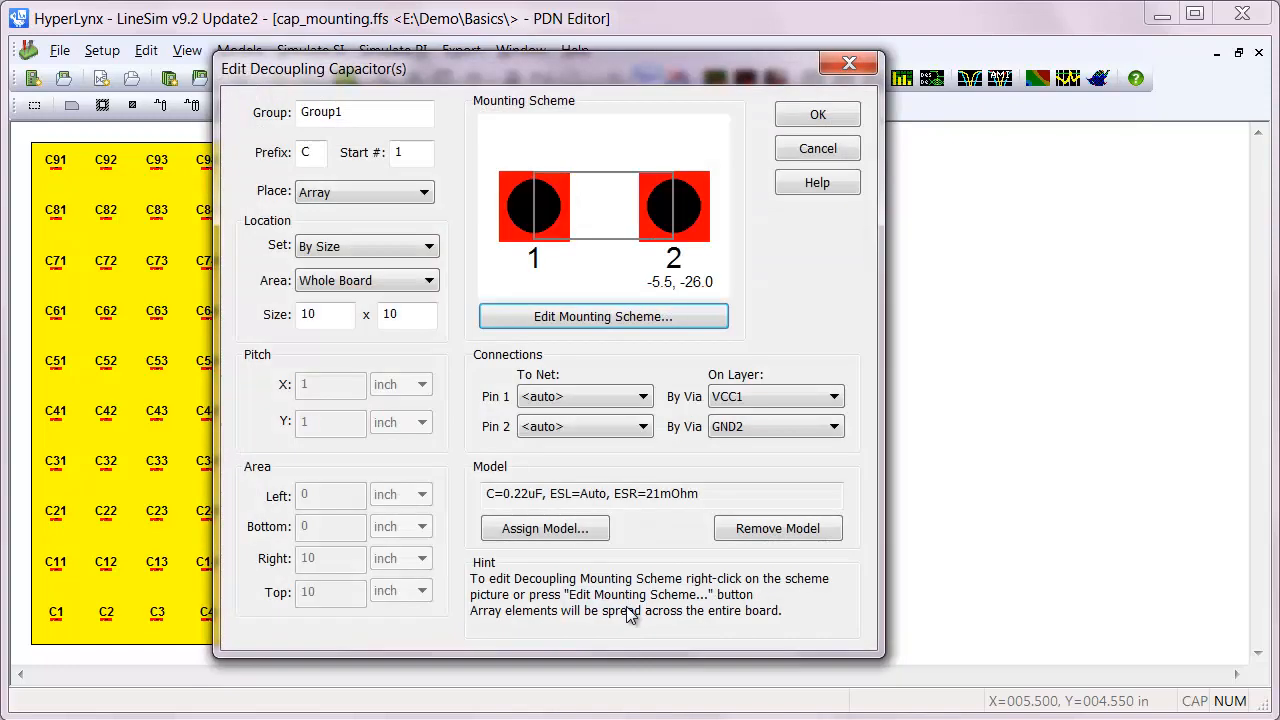
Step: Apply the via-in-pad mounting scheme to the capacitor group and rerun the decoupling analysis with the last configuration, closing the wizard when finished
{"action": "left_click", "coordinate": [818, 115]}
{"action": "left_click", "coordinate": [392, 50]}
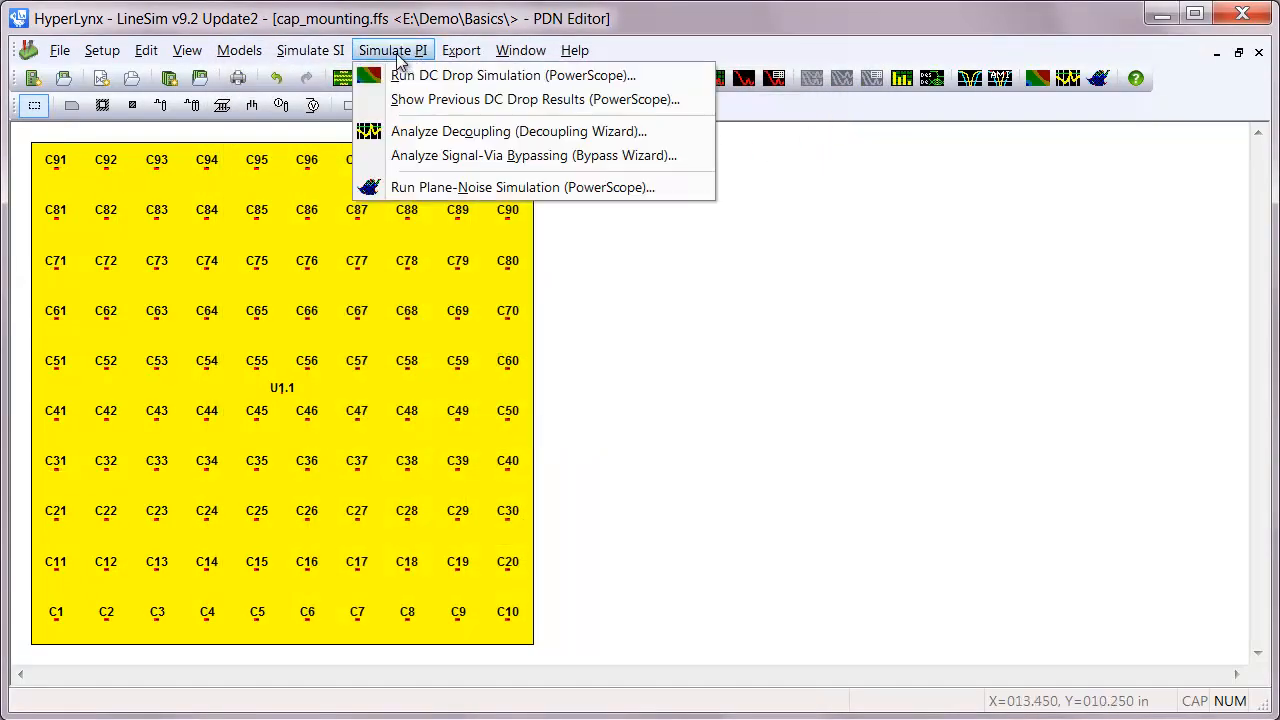
{"action": "left_click", "coordinate": [452, 134]}
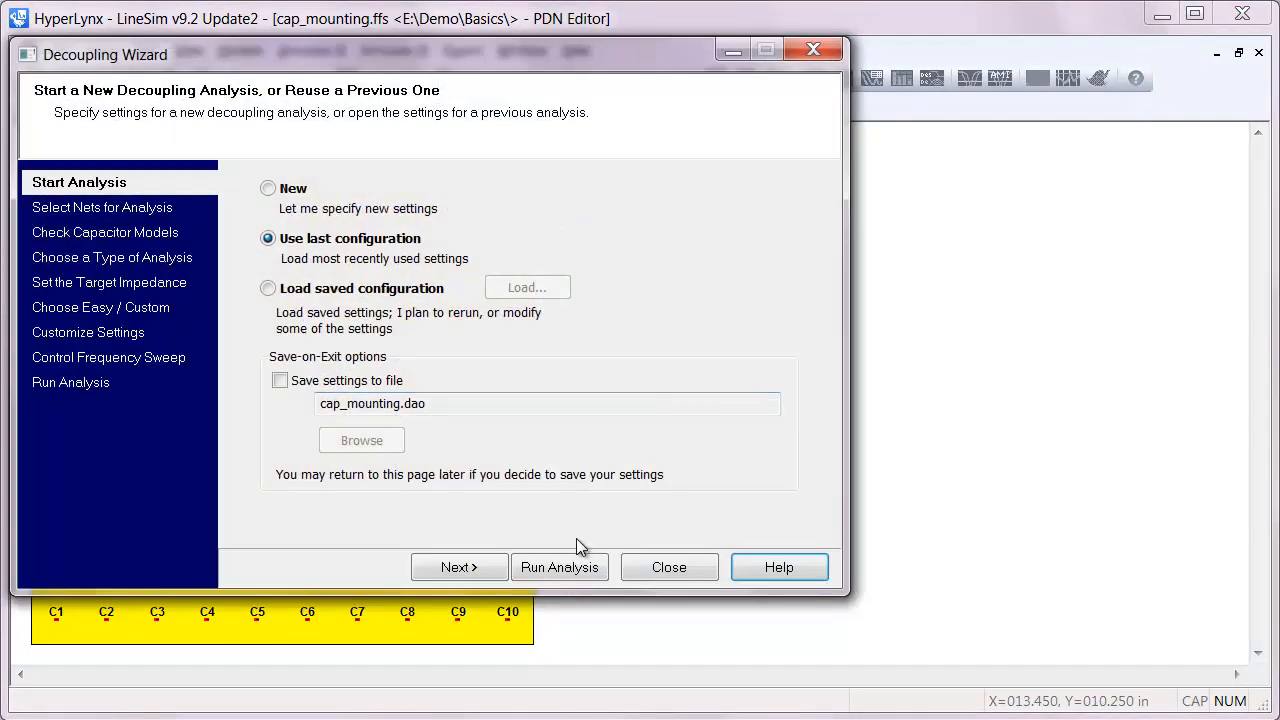
{"action": "left_click", "coordinate": [571, 564]}
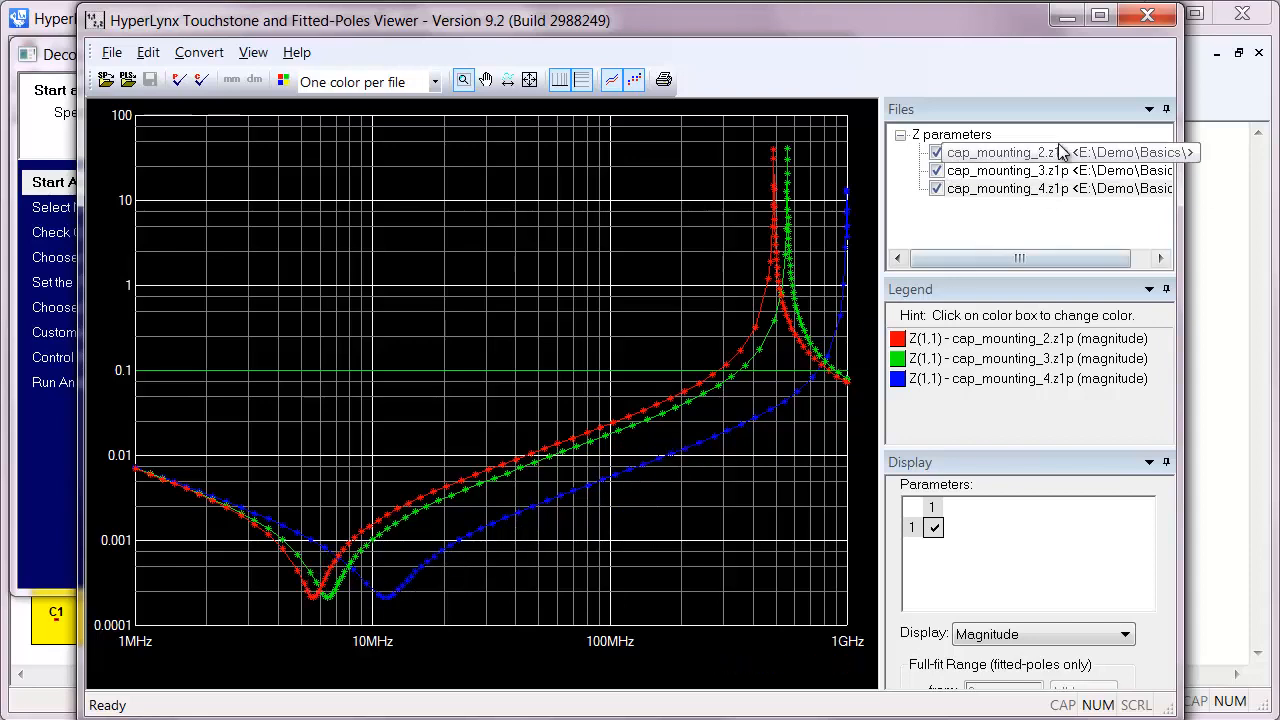
{"action": "left_click", "coordinate": [1066, 16]}
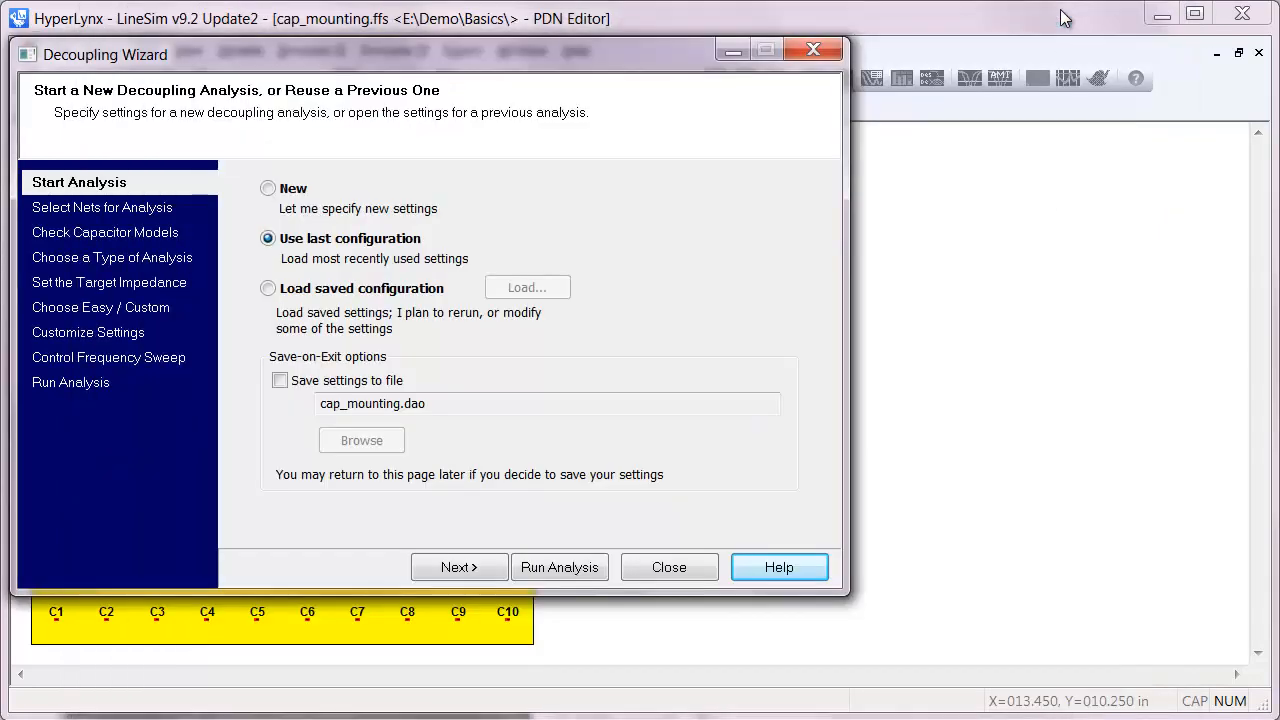
{"action": "left_click", "coordinate": [678, 570]}
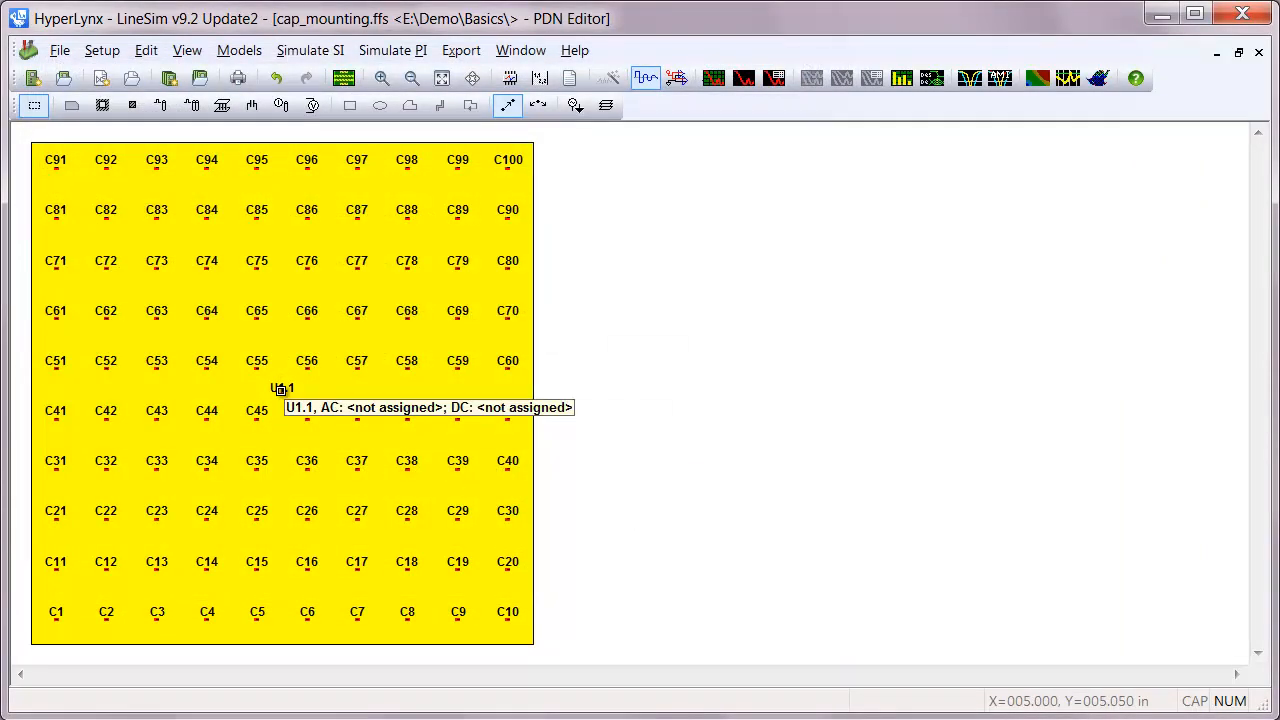
Step: Set up a Distributed Analysis in the Decoupling Wizard with IC power pin U1.1 as the observation point
{"action": "left_click", "coordinate": [396, 55]}
{"action": "left_click", "coordinate": [430, 130]}
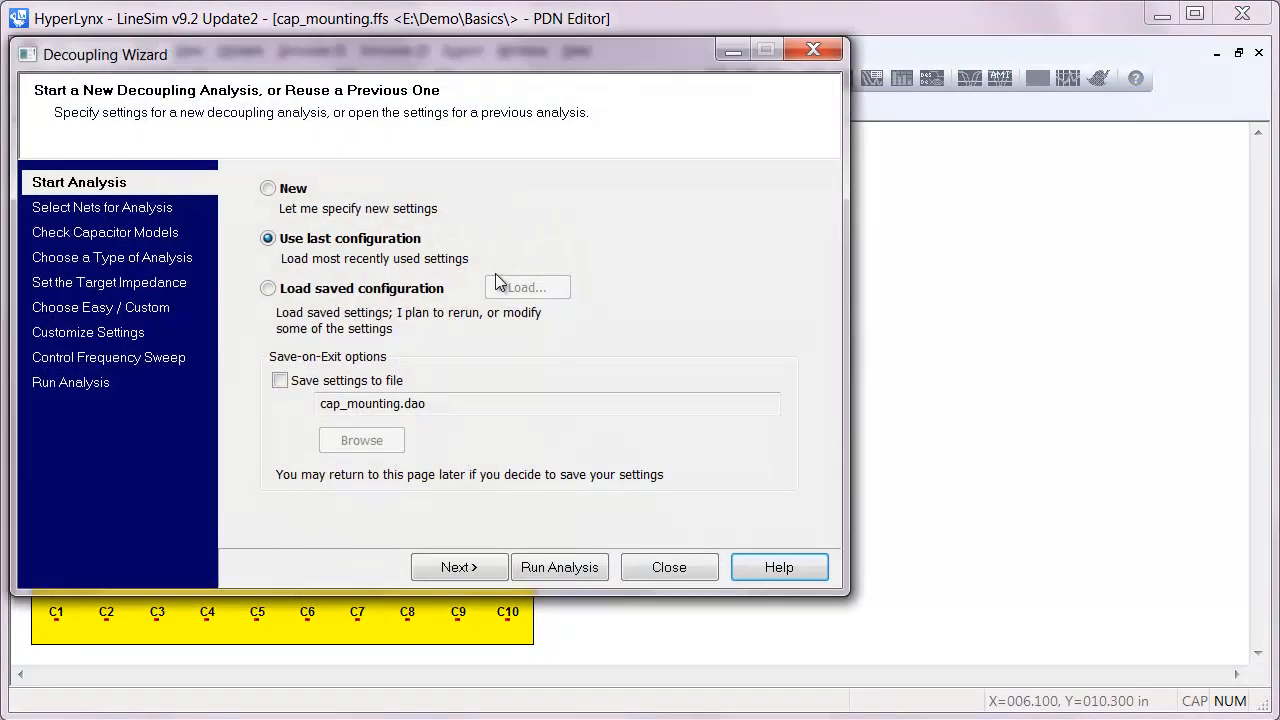
{"action": "left_click", "coordinate": [128, 258]}
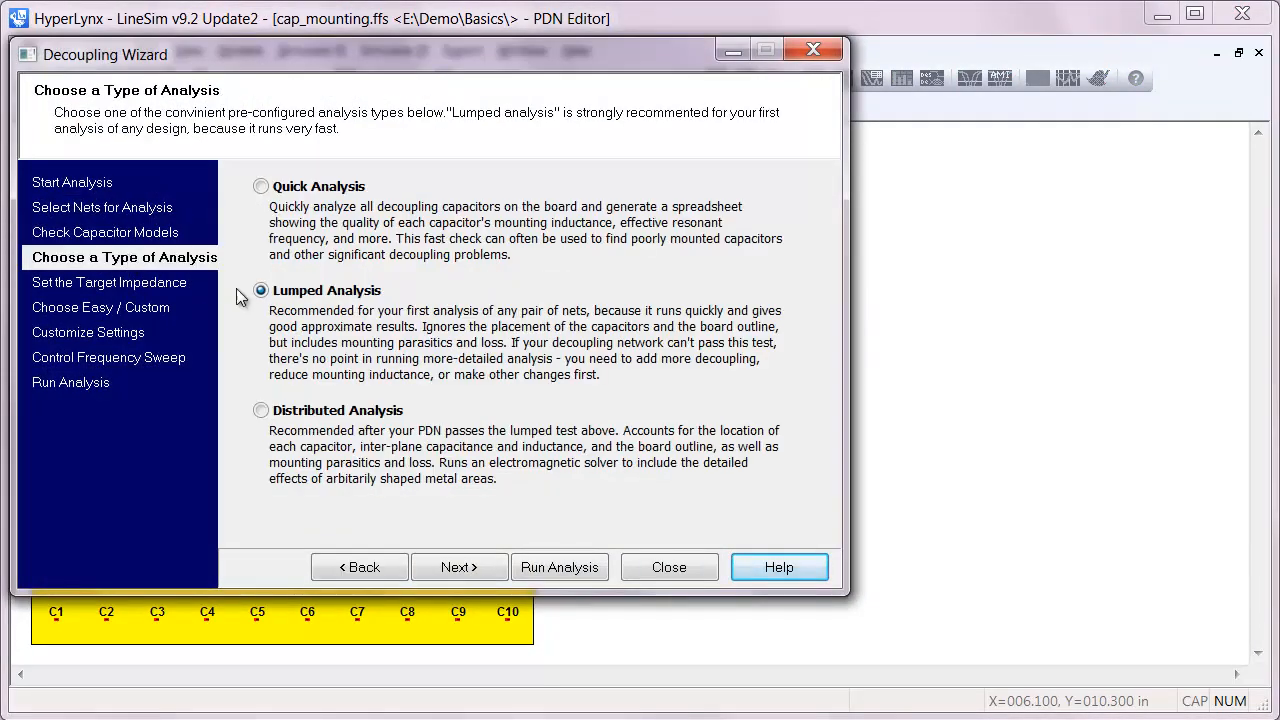
{"action": "left_click", "coordinate": [262, 412]}
{"action": "left_click", "coordinate": [130, 308]}
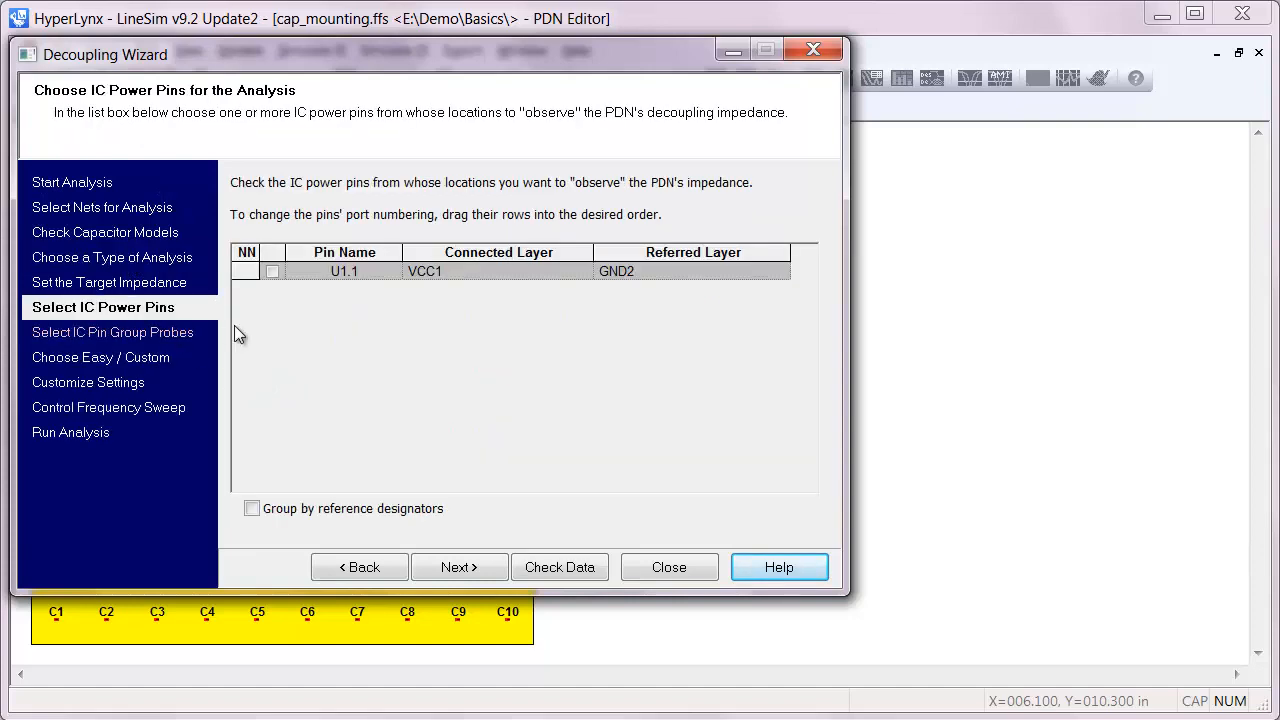
{"action": "left_click", "coordinate": [272, 272]}
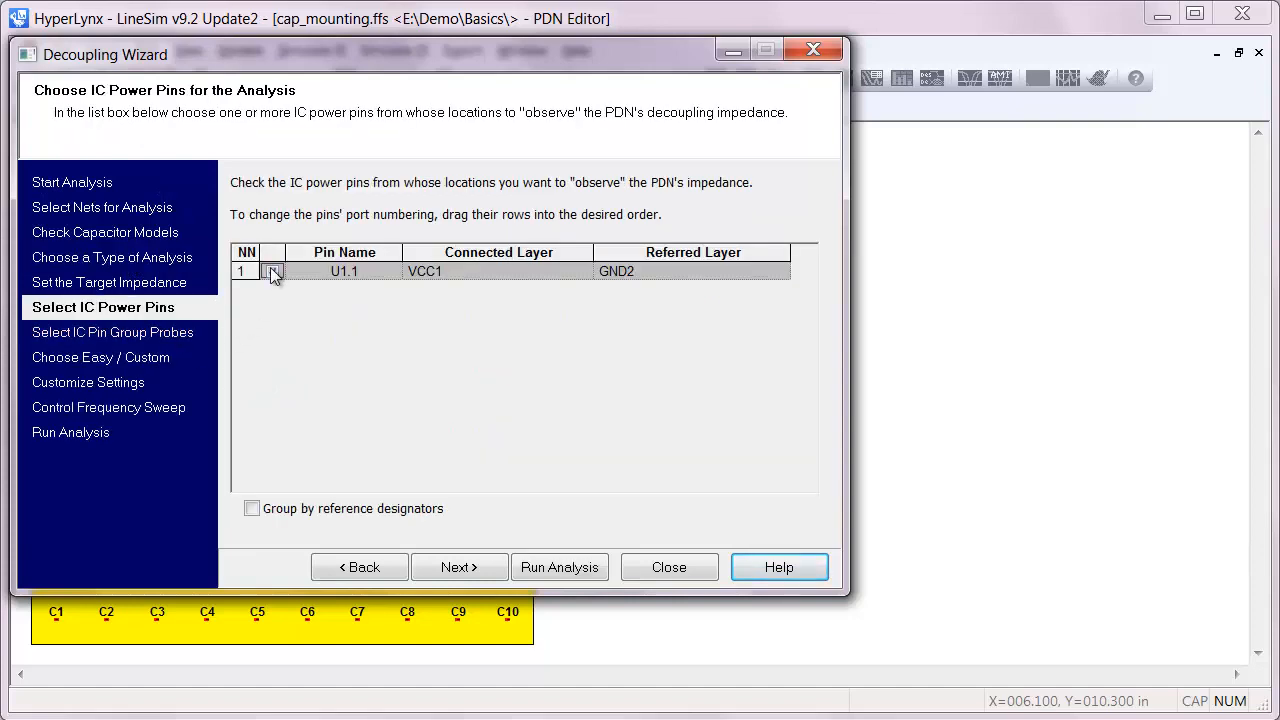
Step: Run the distributed analysis, then close the impedance curves and the Decoupling Wizard
{"action": "left_click", "coordinate": [575, 565]}
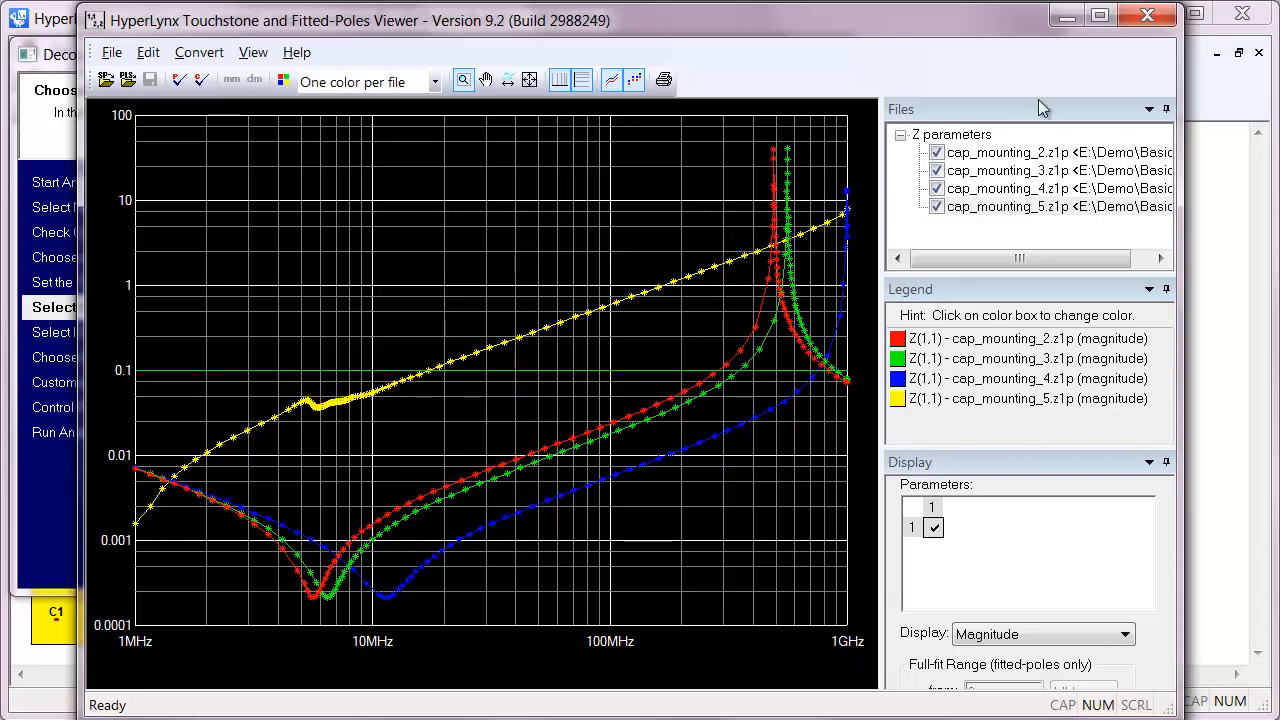
{"action": "left_click", "coordinate": [1147, 16]}
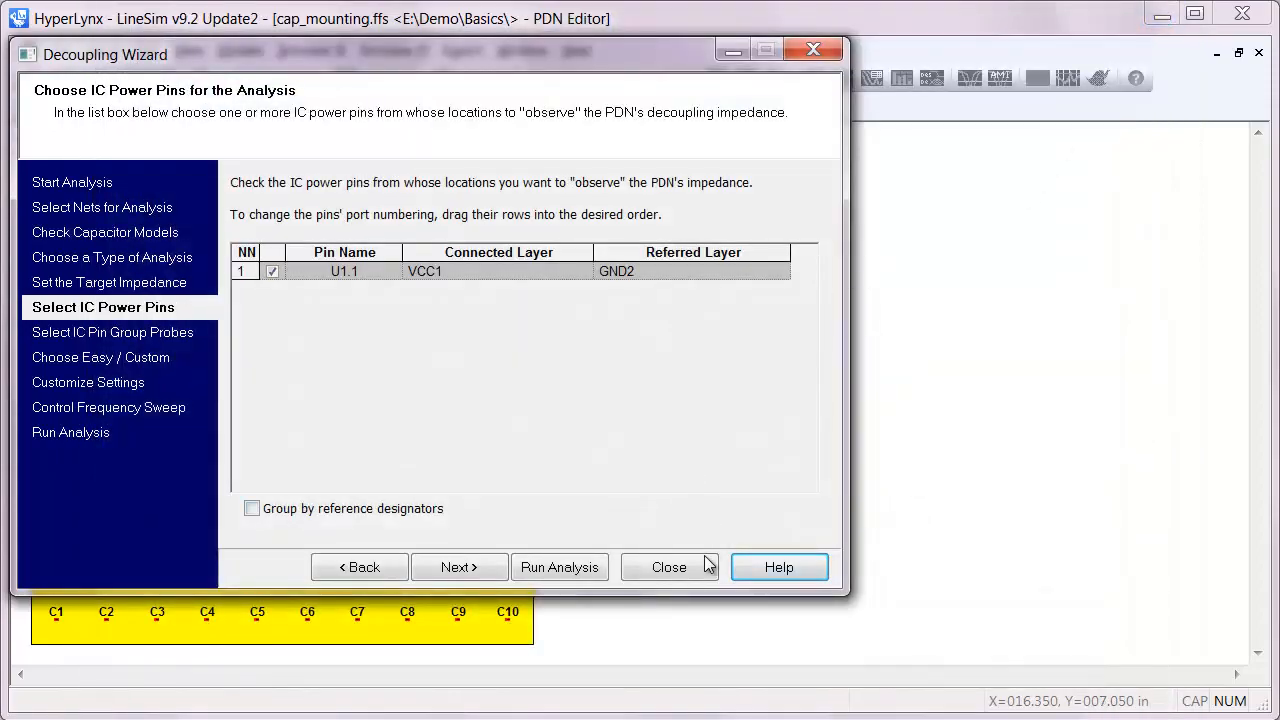
{"action": "left_click", "coordinate": [669, 567]}
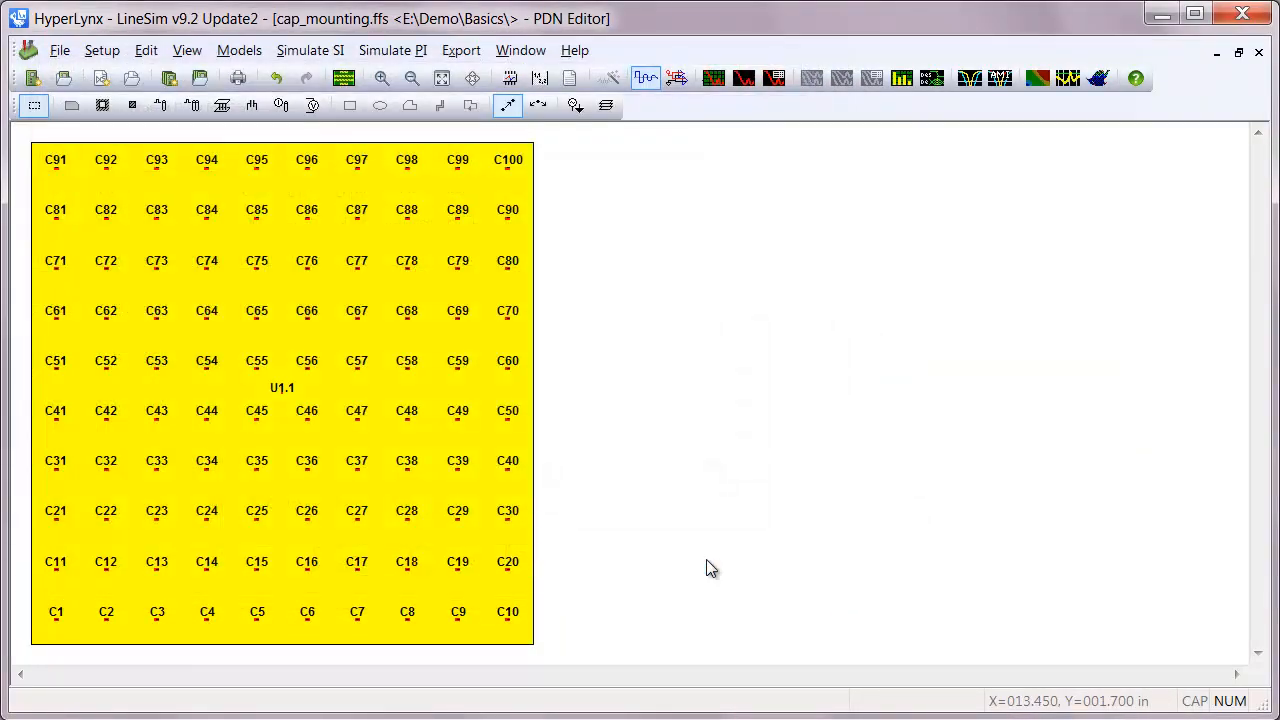
Step: Open the stackup and insert a substrate layer and a metal layer below the dielectric under GND2, using the most suitable type
{"action": "left_click", "coordinate": [343, 77]}
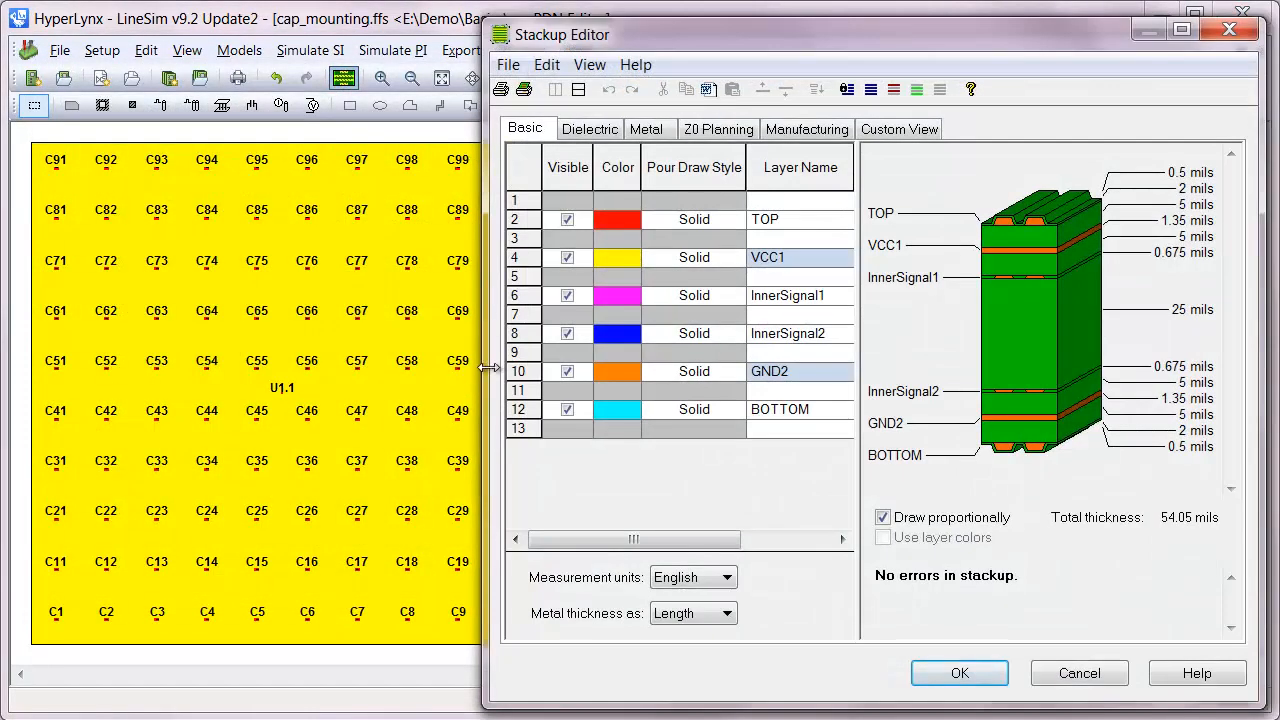
{"action": "left_click_drag", "start_coordinate": [488, 368], "coordinate": [75, 385]}
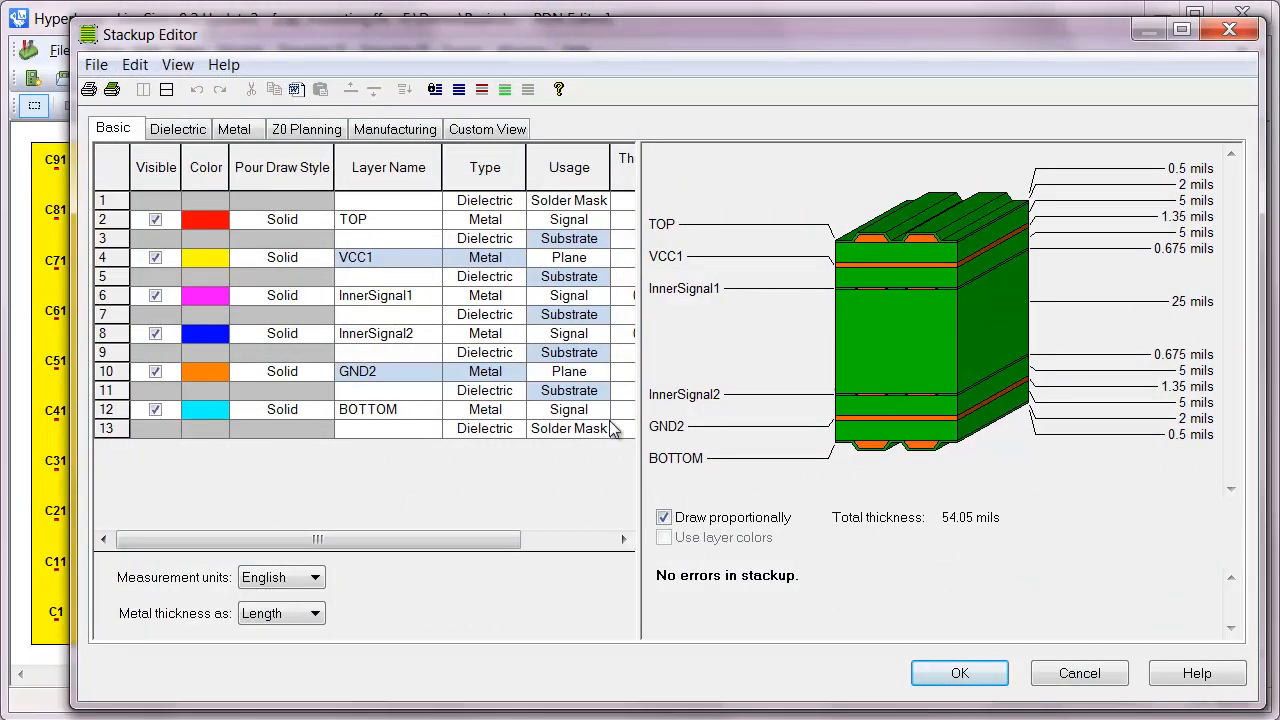
{"action": "left_click_drag", "start_coordinate": [637, 413], "coordinate": [790, 412]}
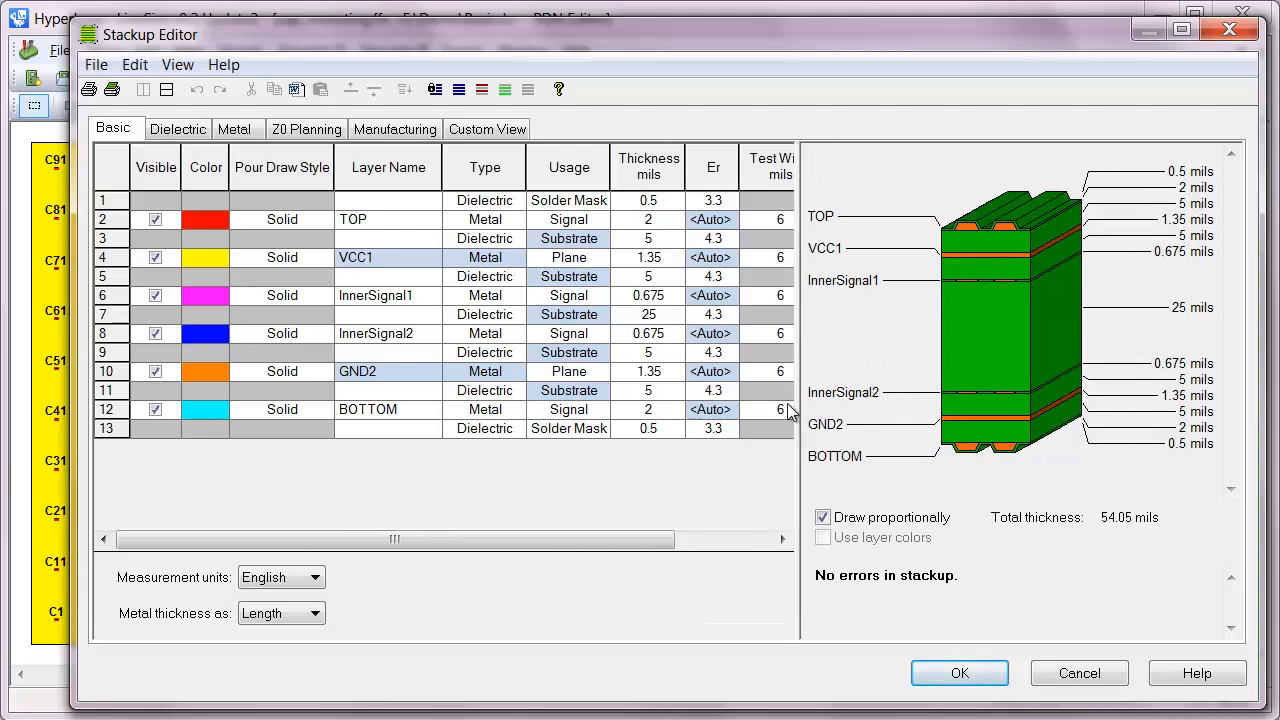
{"action": "right_click", "coordinate": [120, 391]}
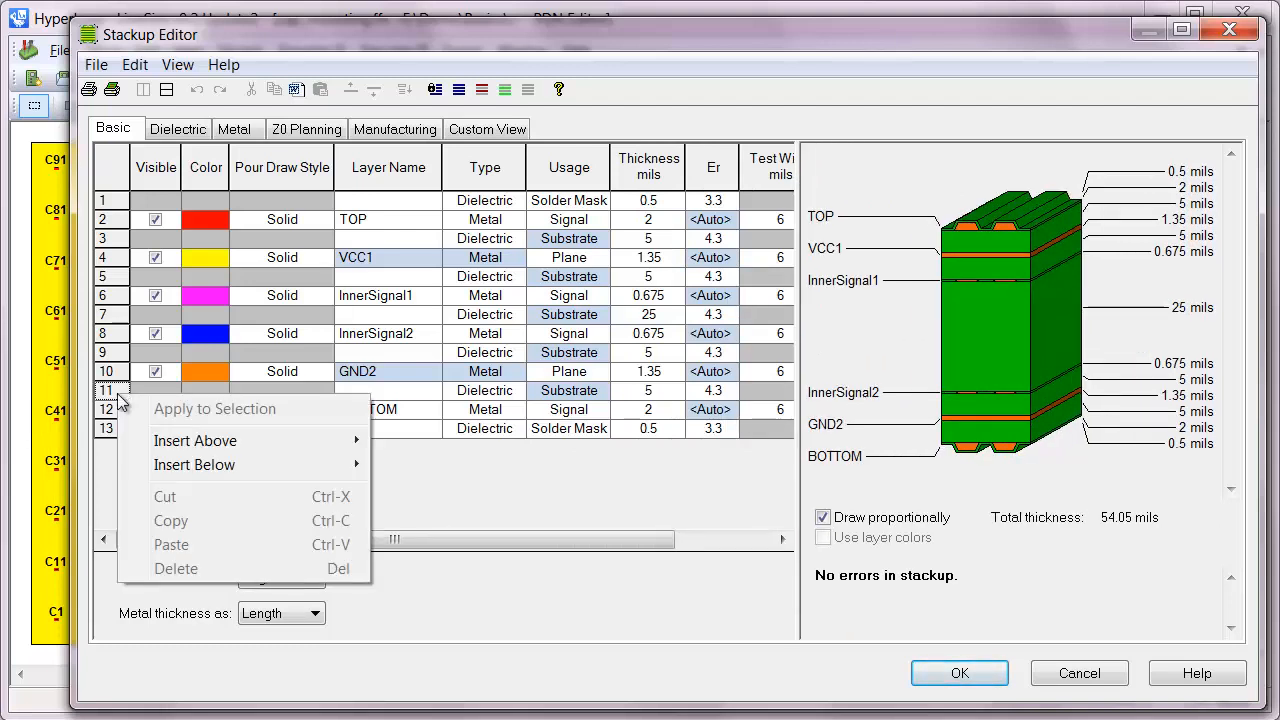
{"action": "mouse_move", "coordinate": [244, 461]}
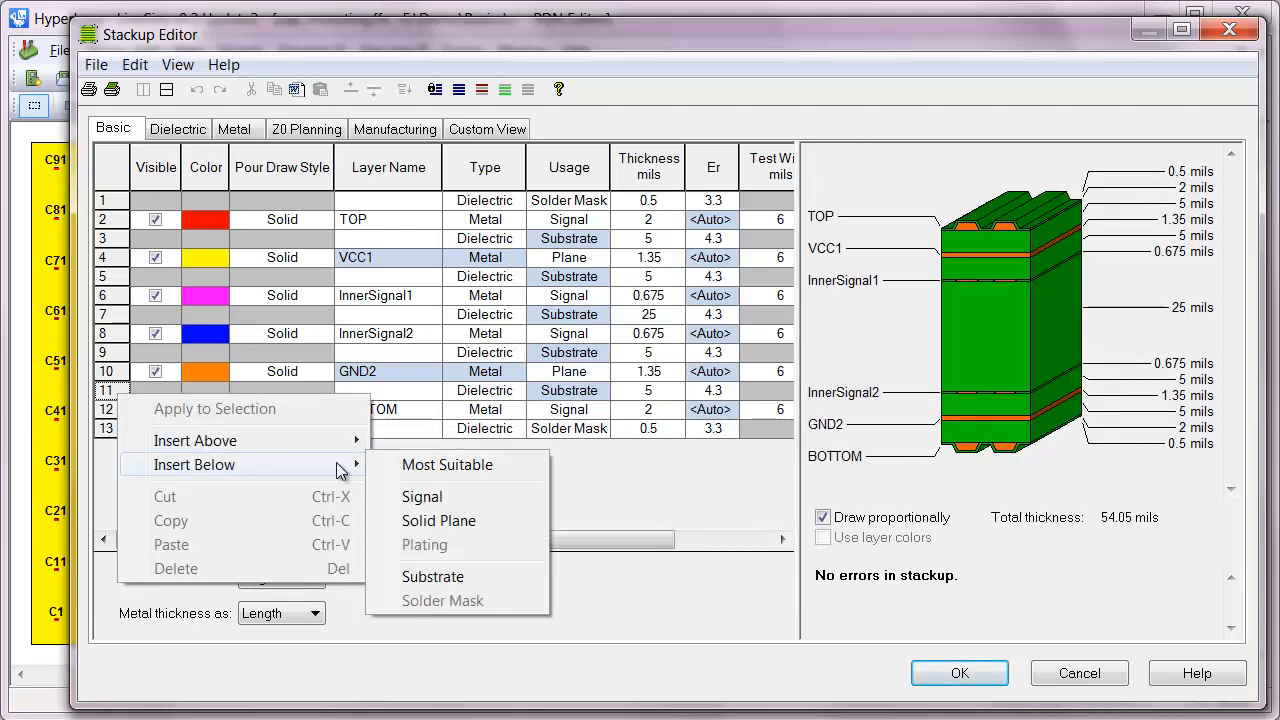
{"action": "left_click", "coordinate": [447, 464]}
{"action": "right_click", "coordinate": [113, 396]}
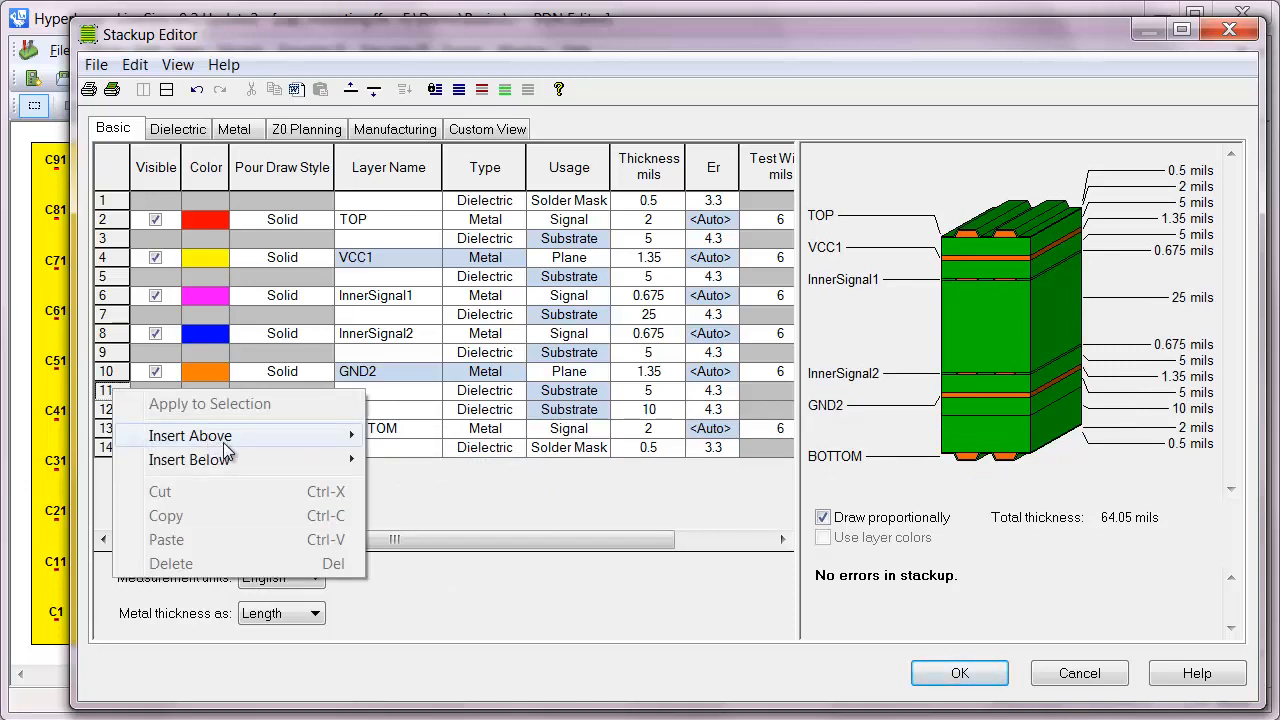
{"action": "left_click", "coordinate": [420, 463]}
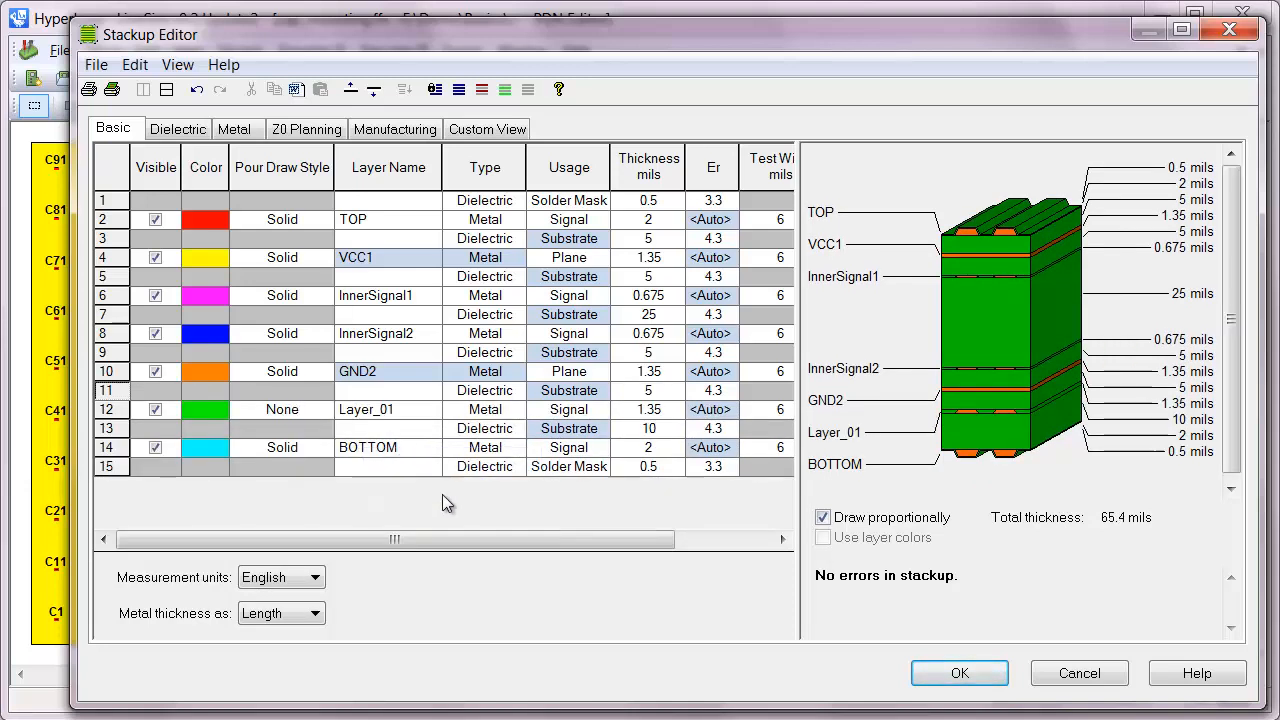
Step: Rename the new metal layer VCC2 and set its usage to Plane
{"action": "left_click", "coordinate": [403, 415]}
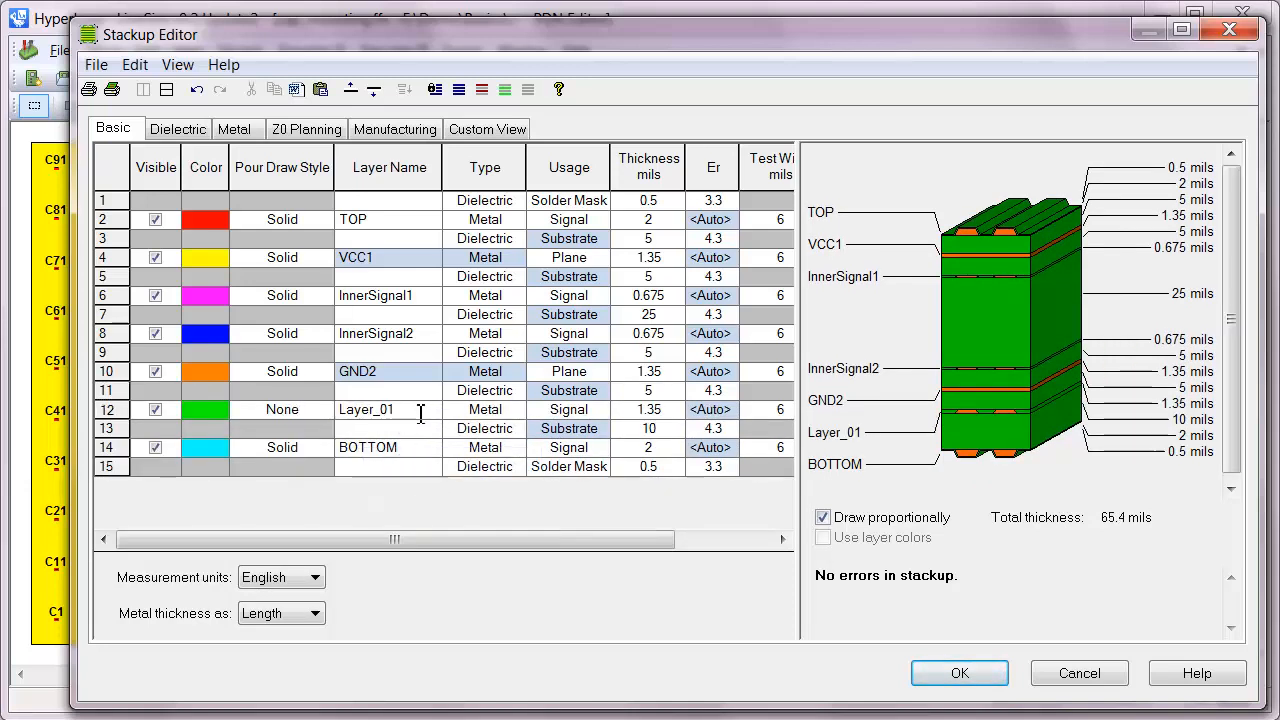
{"action": "left_click_drag", "start_coordinate": [420, 414], "coordinate": [301, 418]}
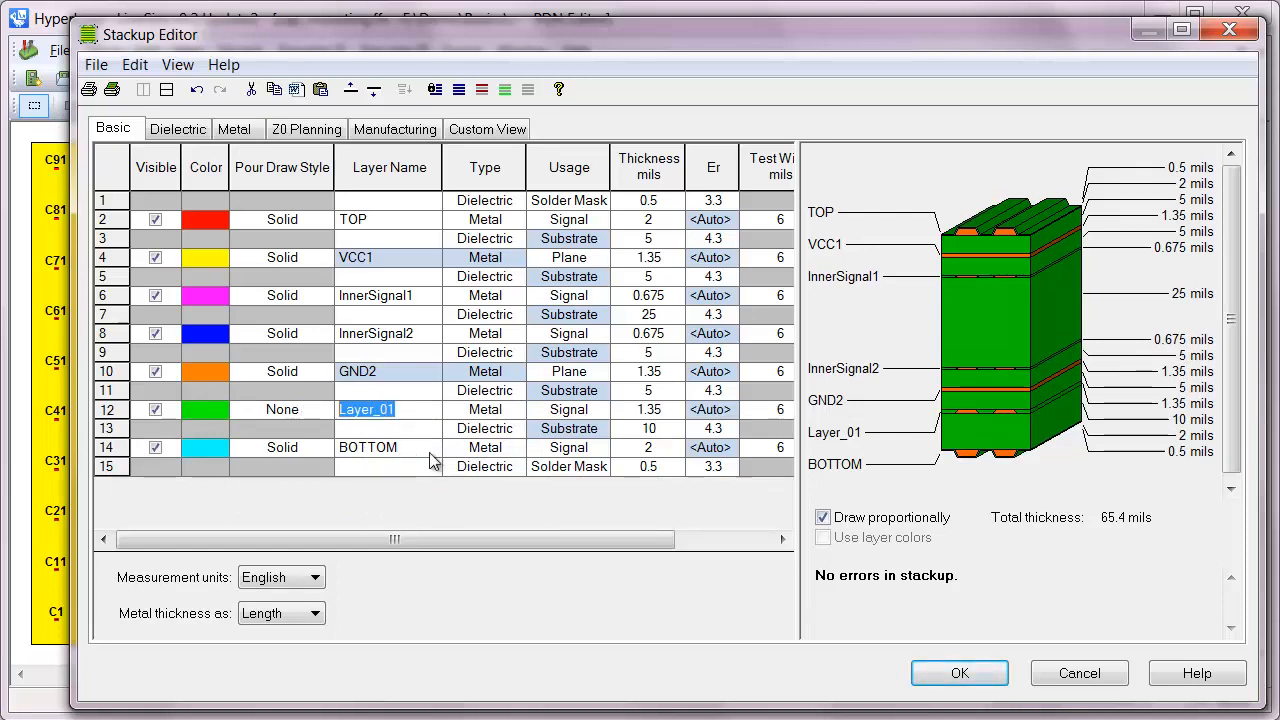
{"action": "type", "text": "VCC2"}
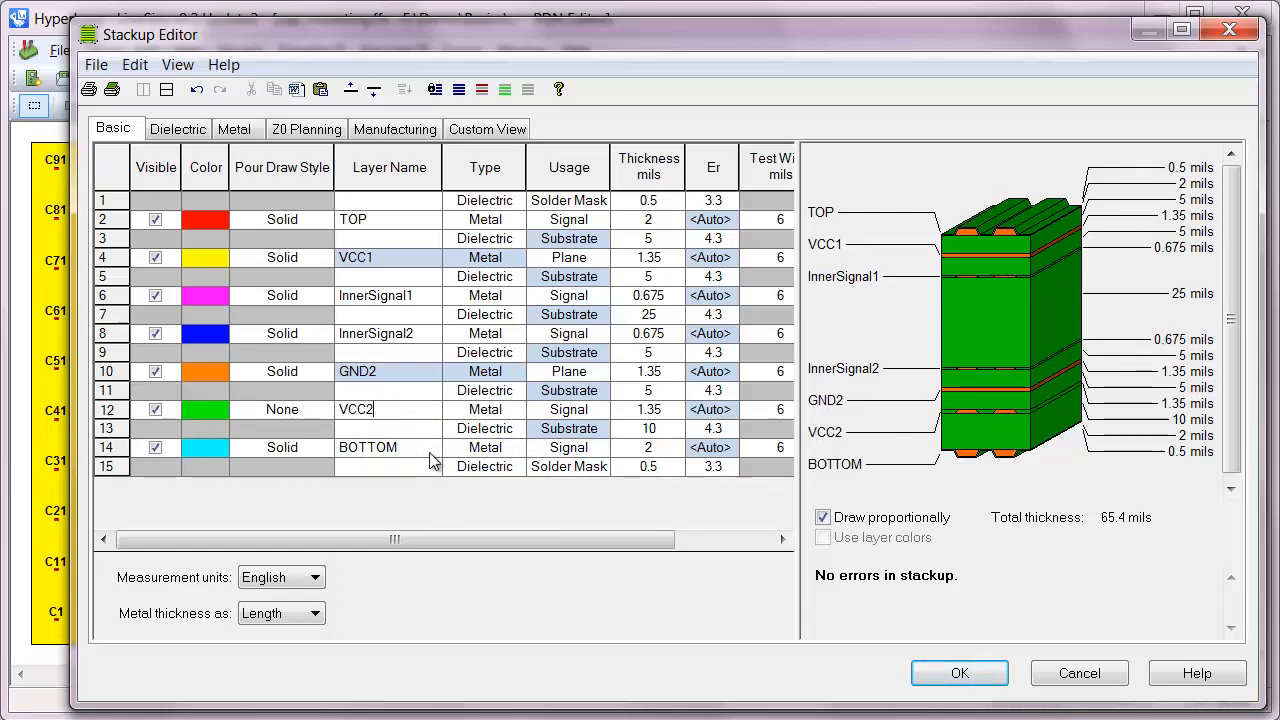
{"action": "left_click", "coordinate": [582, 411]}
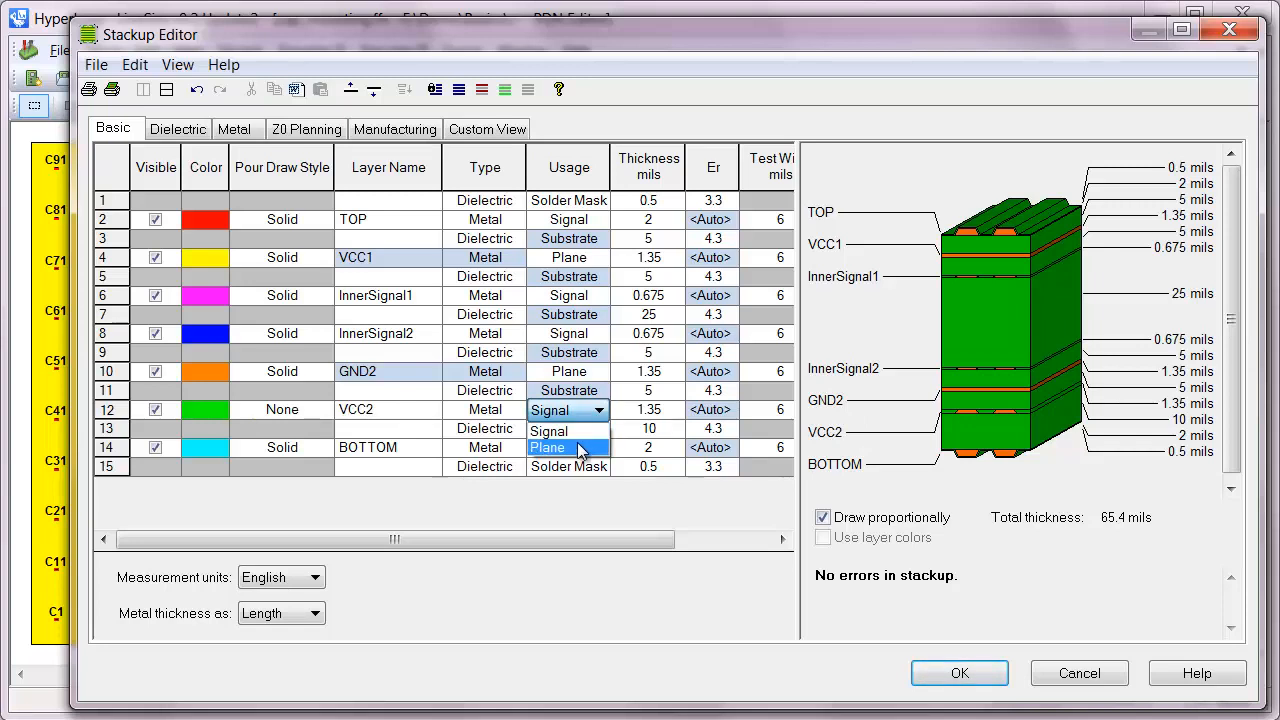
{"action": "left_click", "coordinate": [583, 447]}
Step: Set the substrate below VCC2 to 5 mils and the one between GND2 and VCC2 to 3 mils, then accept the stackup
{"action": "left_click", "coordinate": [668, 428]}
{"action": "left_click_drag", "start_coordinate": [668, 428], "coordinate": [620, 430]}
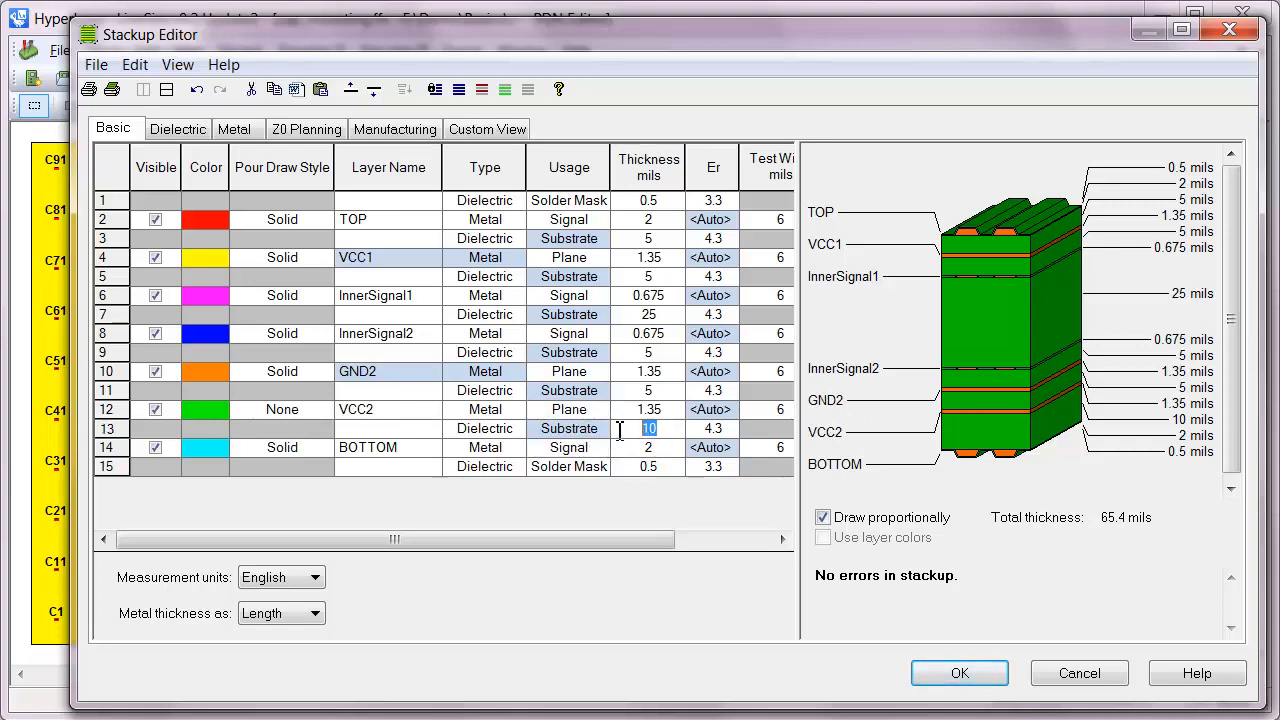
{"action": "type", "text": "5"}
{"action": "double_click", "coordinate": [669, 391]}
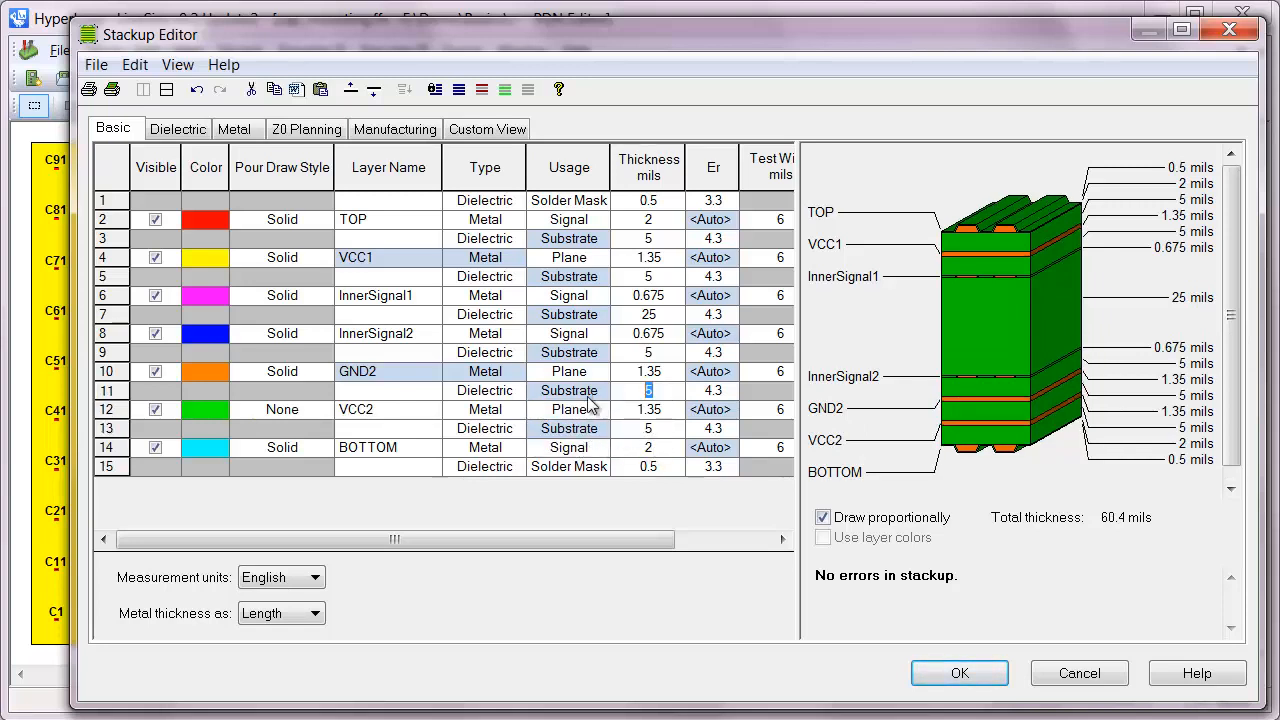
{"action": "type", "text": "3"}
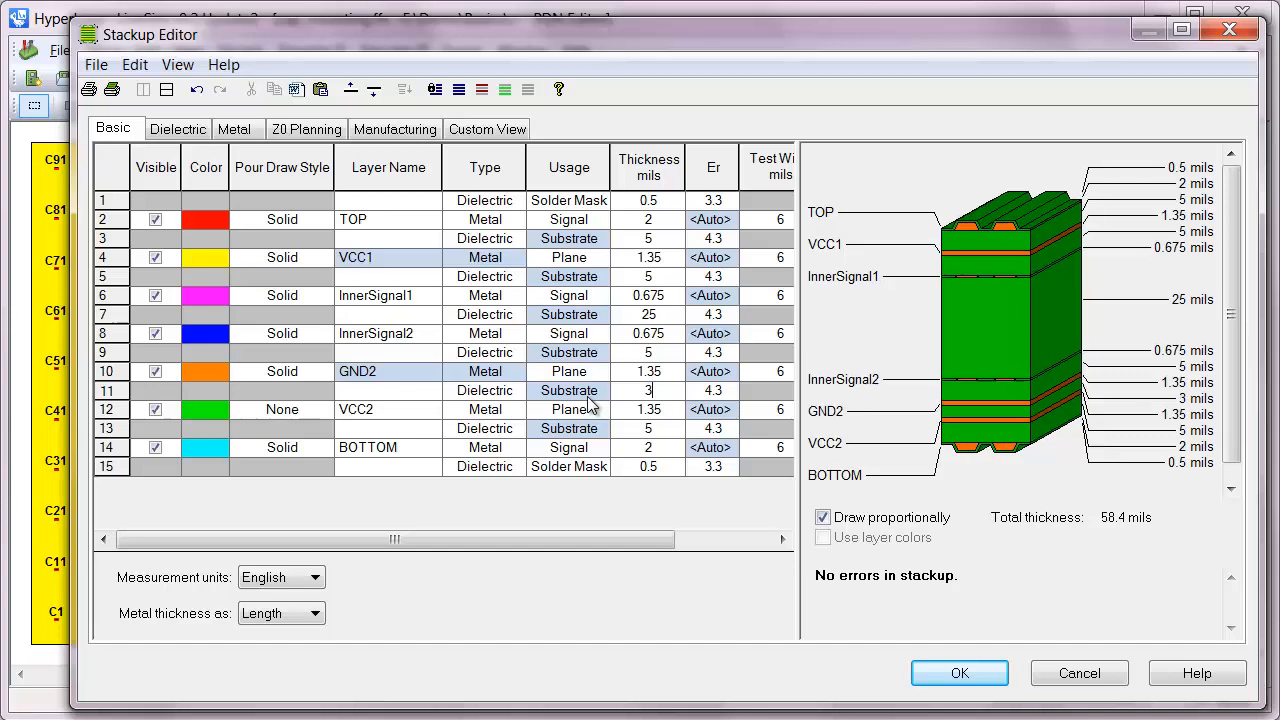
{"action": "double_click", "coordinate": [672, 430]}
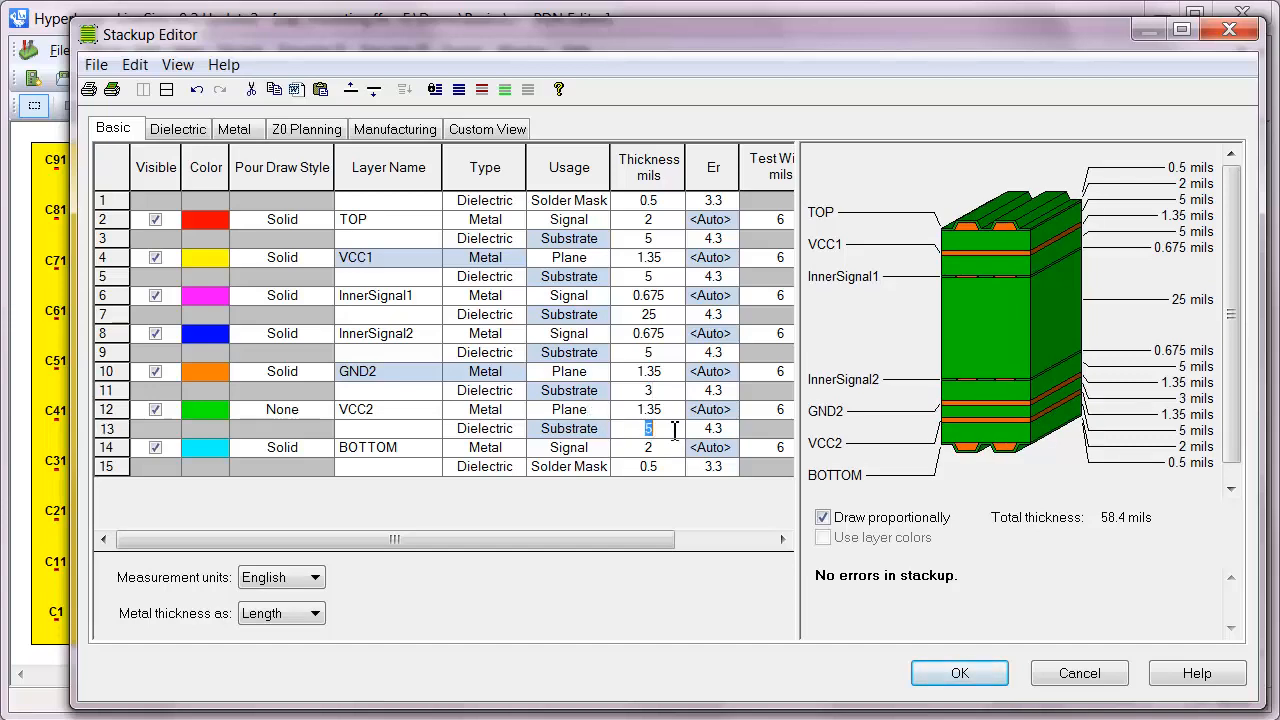
{"action": "left_click", "coordinate": [966, 675]}
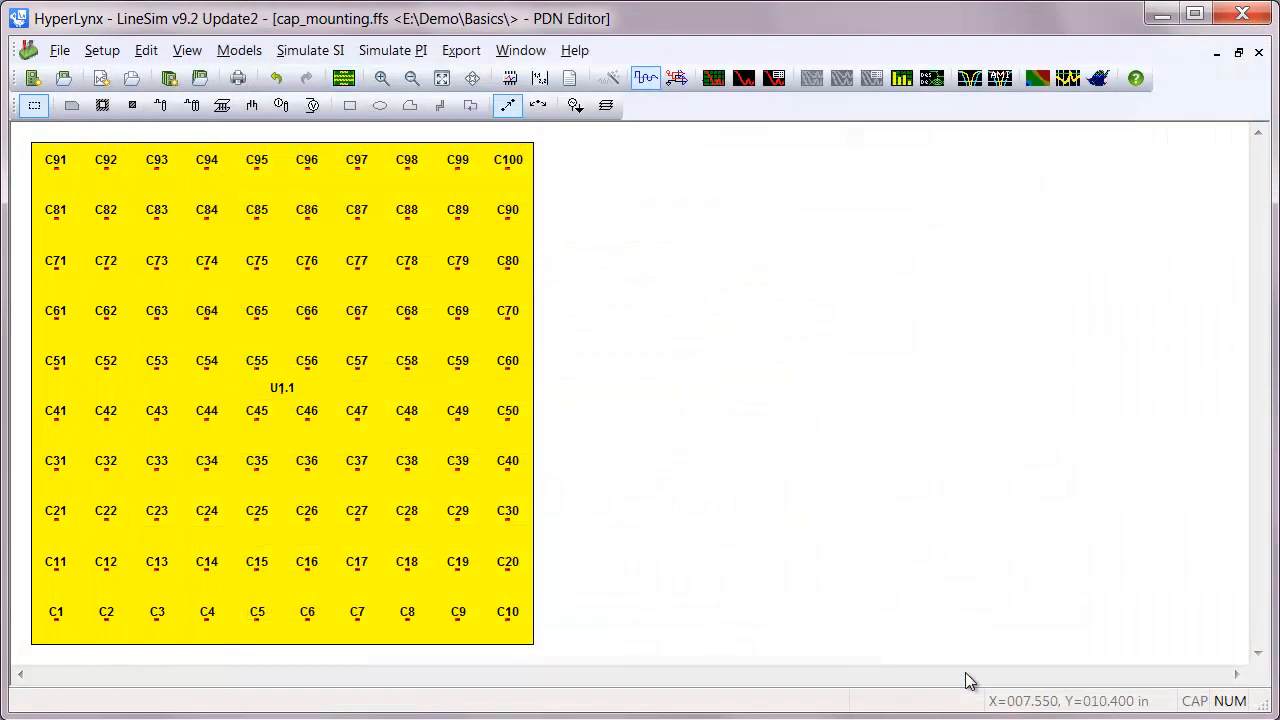
Step: Connect the capacitor group's pin 1 via to layer GND2 and its pin 2 via to layer VCC2, and apply the change
{"action": "double_click", "coordinate": [306, 414]}
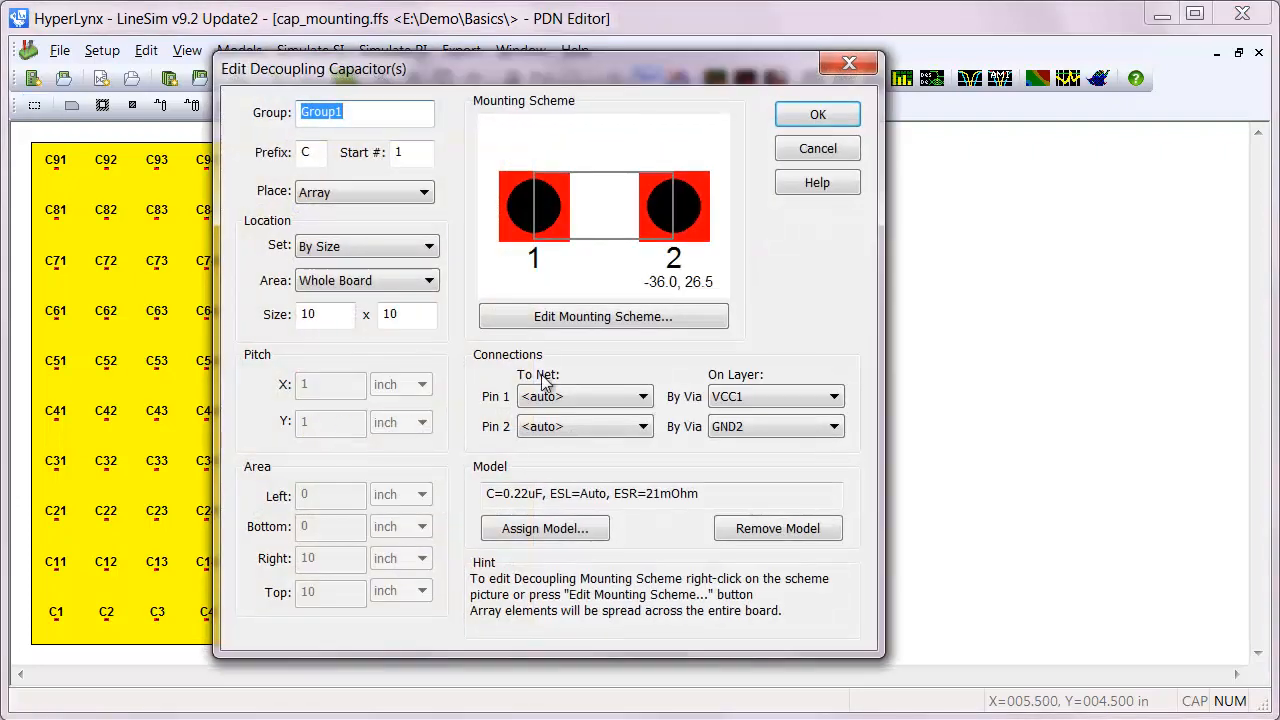
{"action": "left_click", "coordinate": [812, 398]}
{"action": "left_click", "coordinate": [785, 500]}
{"action": "left_click", "coordinate": [781, 427]}
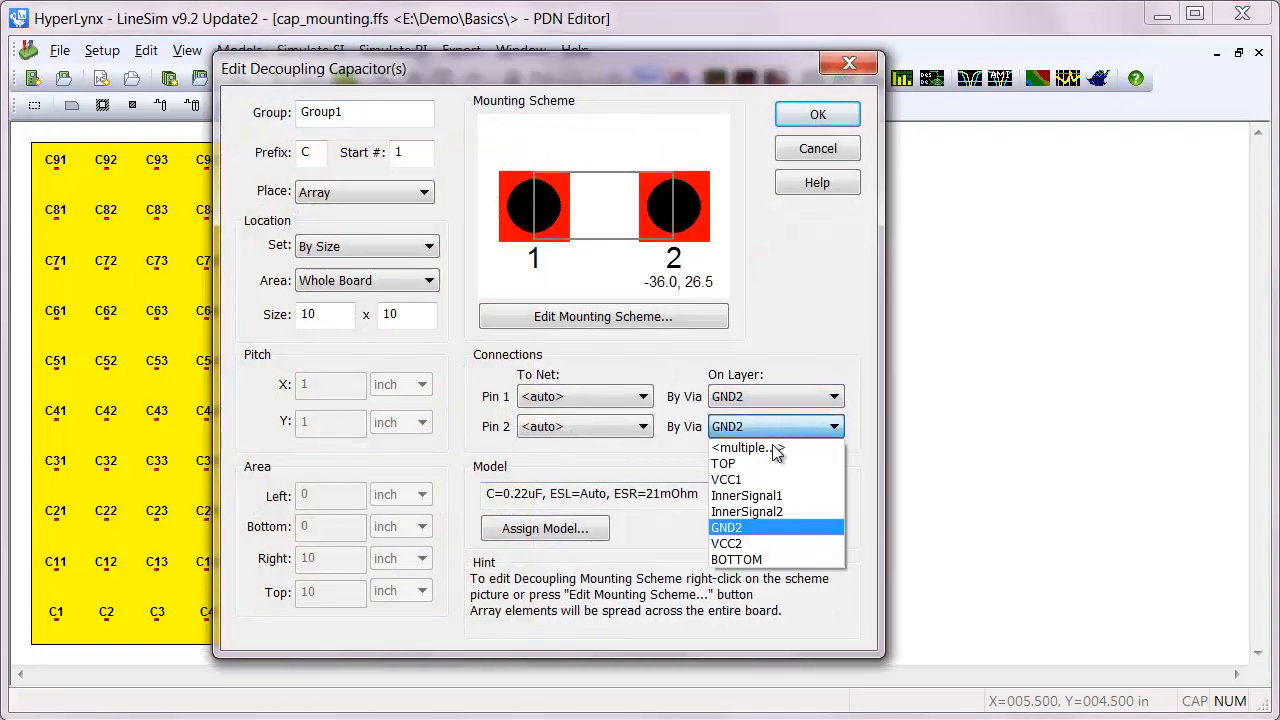
{"action": "left_click", "coordinate": [777, 541]}
{"action": "left_click", "coordinate": [800, 110]}
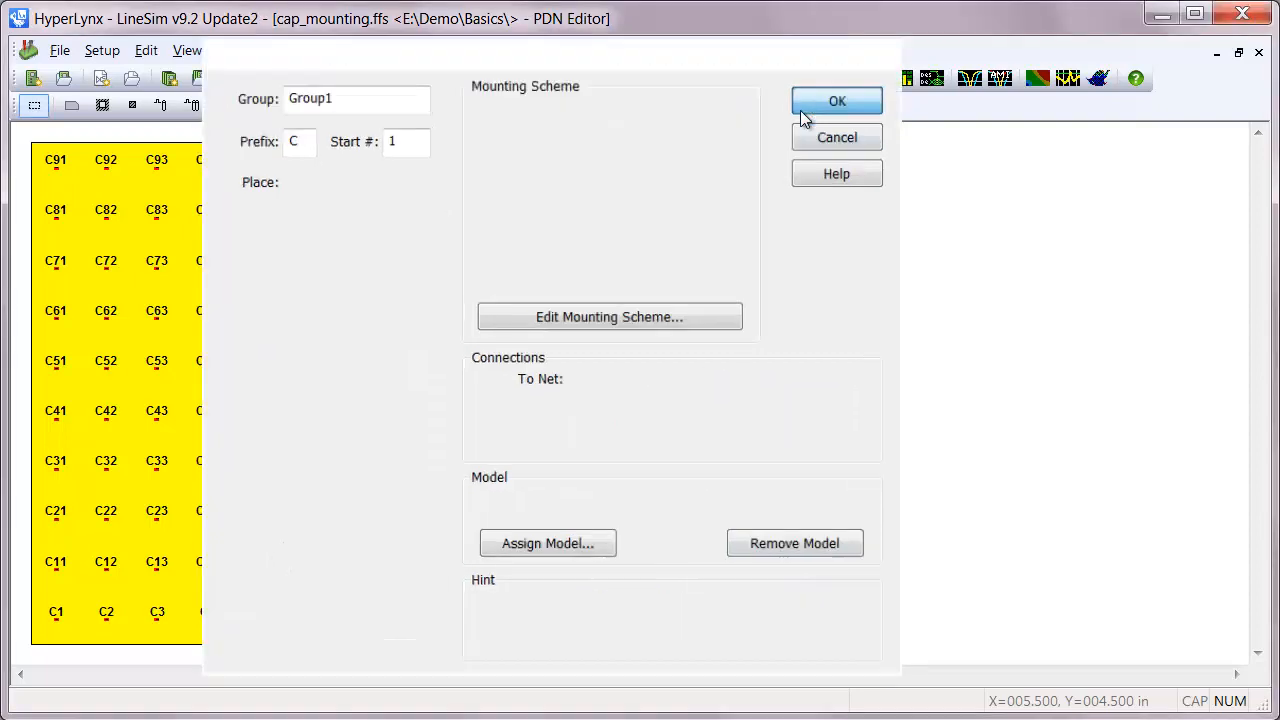
Step: Change U1's power pin connection from VCC1 to GND2, set VCC2 as its reference layer, and accept
{"action": "double_click", "coordinate": [283, 392]}
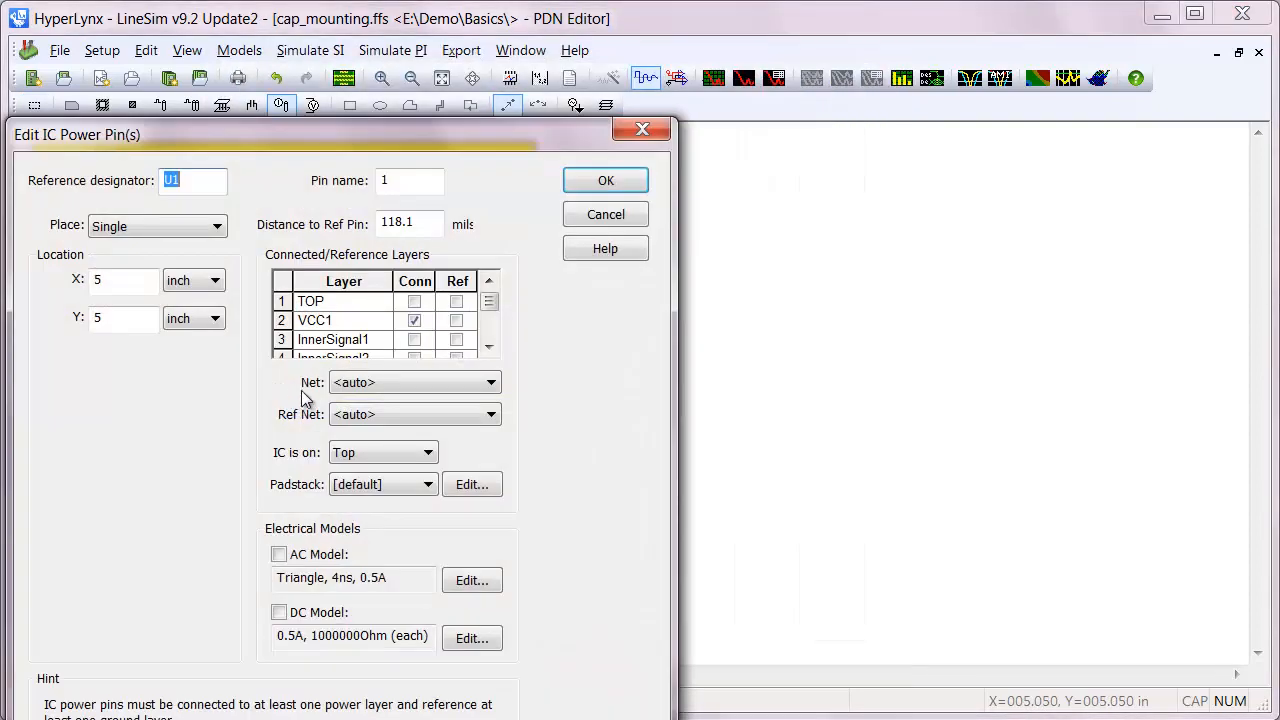
{"action": "left_click", "coordinate": [416, 322]}
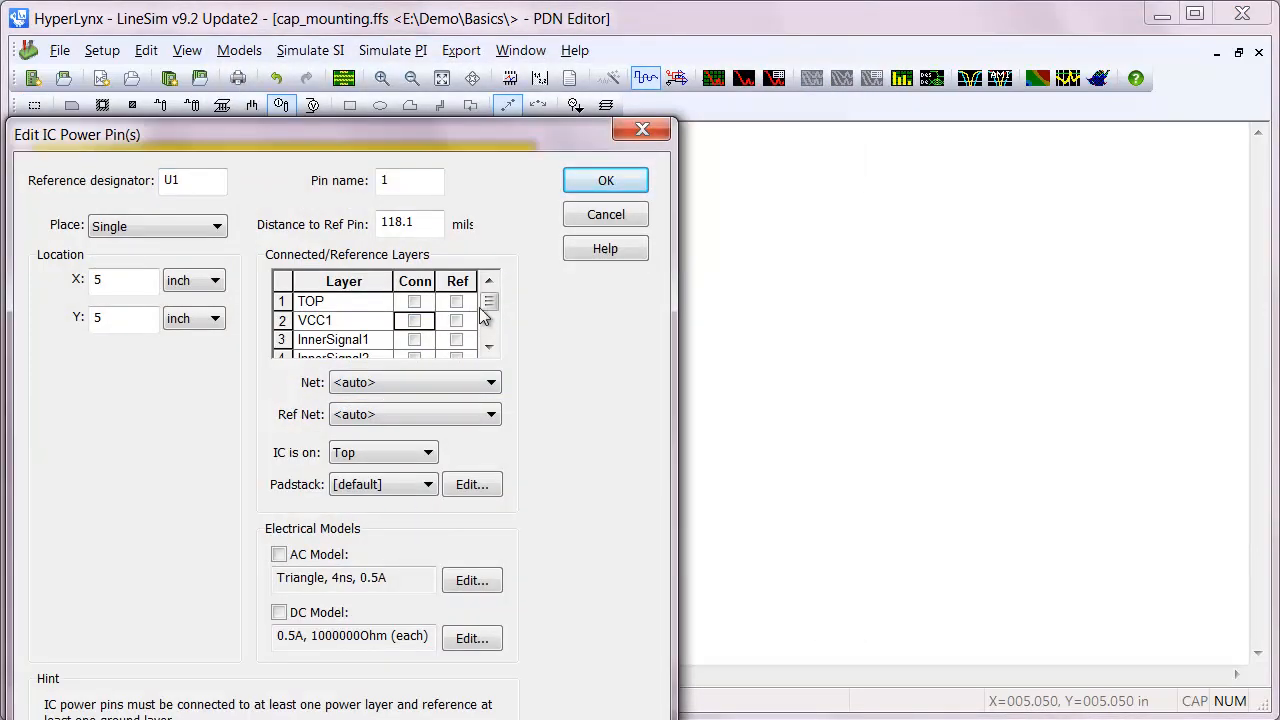
{"action": "left_click_drag", "start_coordinate": [487, 302], "coordinate": [488, 323]}
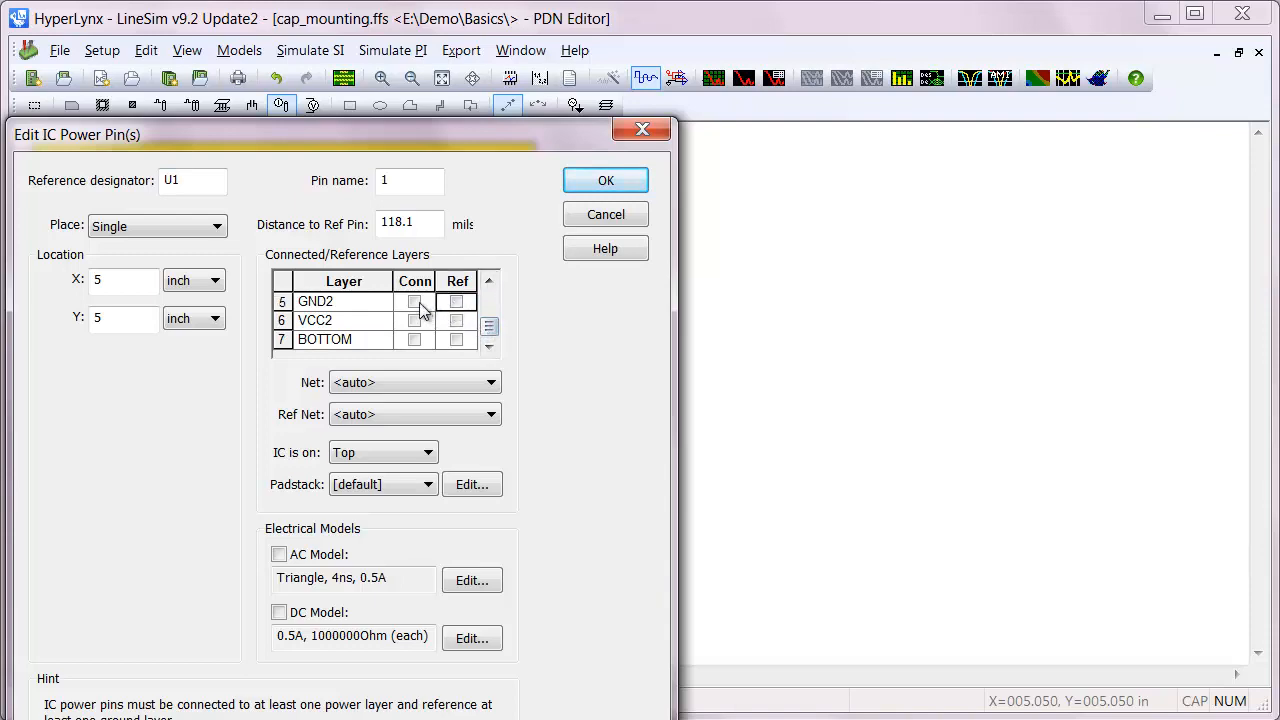
{"action": "left_click", "coordinate": [415, 301]}
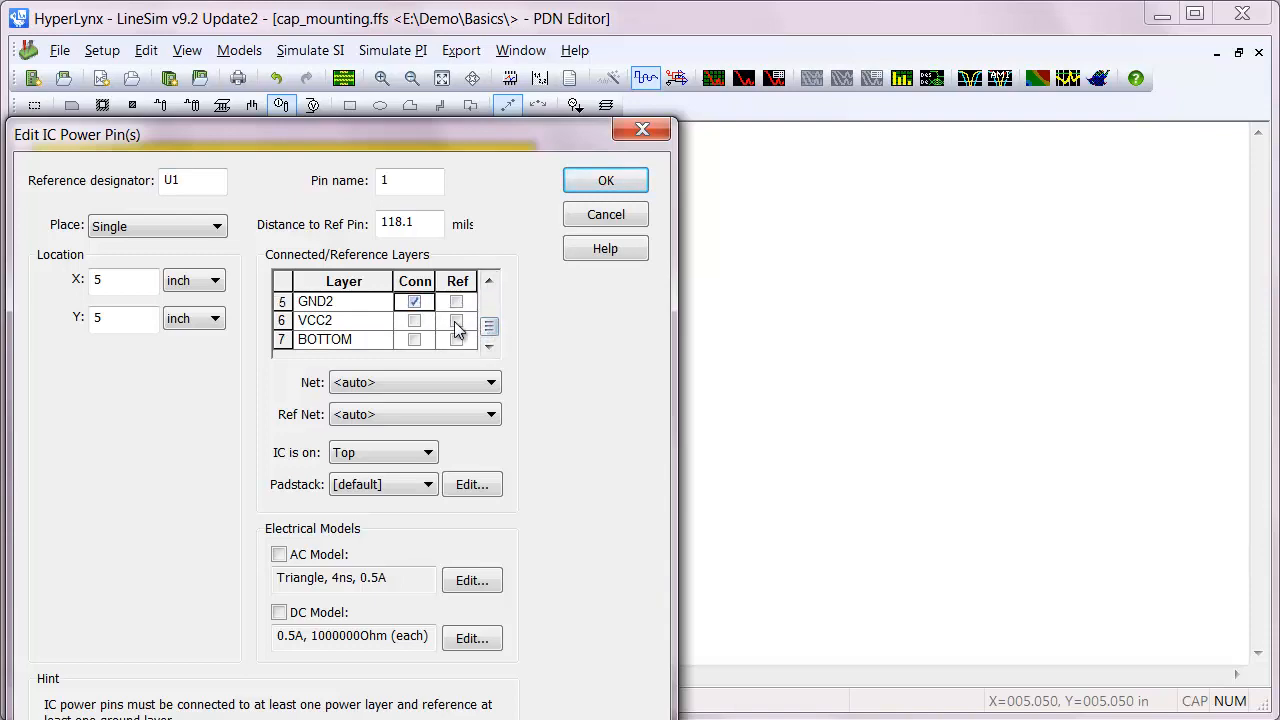
{"action": "left_click", "coordinate": [605, 182]}
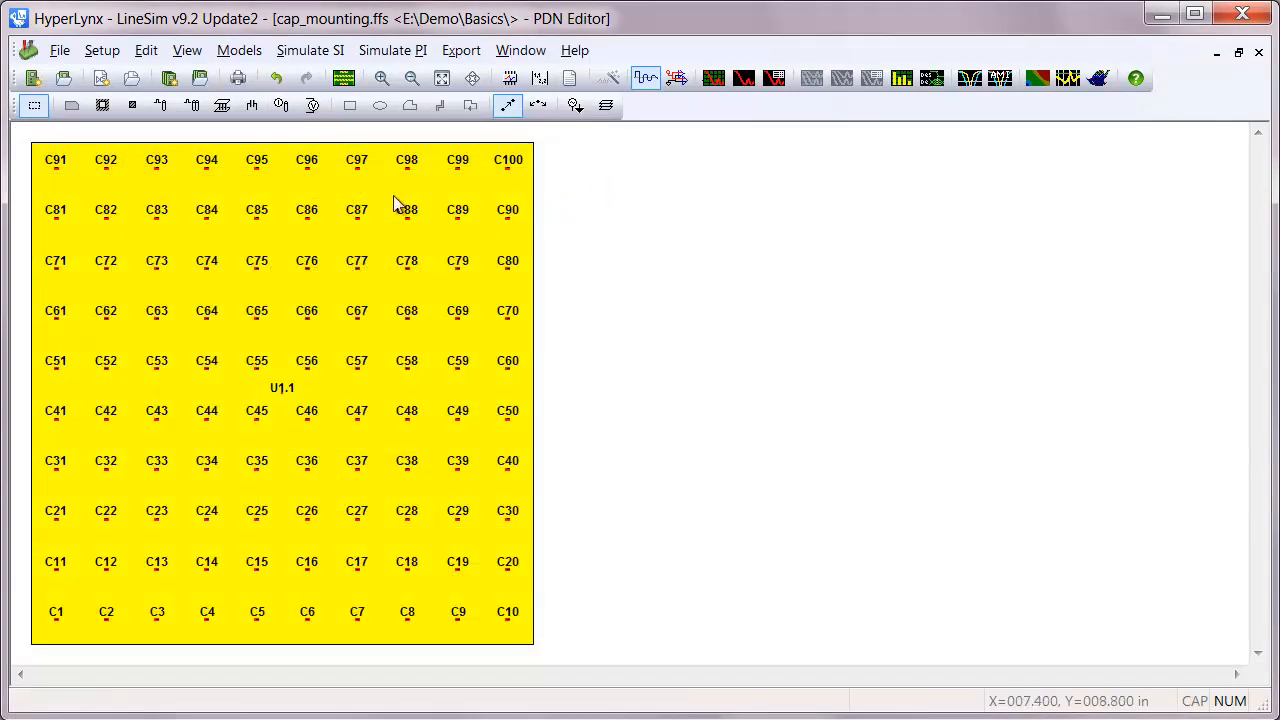
Step: Start the Decoupling Wizard and choose the GND2 and VCC2 nets for analysis, replacing VCC1
{"action": "left_click", "coordinate": [392, 50]}
{"action": "left_click", "coordinate": [446, 130]}
{"action": "left_click", "coordinate": [132, 208]}
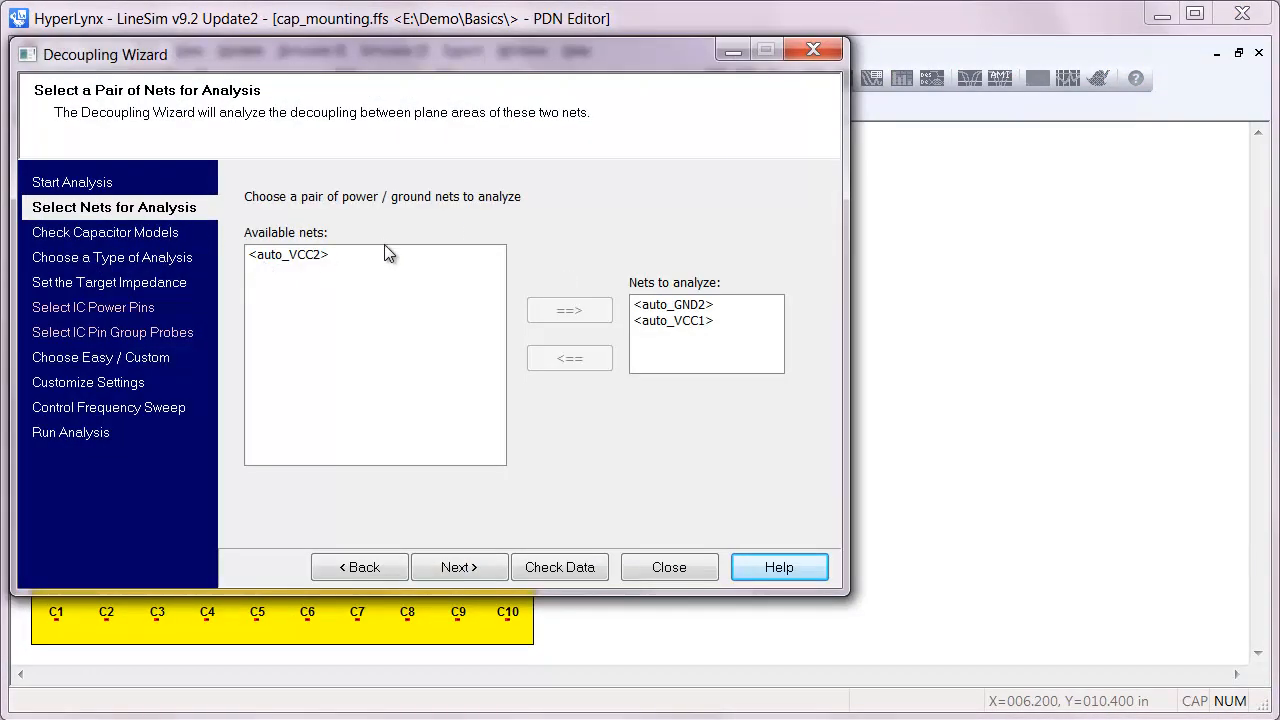
{"action": "left_click", "coordinate": [666, 321]}
{"action": "left_click", "coordinate": [575, 361]}
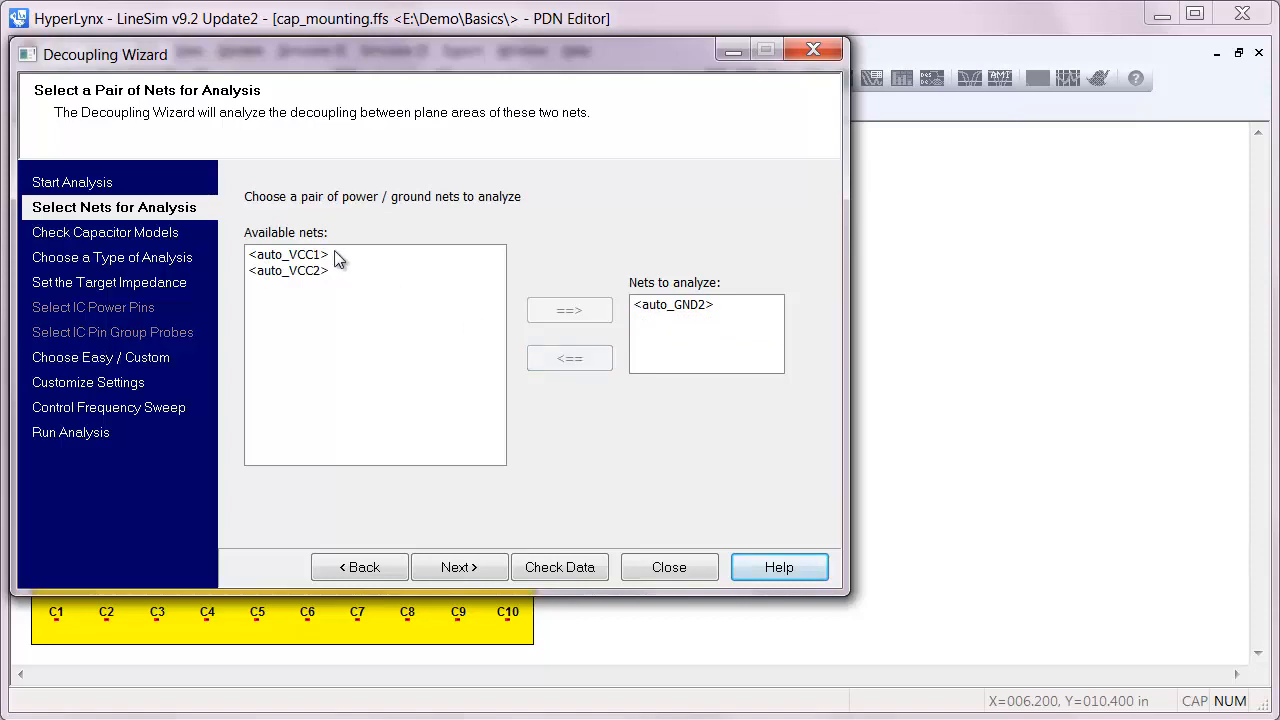
{"action": "left_click", "coordinate": [306, 271]}
{"action": "left_click", "coordinate": [562, 314]}
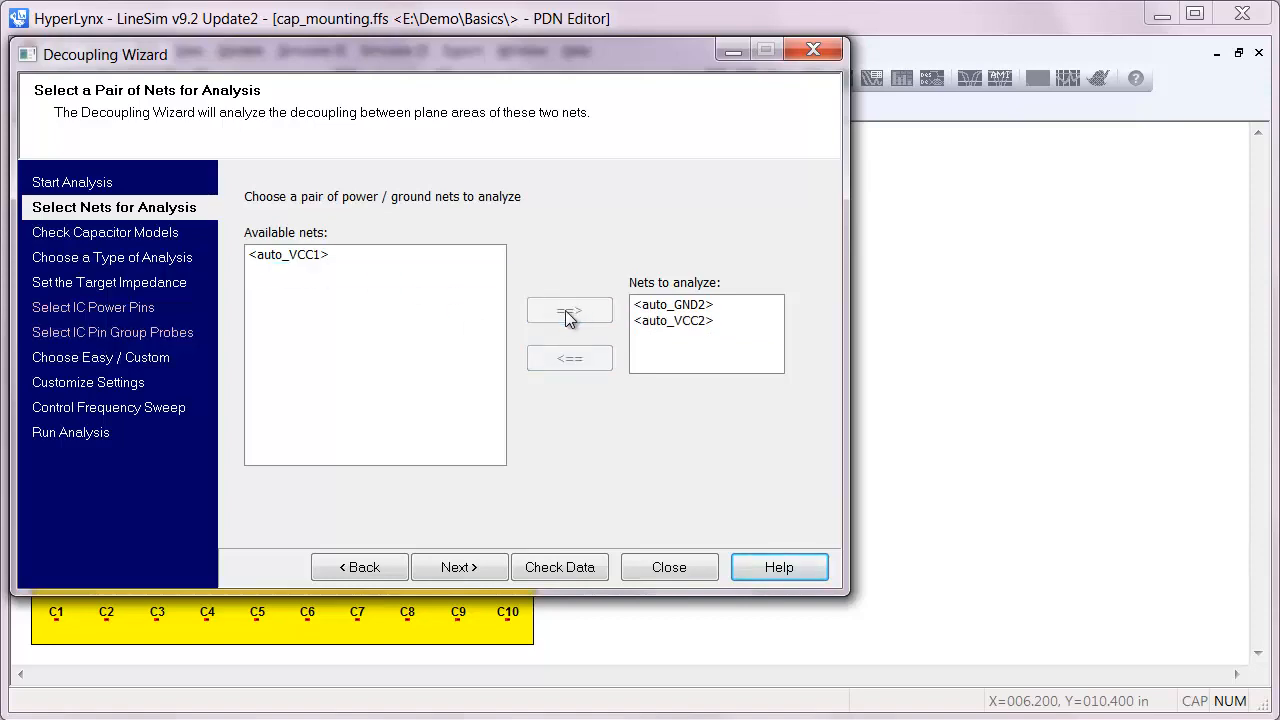
Step: Choose IC power pin U1.1 as the observation location and run the decoupling analysis
{"action": "left_click", "coordinate": [125, 234]}
{"action": "left_click", "coordinate": [122, 262]}
{"action": "left_click", "coordinate": [123, 284]}
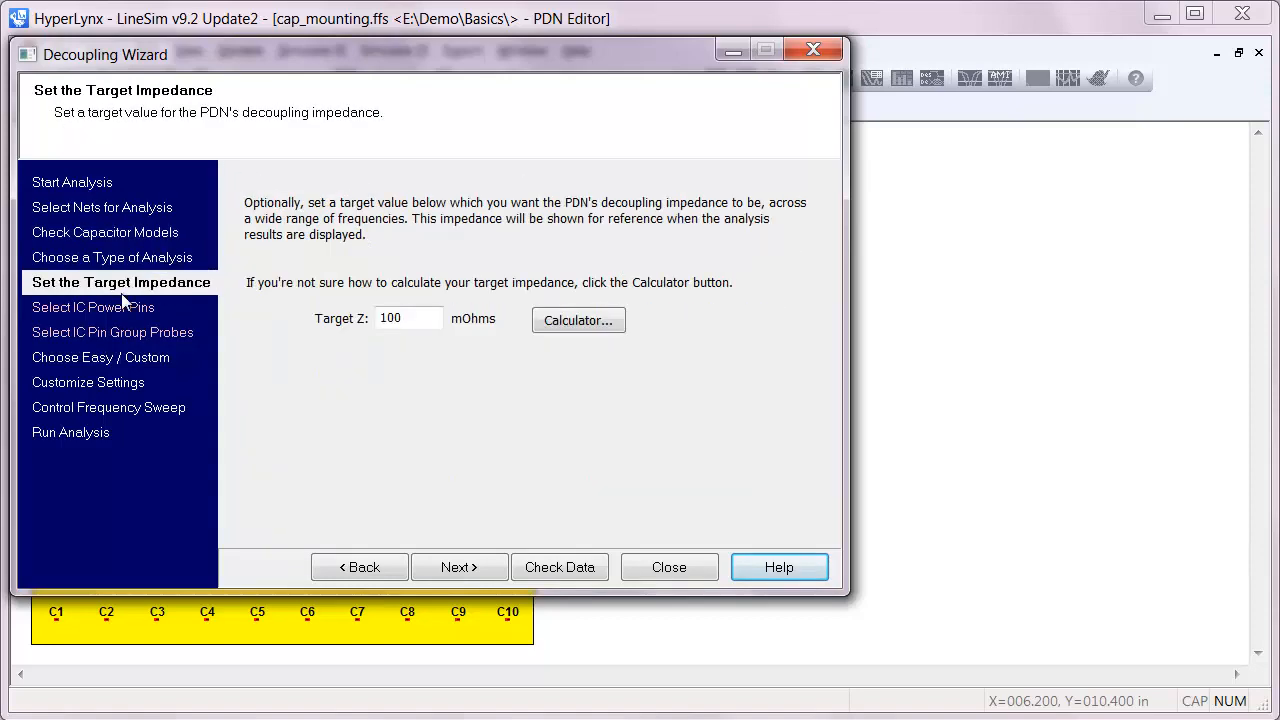
{"action": "left_click", "coordinate": [124, 309]}
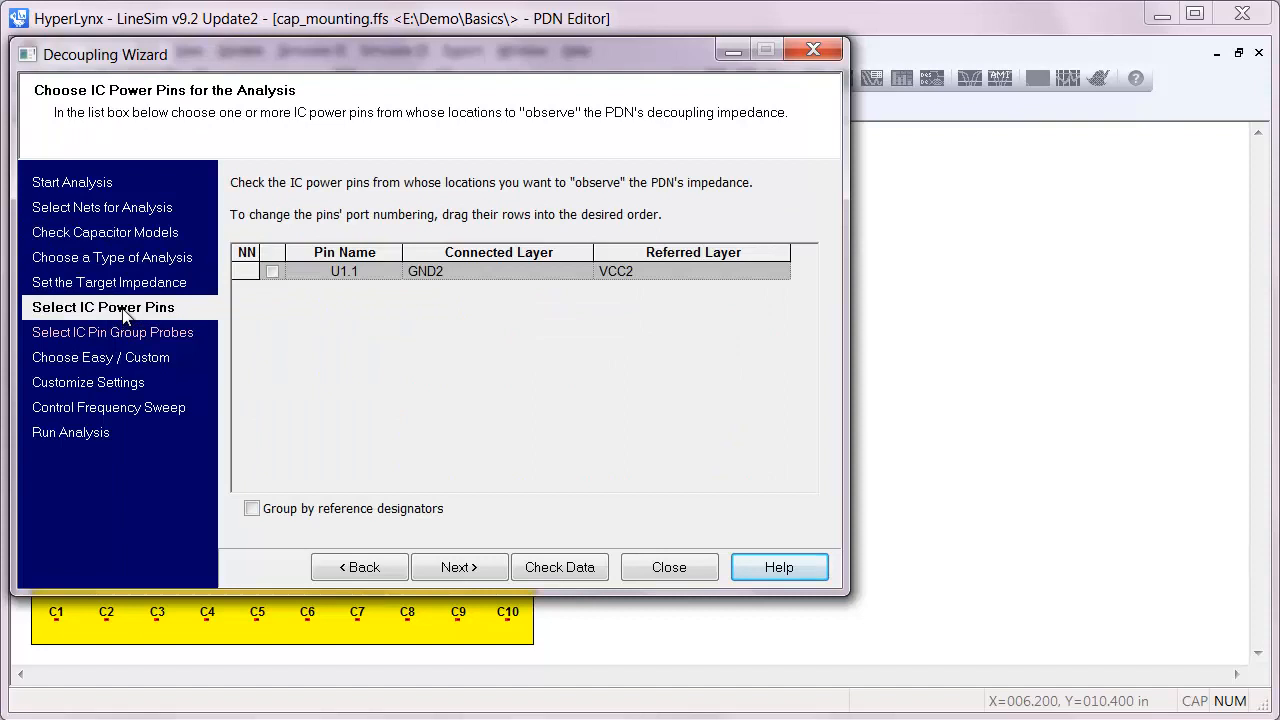
{"action": "left_click", "coordinate": [273, 271]}
{"action": "left_click", "coordinate": [566, 567]}
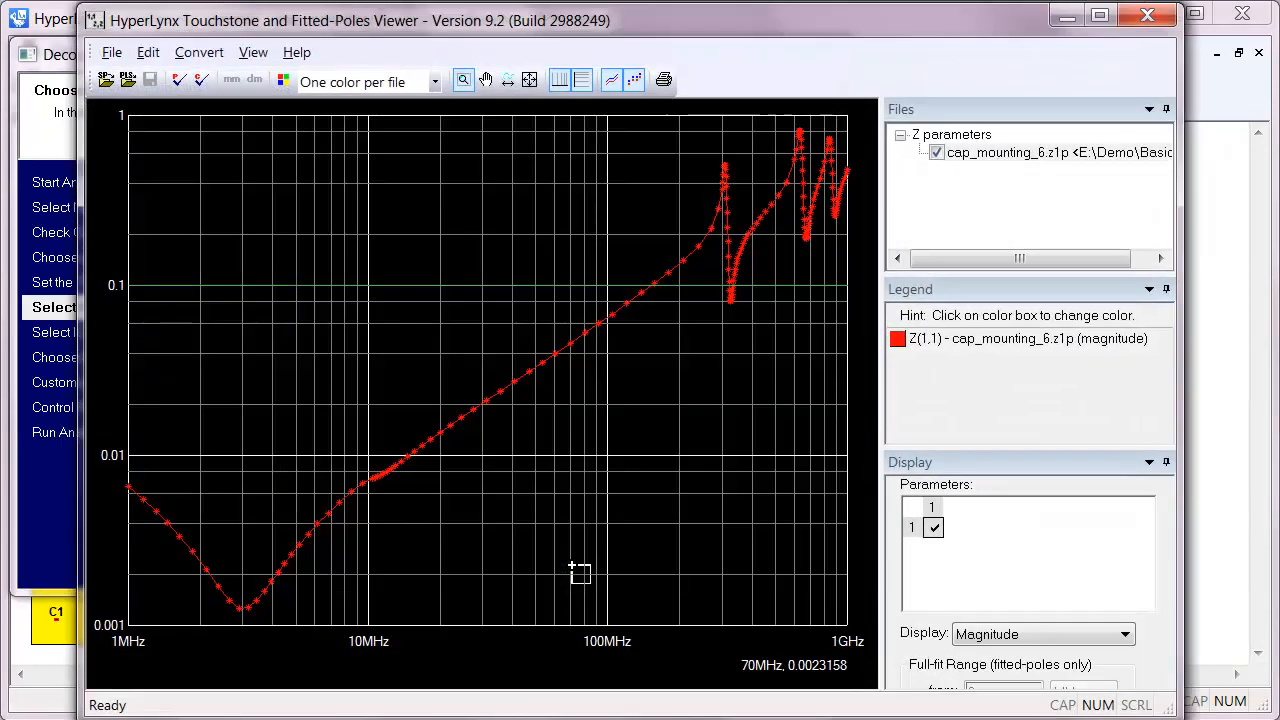
Step: Overlay the cap_mounting_5.z1p Touchstone file on the new impedance curve to compare them, then close the viewer and the wizard
{"action": "left_click", "coordinate": [110, 56]}
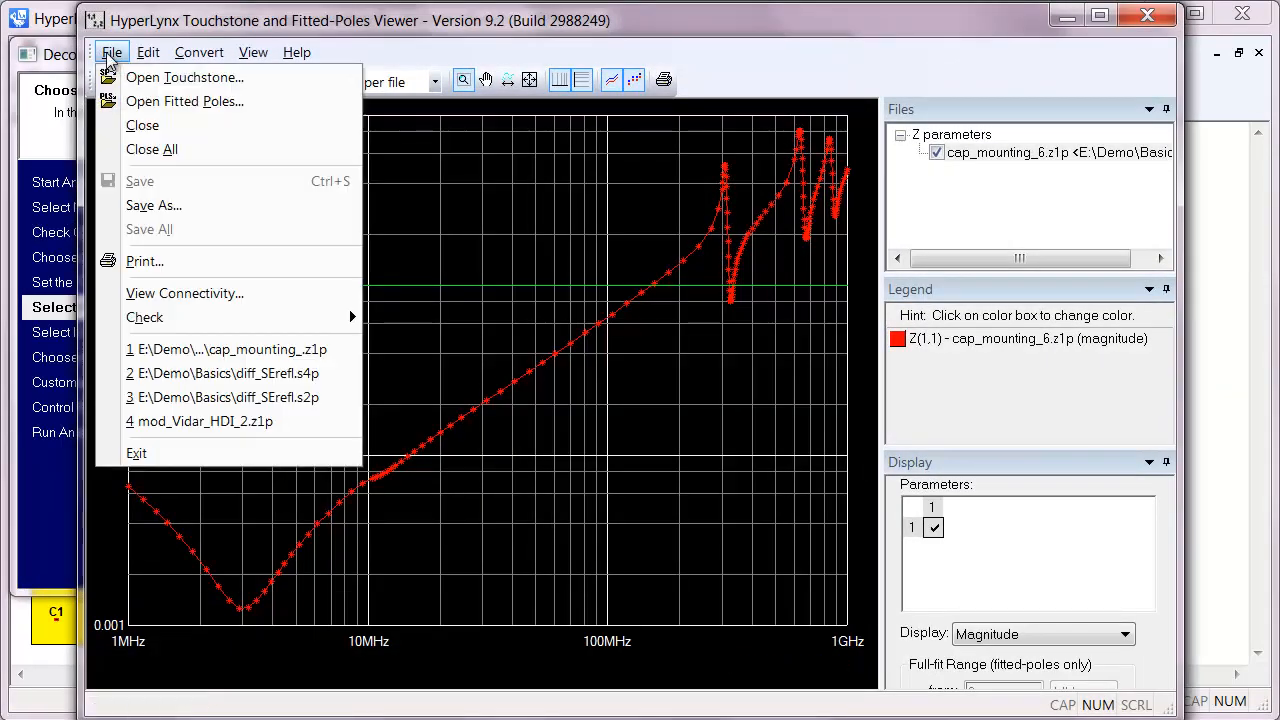
{"action": "left_click", "coordinate": [120, 77]}
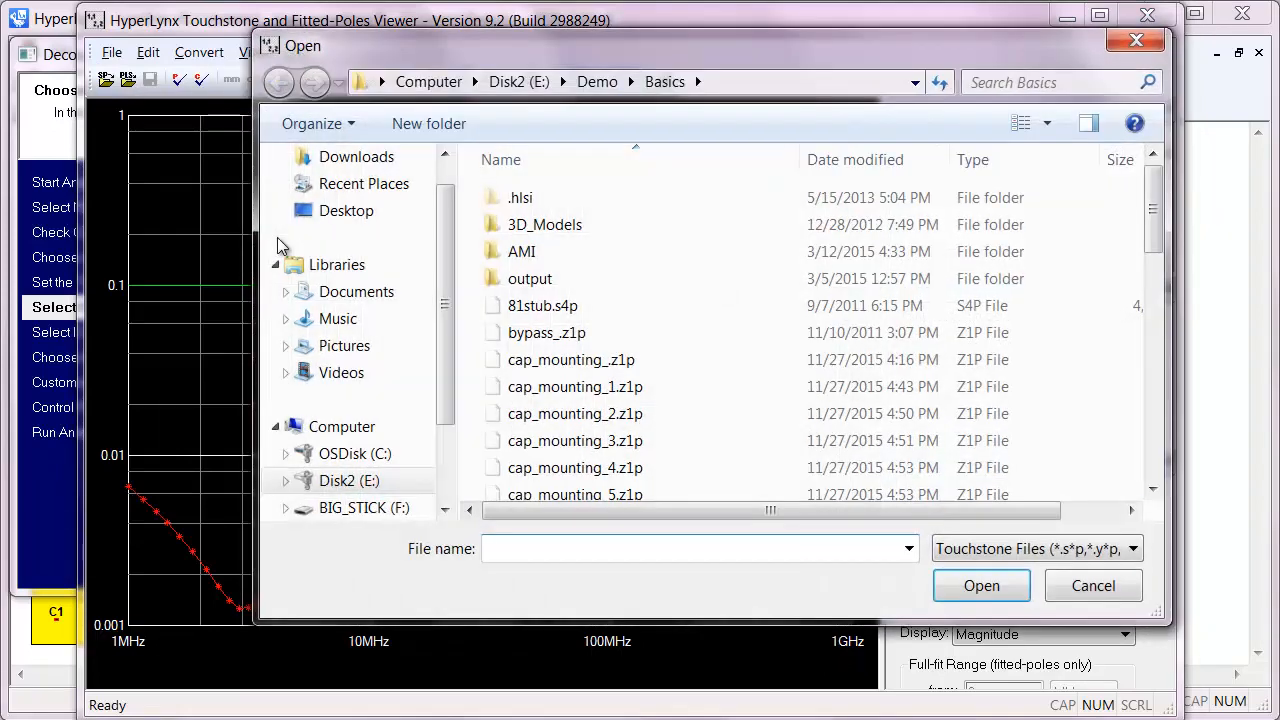
{"action": "scroll", "coordinate": [1154, 214], "scroll_direction": "down", "scroll_amount": 1}
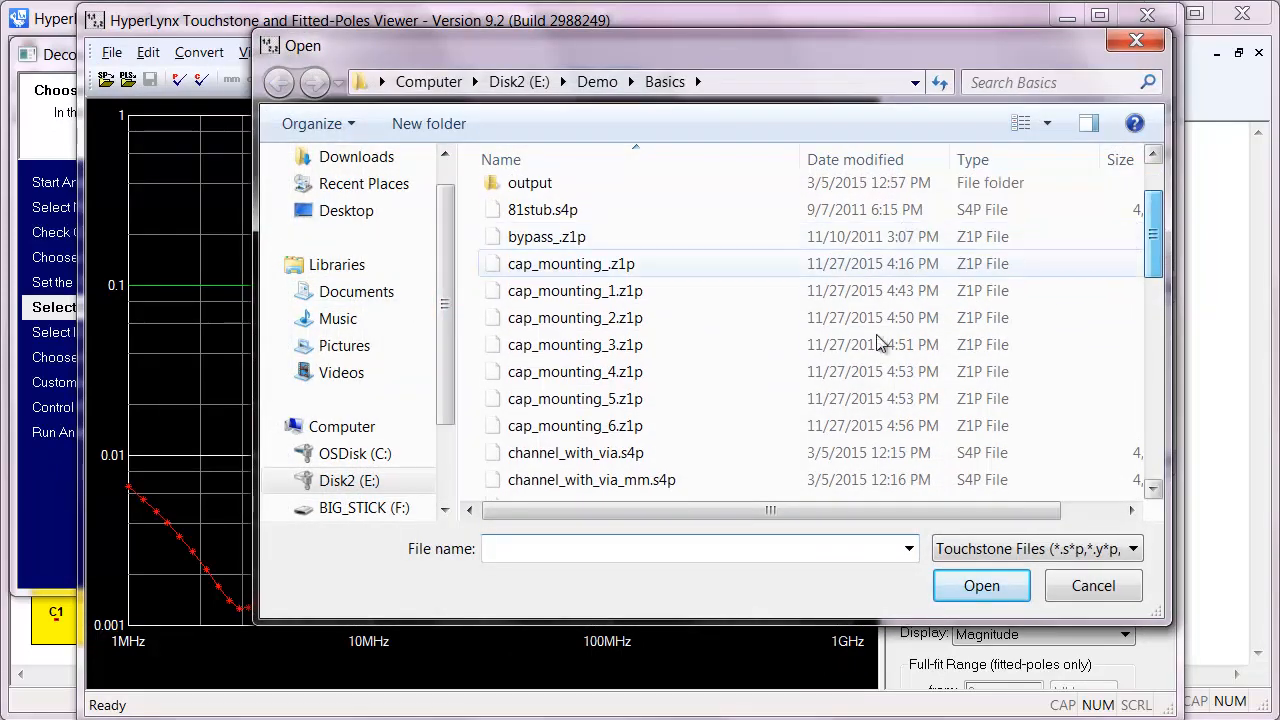
{"action": "left_click", "coordinate": [575, 399]}
{"action": "left_click", "coordinate": [993, 586]}
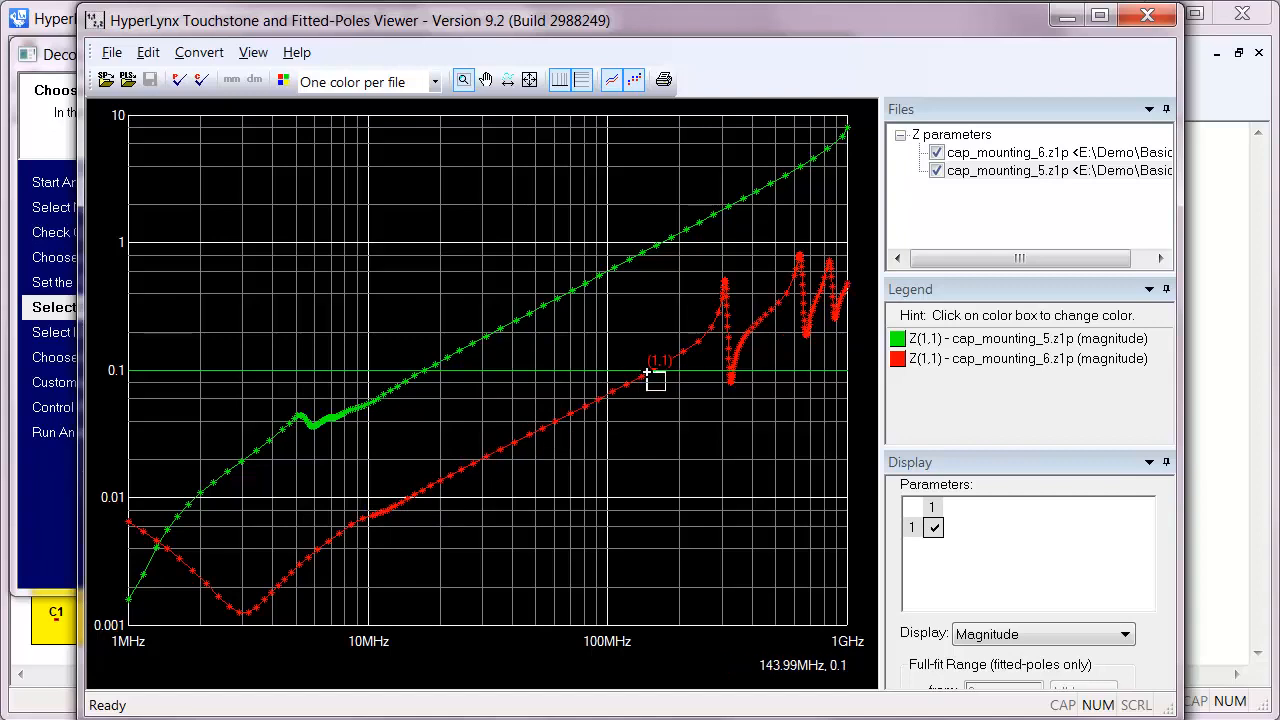
{"action": "left_click", "coordinate": [1146, 17]}
{"action": "left_click", "coordinate": [670, 567]}
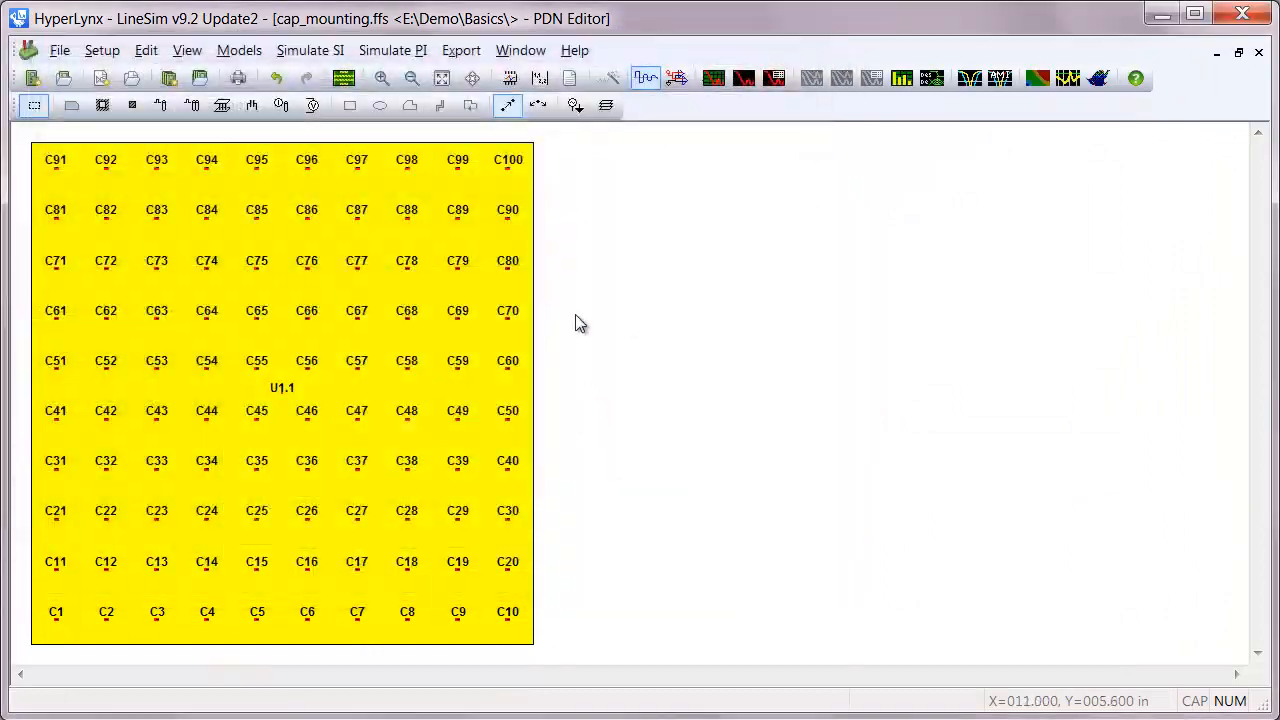
Step: Open the stackup and insert a substrate layer and a metal layer between TOP and VCC1, using the most suitable type
{"action": "left_click", "coordinate": [343, 78]}
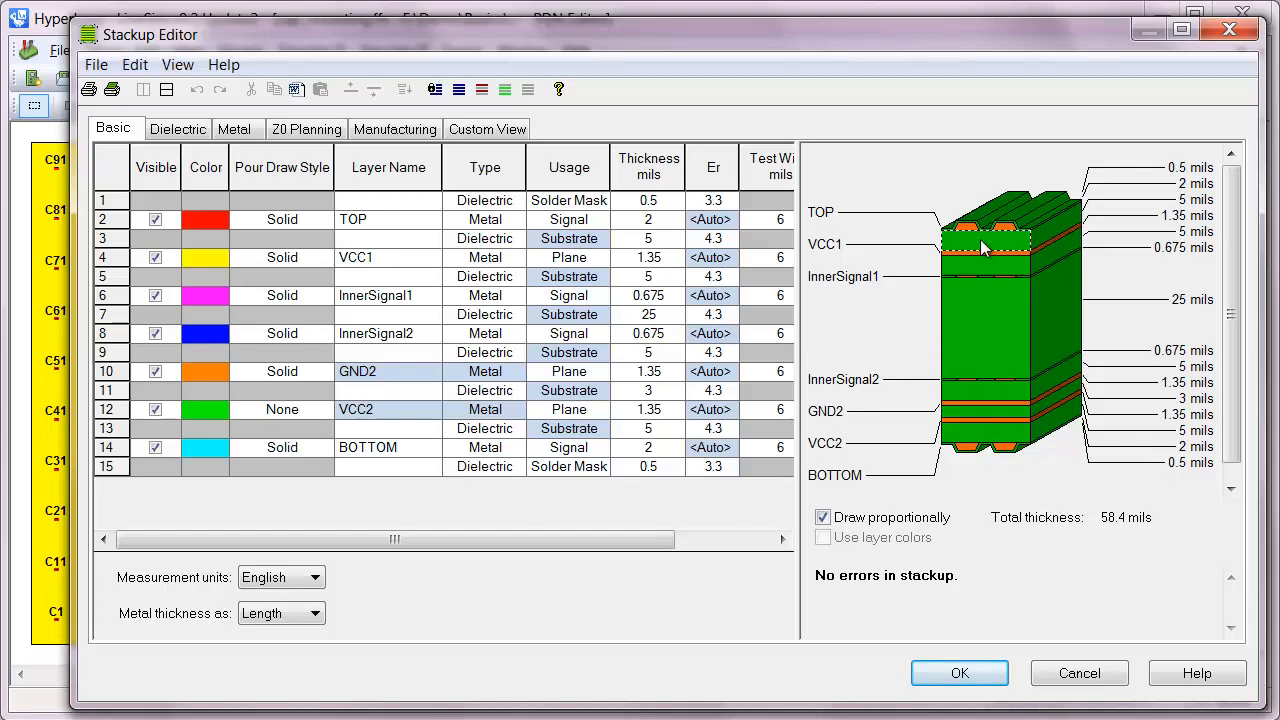
{"action": "right_click", "coordinate": [105, 240]}
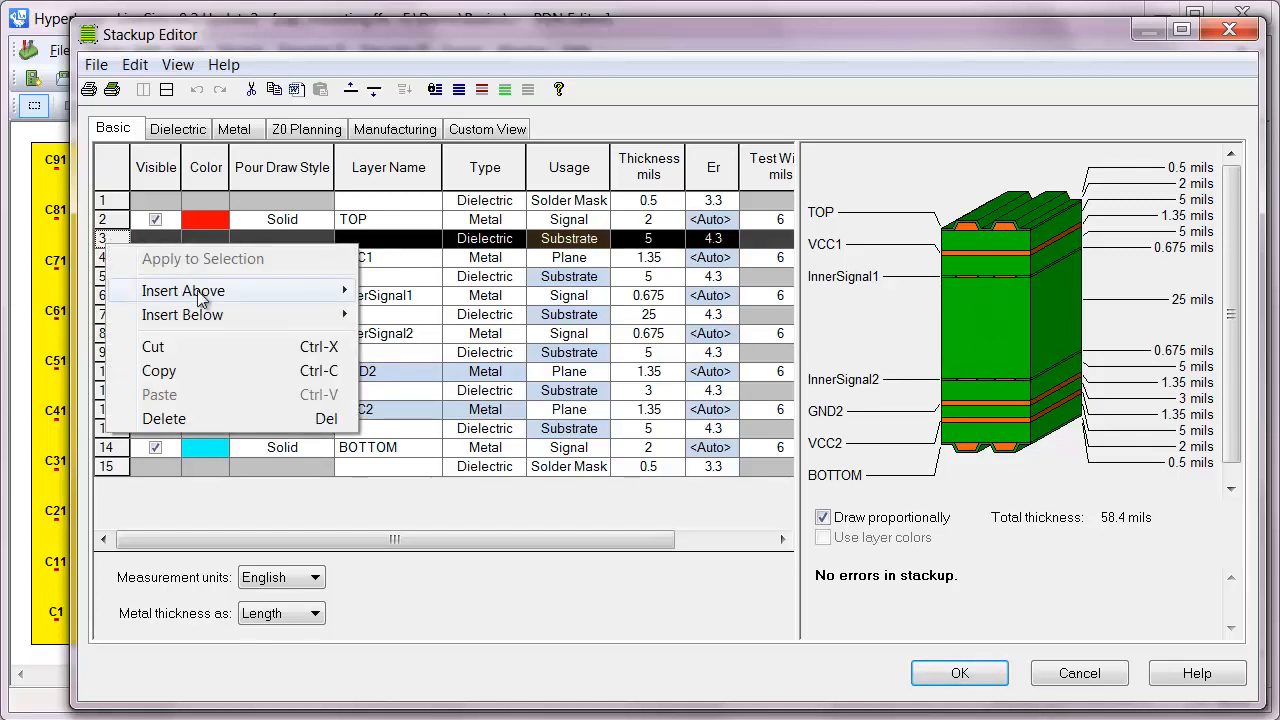
{"action": "mouse_move", "coordinate": [226, 292]}
{"action": "left_click", "coordinate": [414, 291]}
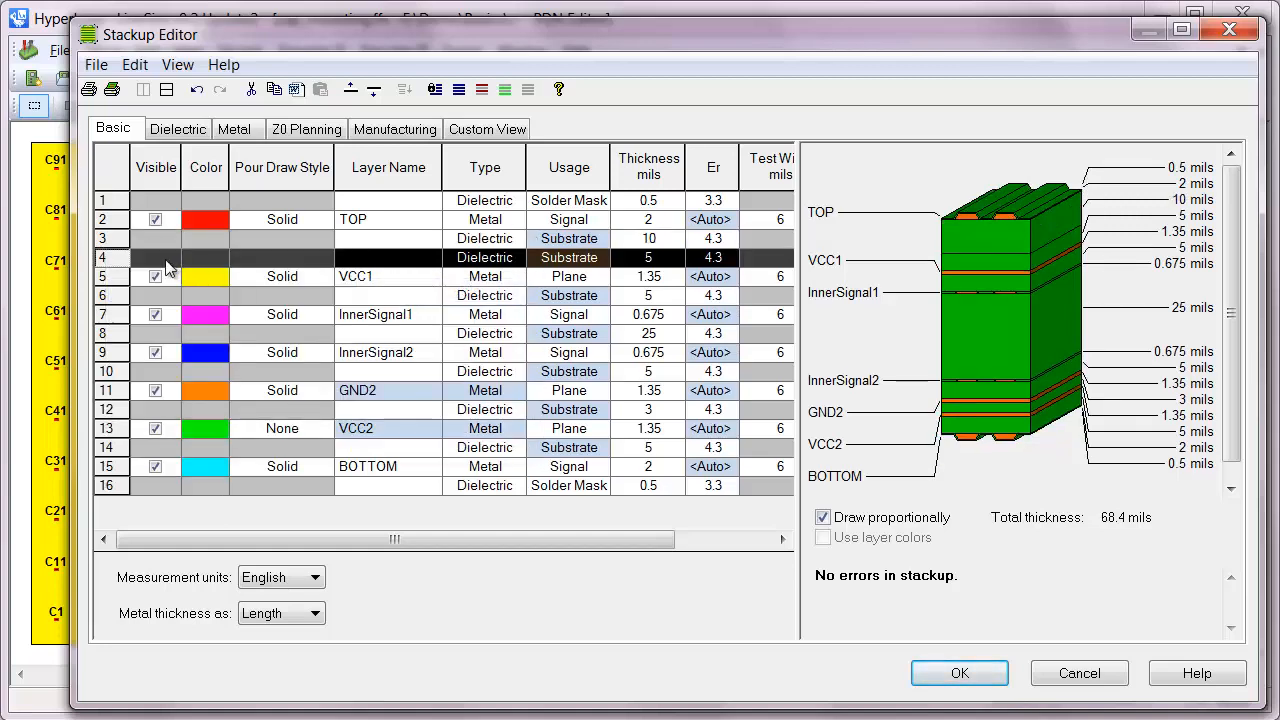
{"action": "right_click", "coordinate": [122, 260]}
{"action": "mouse_move", "coordinate": [242, 310]}
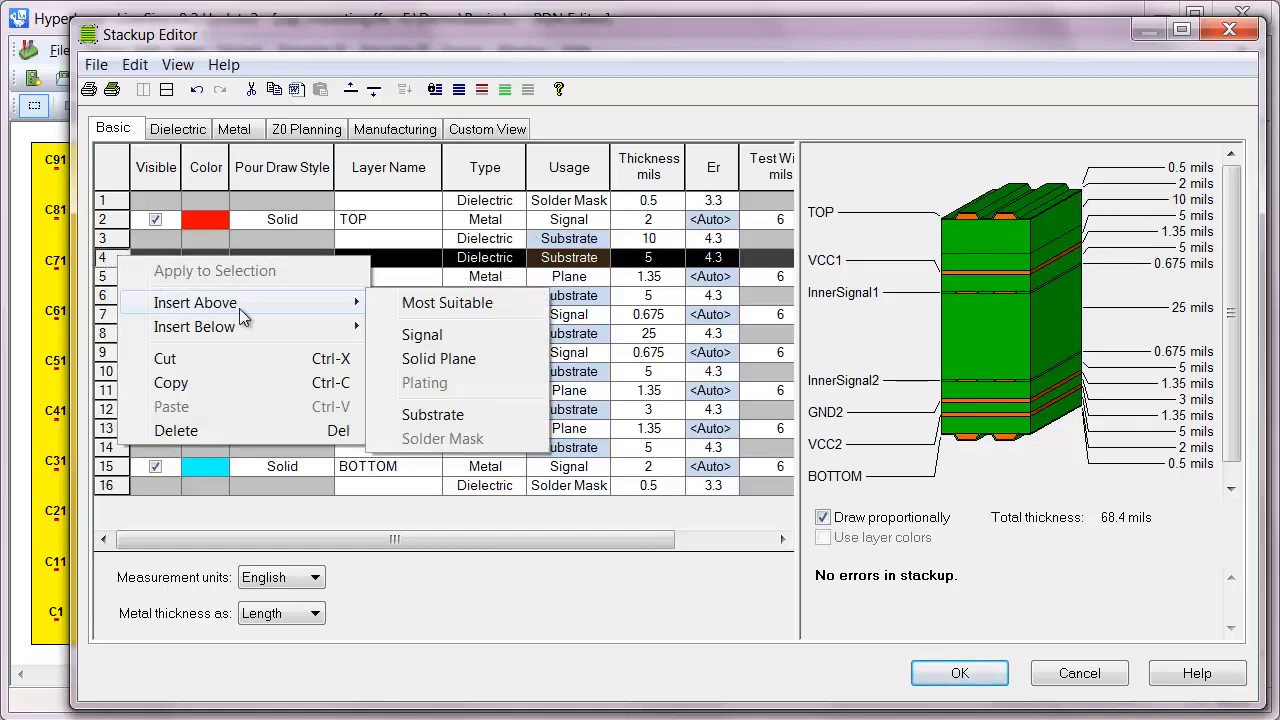
{"action": "left_click", "coordinate": [414, 313]}
Step: Rename the new metal layer above VCC1 to GND1 and set its usage to Plane
{"action": "double_click", "coordinate": [405, 262]}
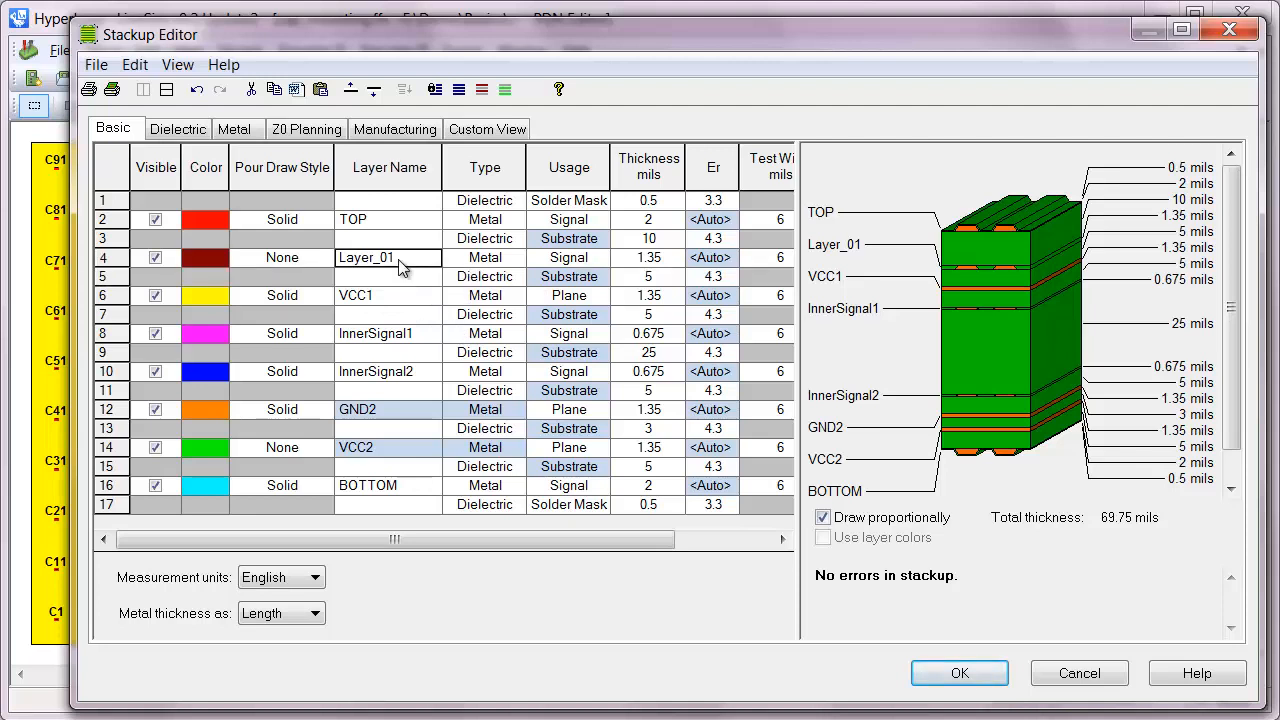
{"action": "double_click", "coordinate": [375, 257]}
{"action": "type", "text": "GND1"}
{"action": "key", "text": "Return"}
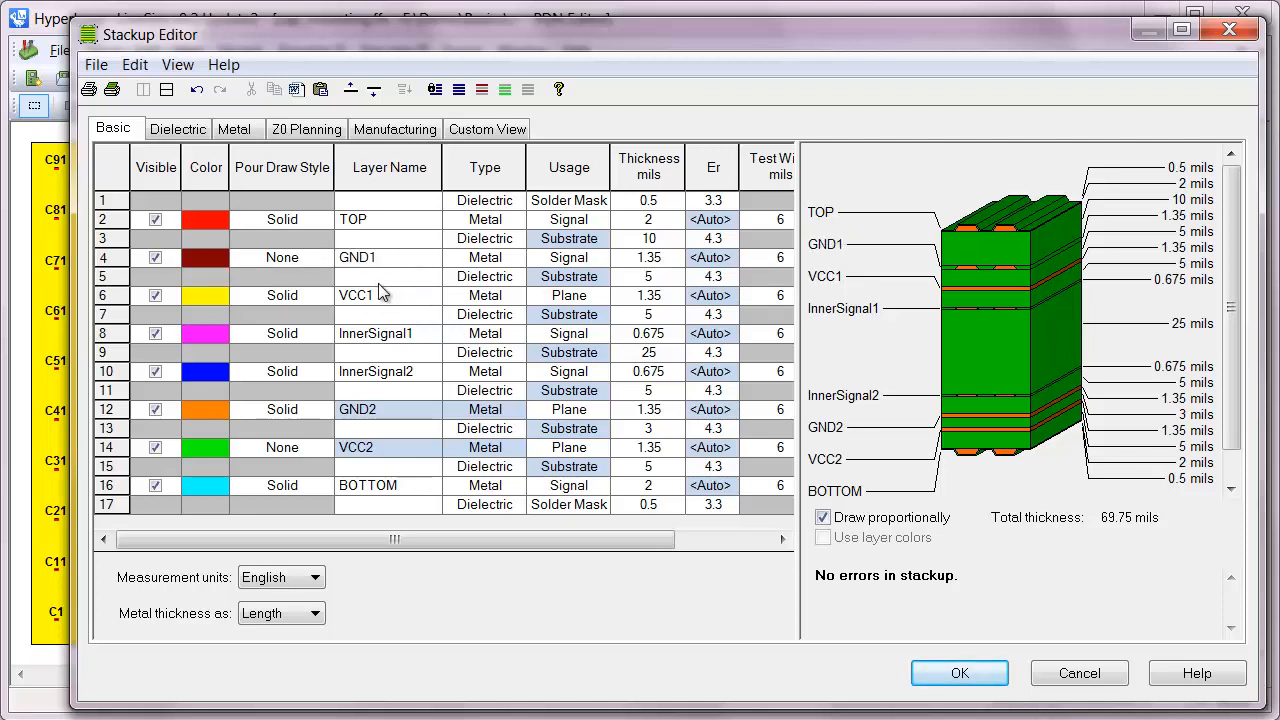
{"action": "left_click", "coordinate": [584, 258]}
{"action": "left_click", "coordinate": [592, 291]}
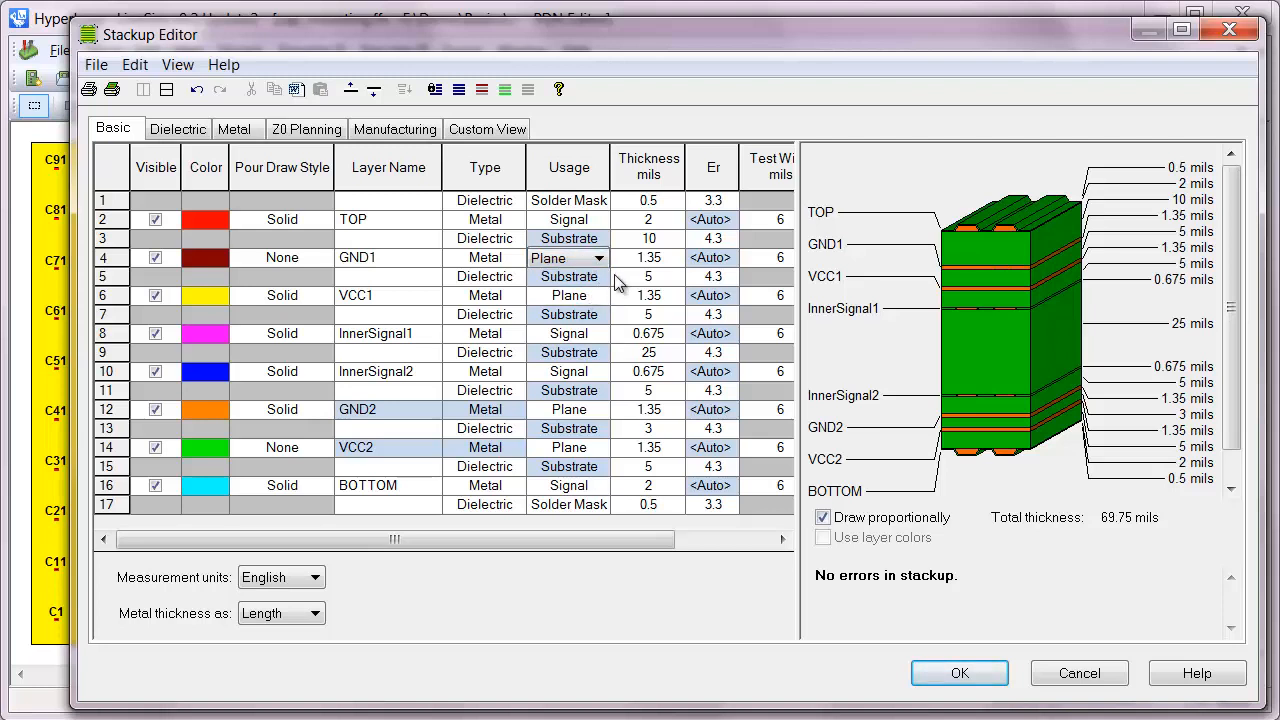
Step: Set the substrate above GND1 to 5 mils and the one between GND1 and VCC1 to 3 mils, then accept the stackup
{"action": "left_click", "coordinate": [665, 240]}
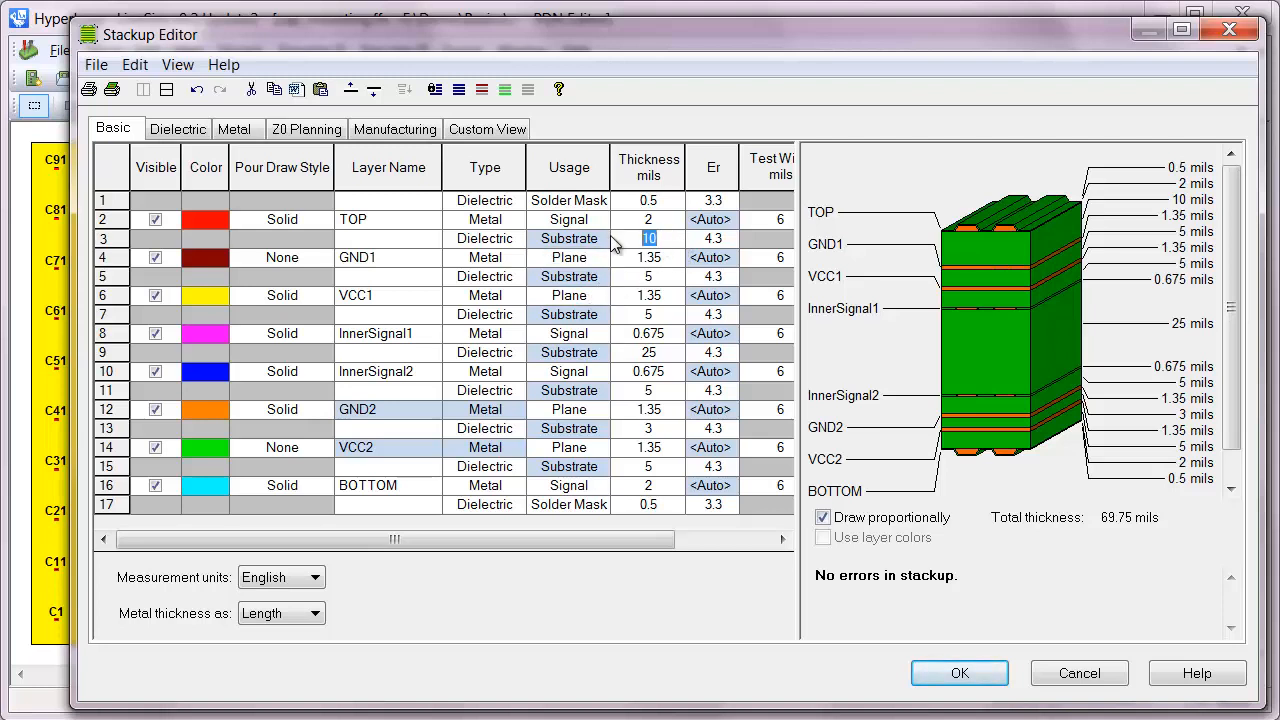
{"action": "type", "text": "5"}
{"action": "key", "text": "Return"}
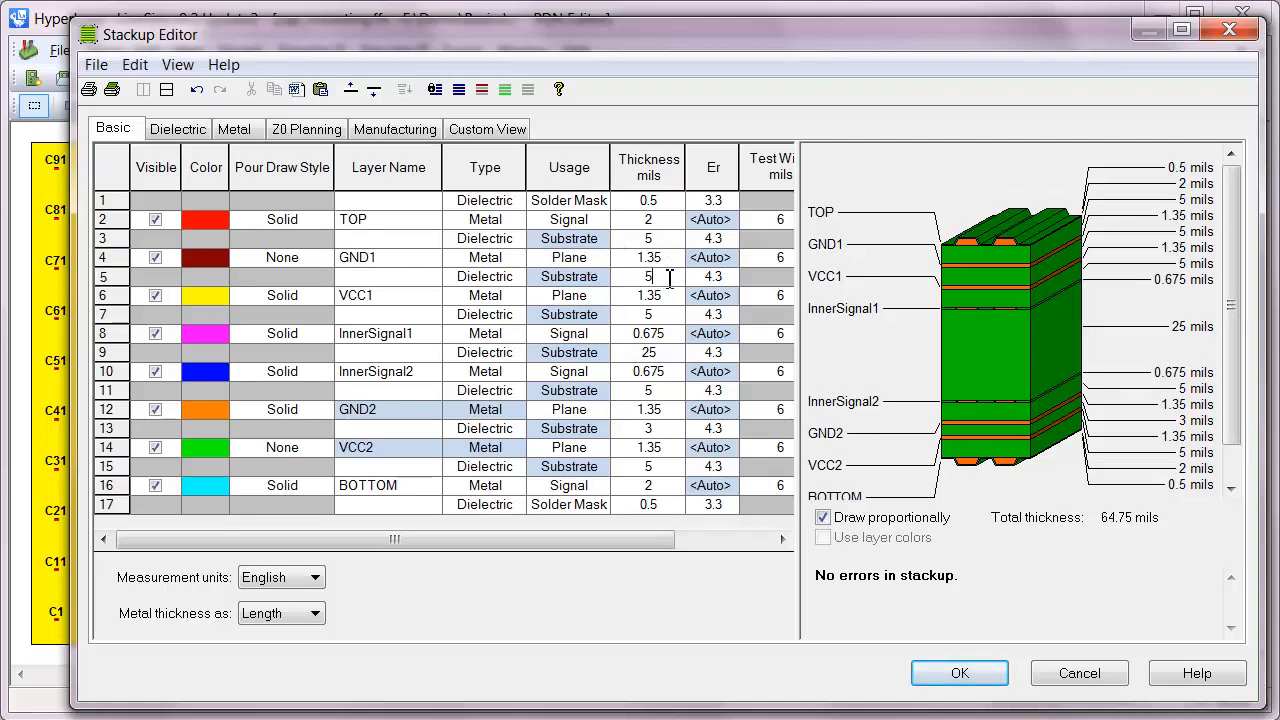
{"action": "type", "text": "3"}
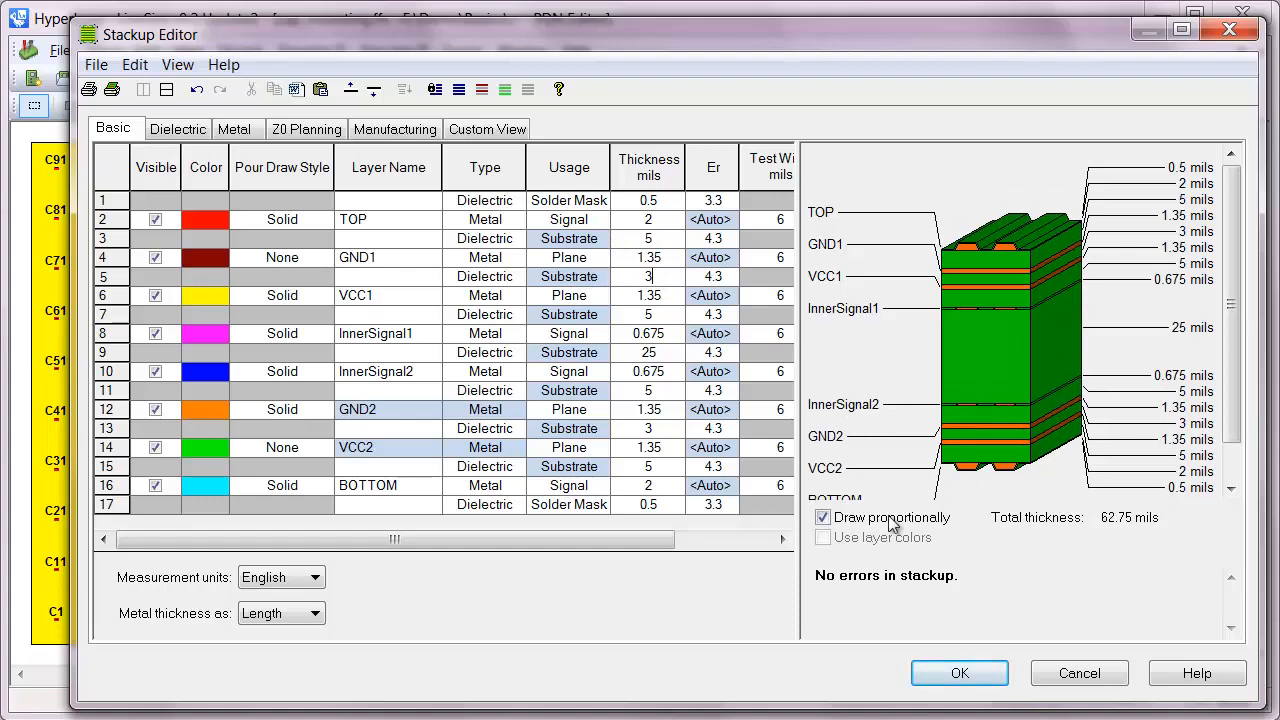
{"action": "left_click", "coordinate": [915, 670]}
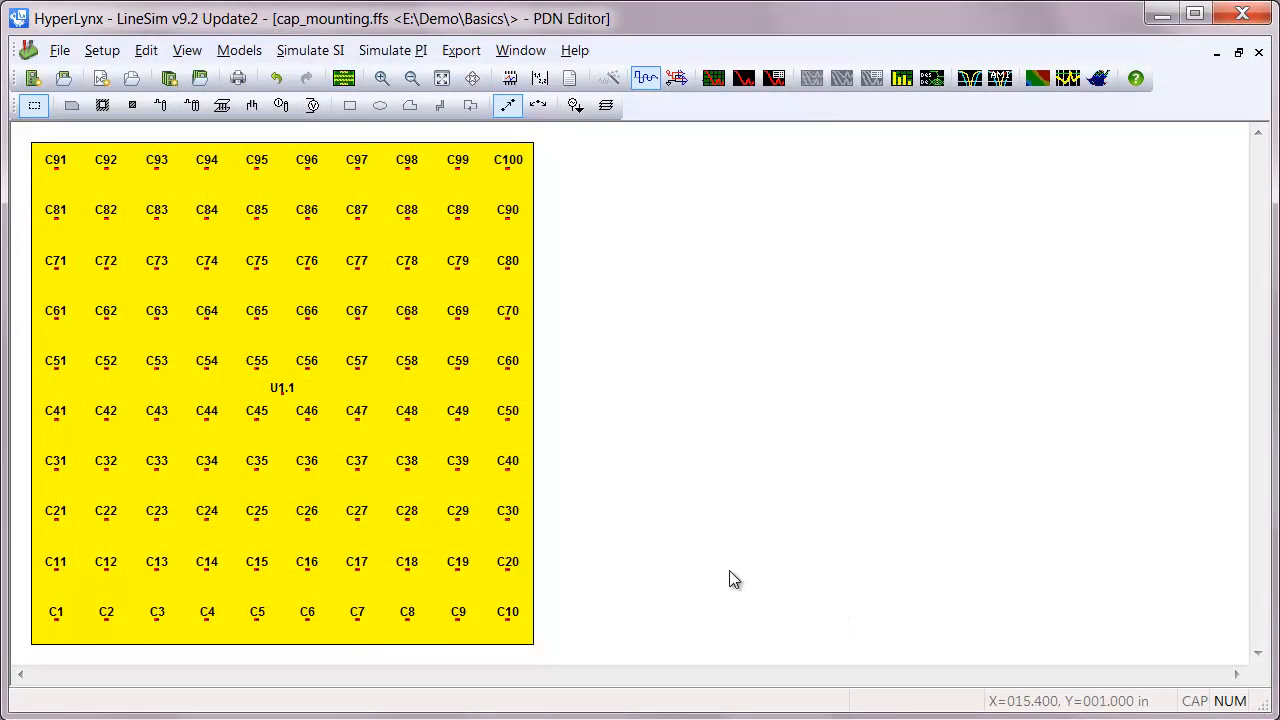
Step: Connect the capacitor group's pin 1 via to layer GND1 and its pin 2 via to layer VCC1, and apply the change
{"action": "double_click", "coordinate": [309, 422]}
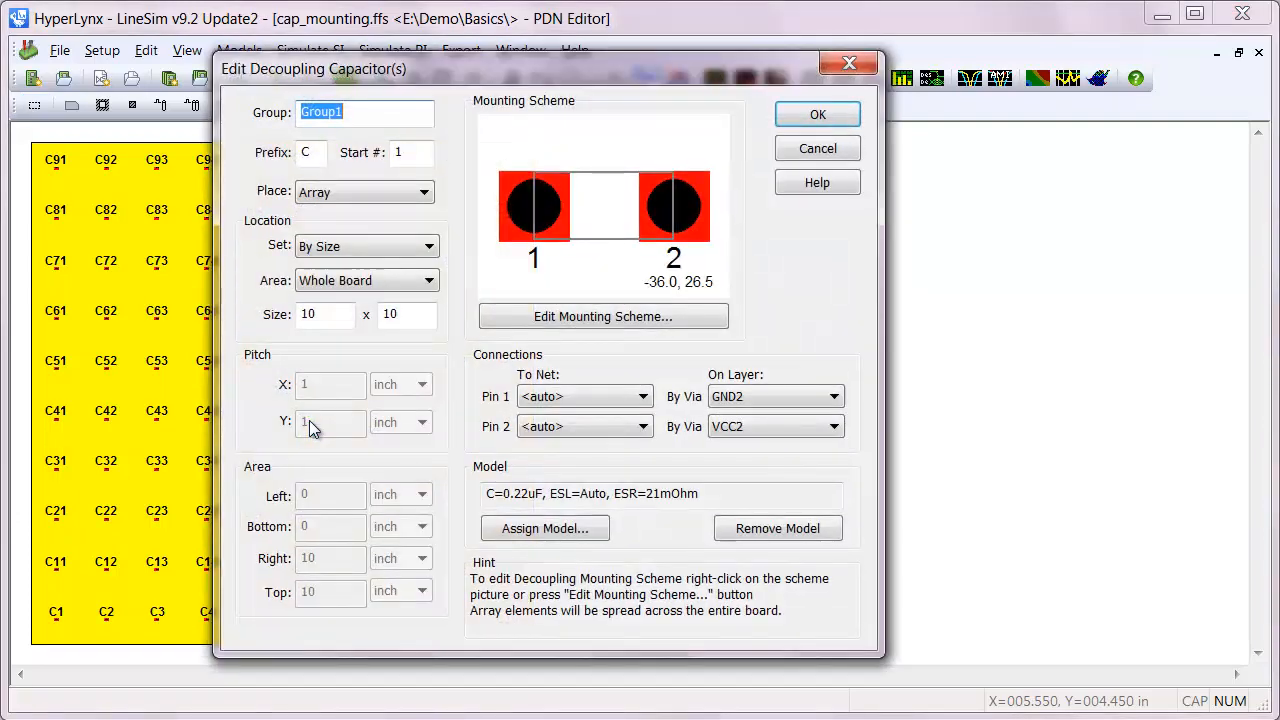
{"action": "left_click", "coordinate": [788, 396]}
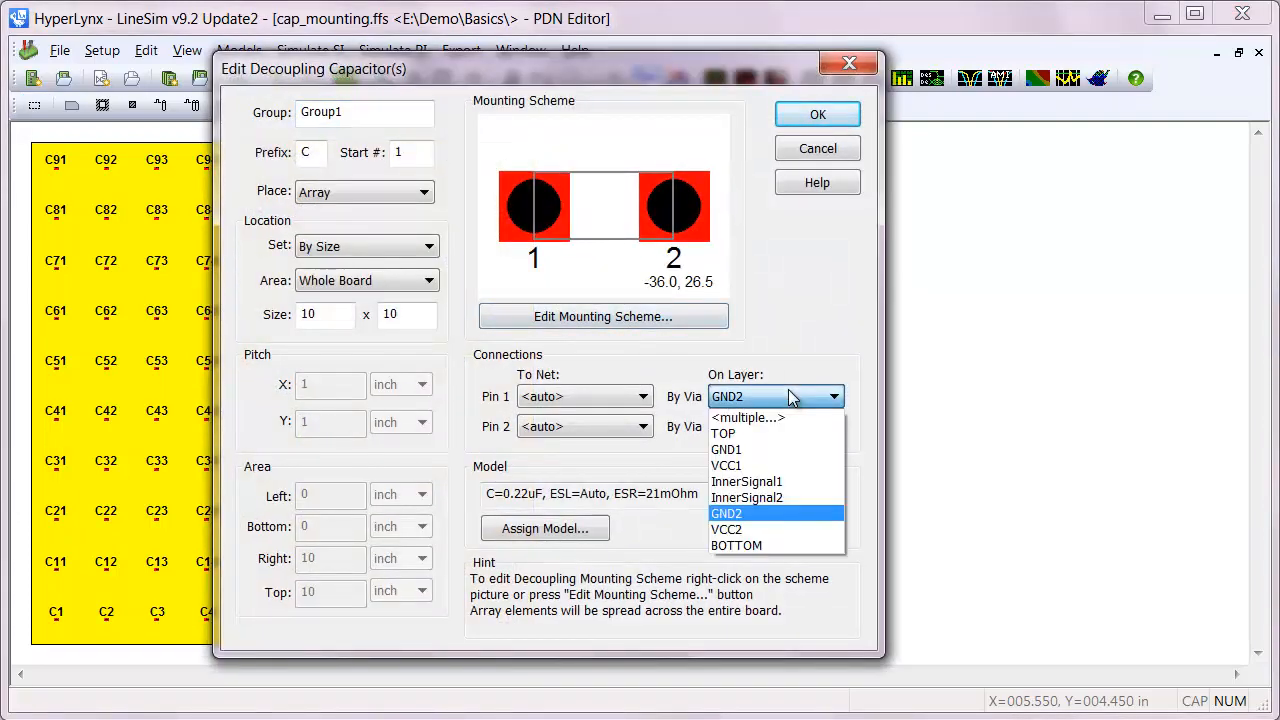
{"action": "left_click", "coordinate": [790, 449]}
{"action": "left_click", "coordinate": [791, 427]}
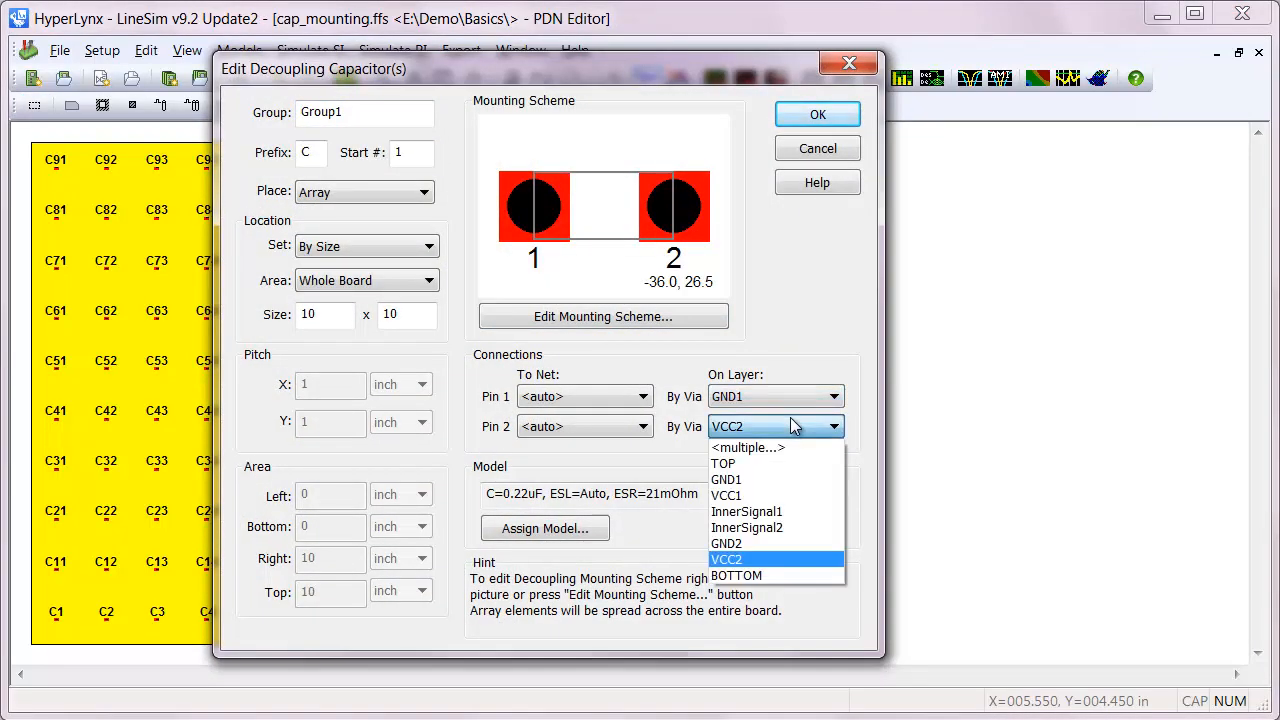
{"action": "left_click", "coordinate": [785, 495]}
{"action": "left_click", "coordinate": [815, 116]}
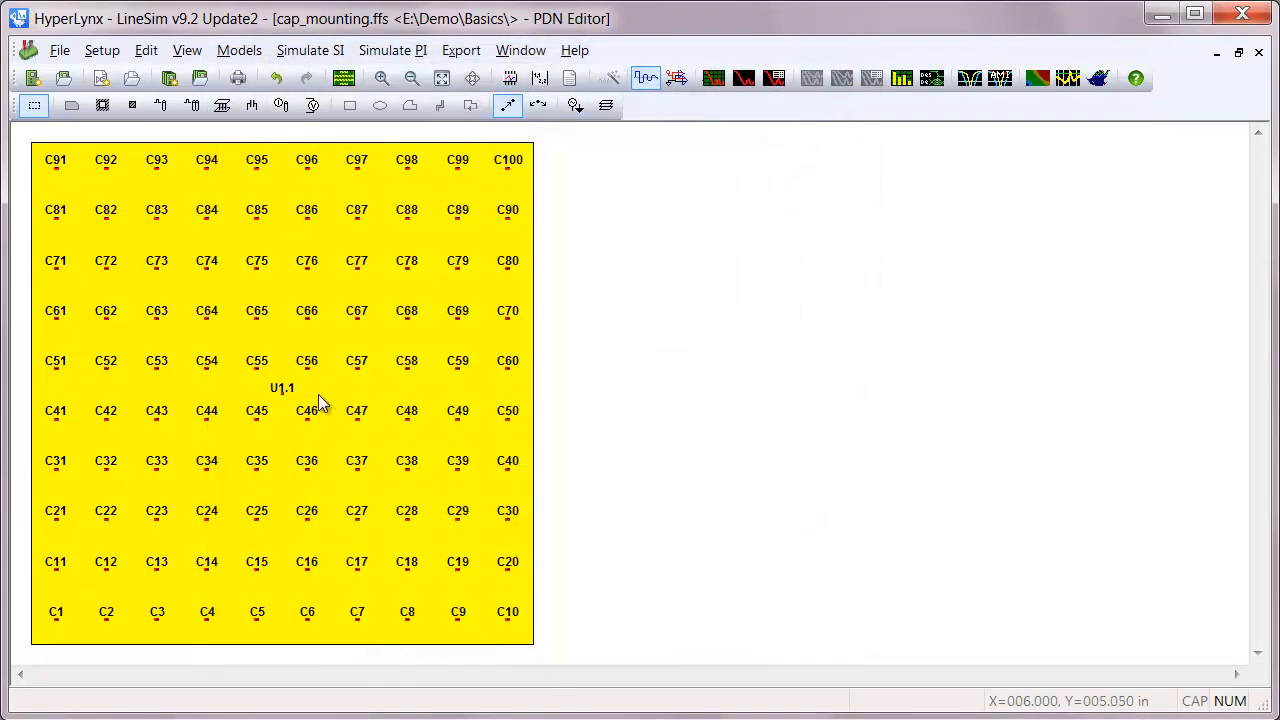
Step: Connect U1's power pin to layer GND1 with VCC1 as reference, in place of GND2 and VCC2, and accept
{"action": "double_click", "coordinate": [284, 398]}
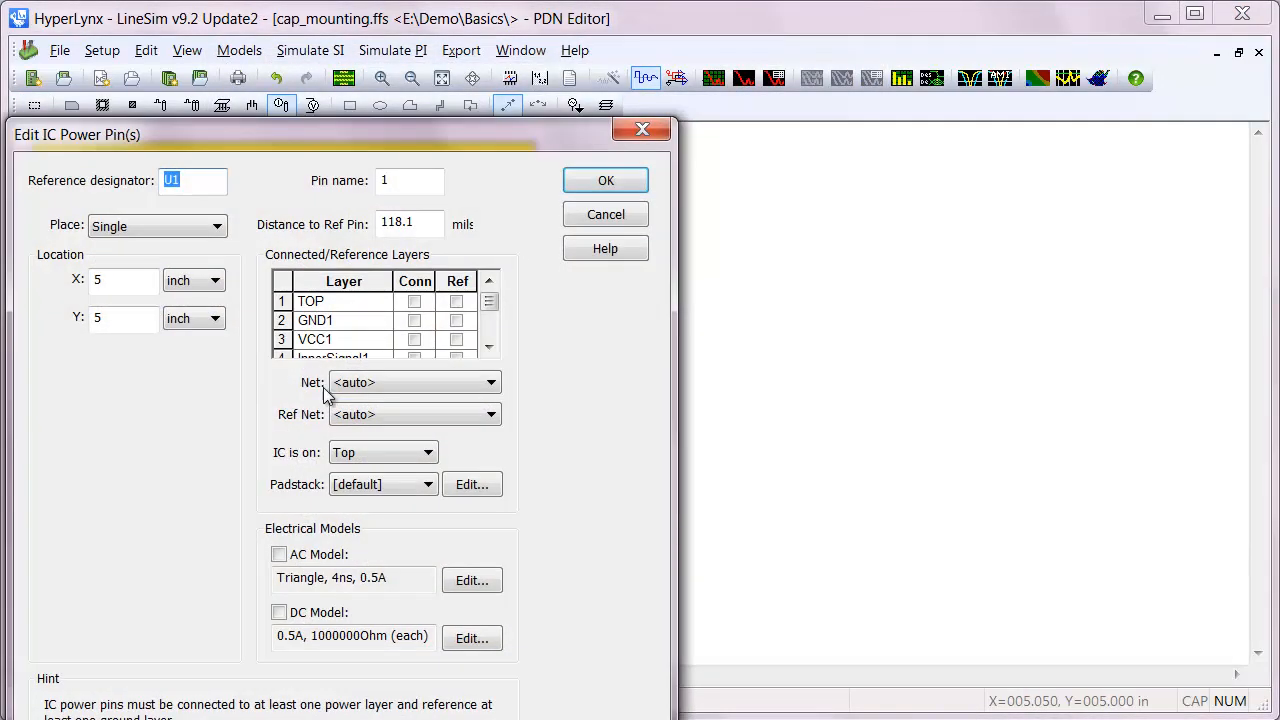
{"action": "left_click", "coordinate": [415, 320]}
{"action": "left_click", "coordinate": [456, 341]}
{"action": "left_click_drag", "start_coordinate": [487, 304], "coordinate": [488, 330]}
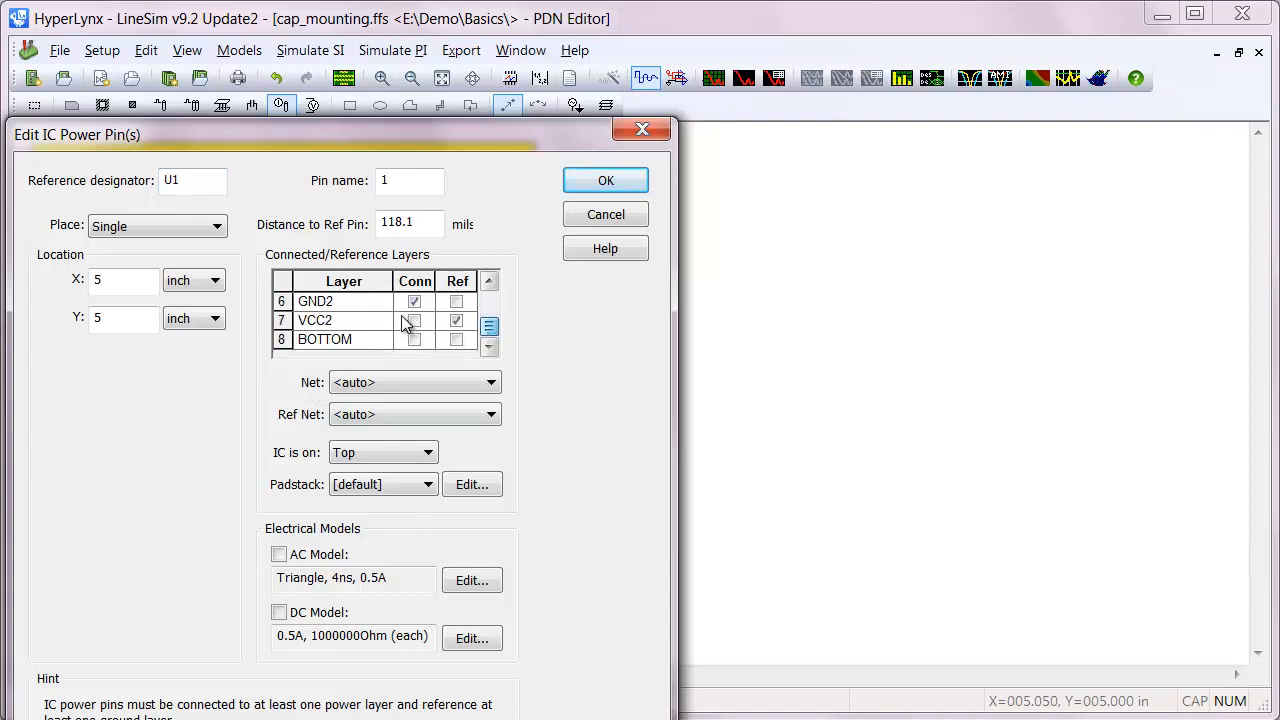
{"action": "left_click", "coordinate": [578, 192]}
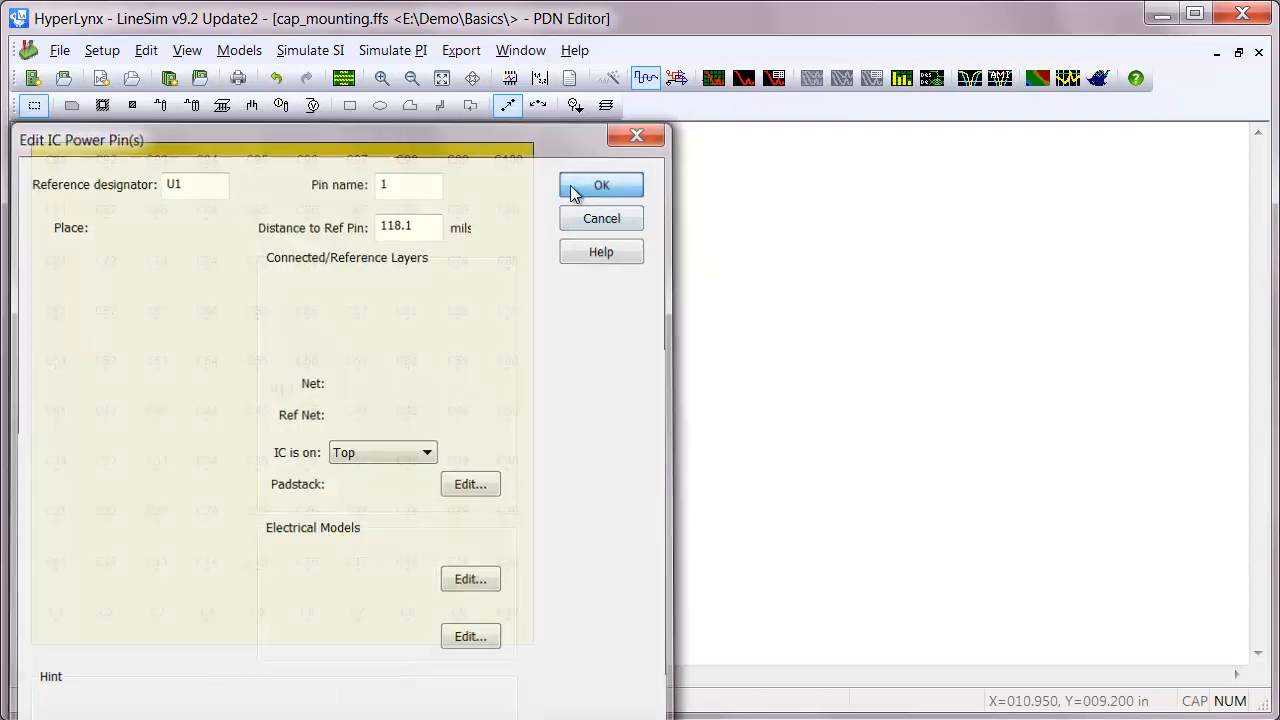
Step: Run a decoupling analysis on nets <auto_GND1> and <auto_VCC1>, observed from IC power pin U1.1
{"action": "left_click", "coordinate": [393, 50]}
{"action": "left_click", "coordinate": [458, 129]}
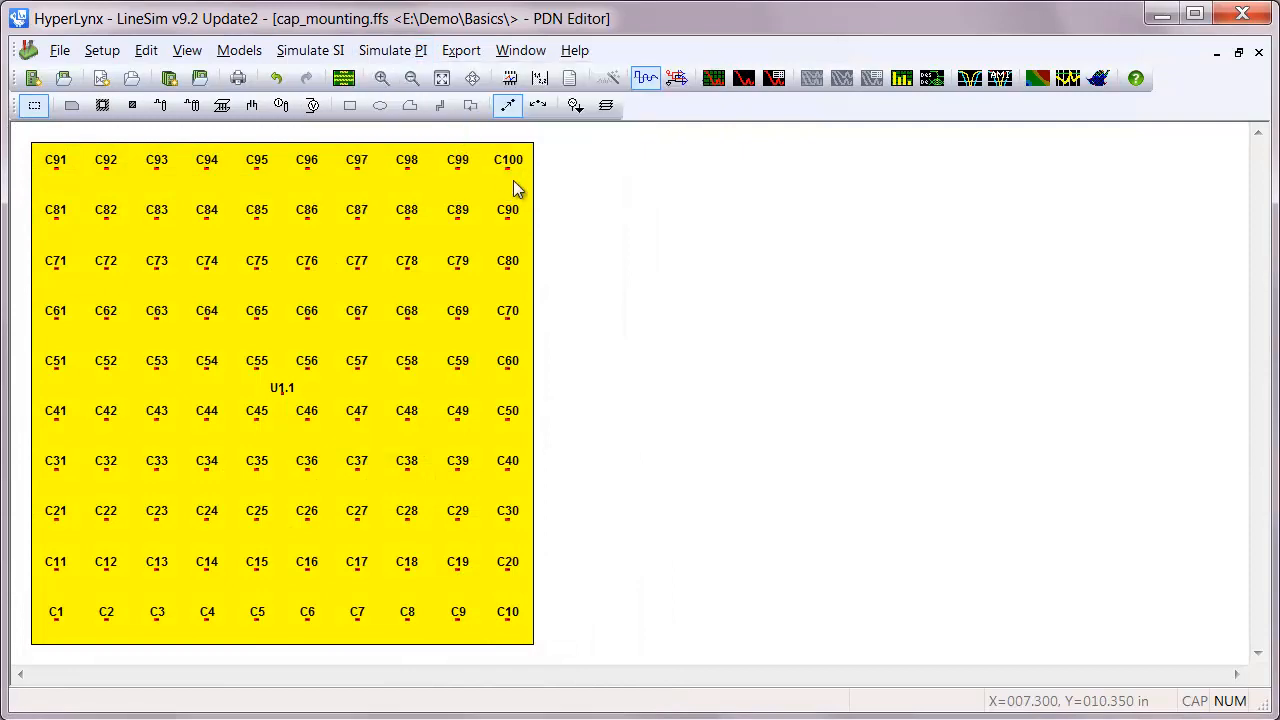
{"action": "left_click", "coordinate": [147, 207]}
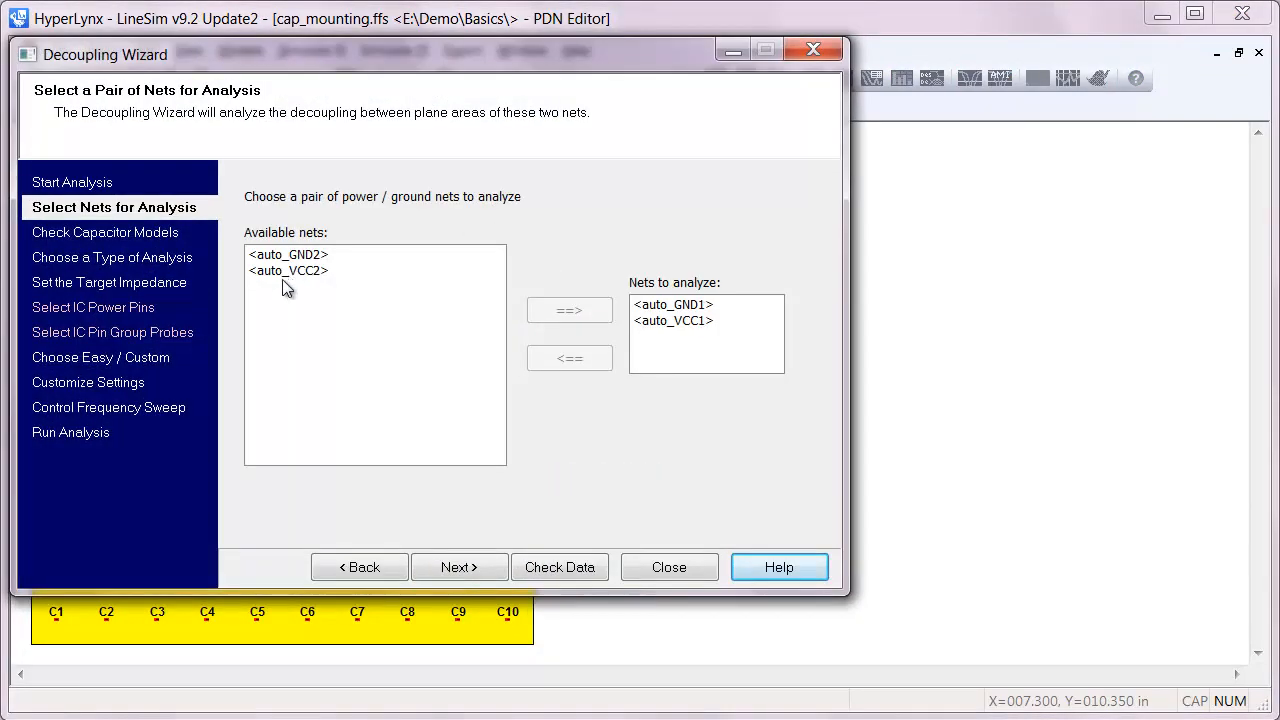
{"action": "left_click", "coordinate": [118, 311]}
{"action": "left_click", "coordinate": [272, 272]}
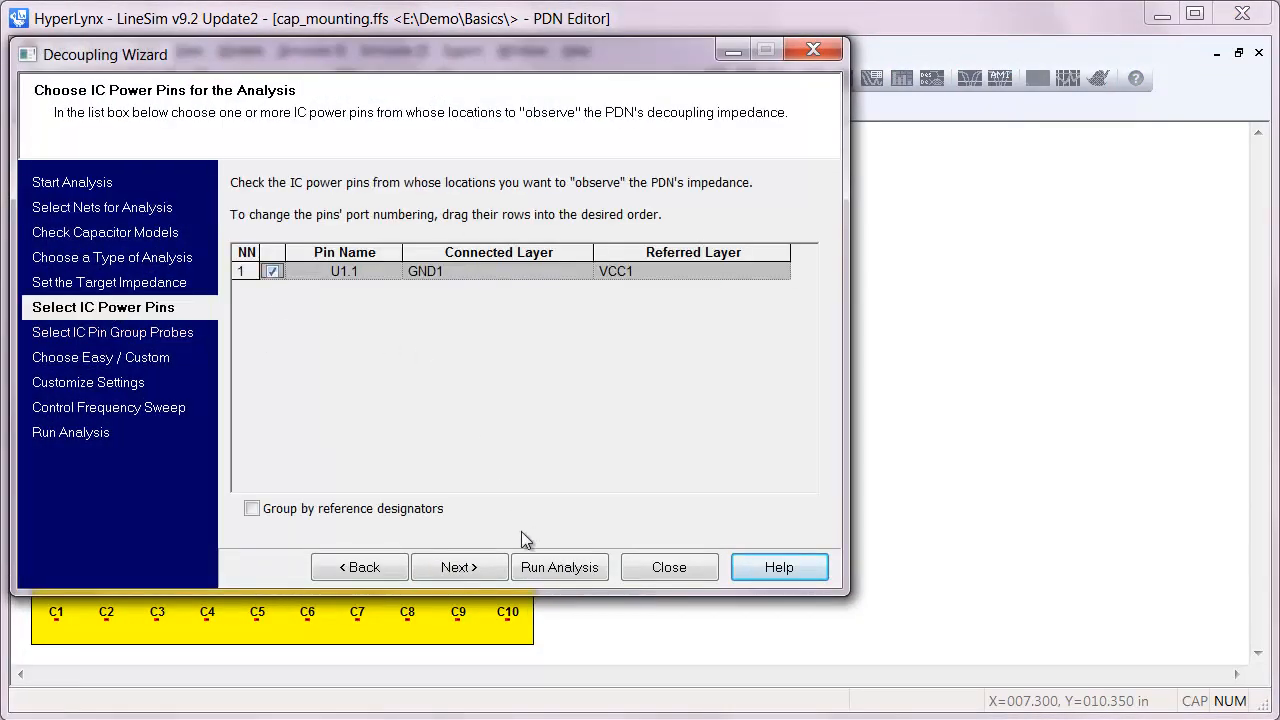
{"action": "left_click", "coordinate": [557, 565]}
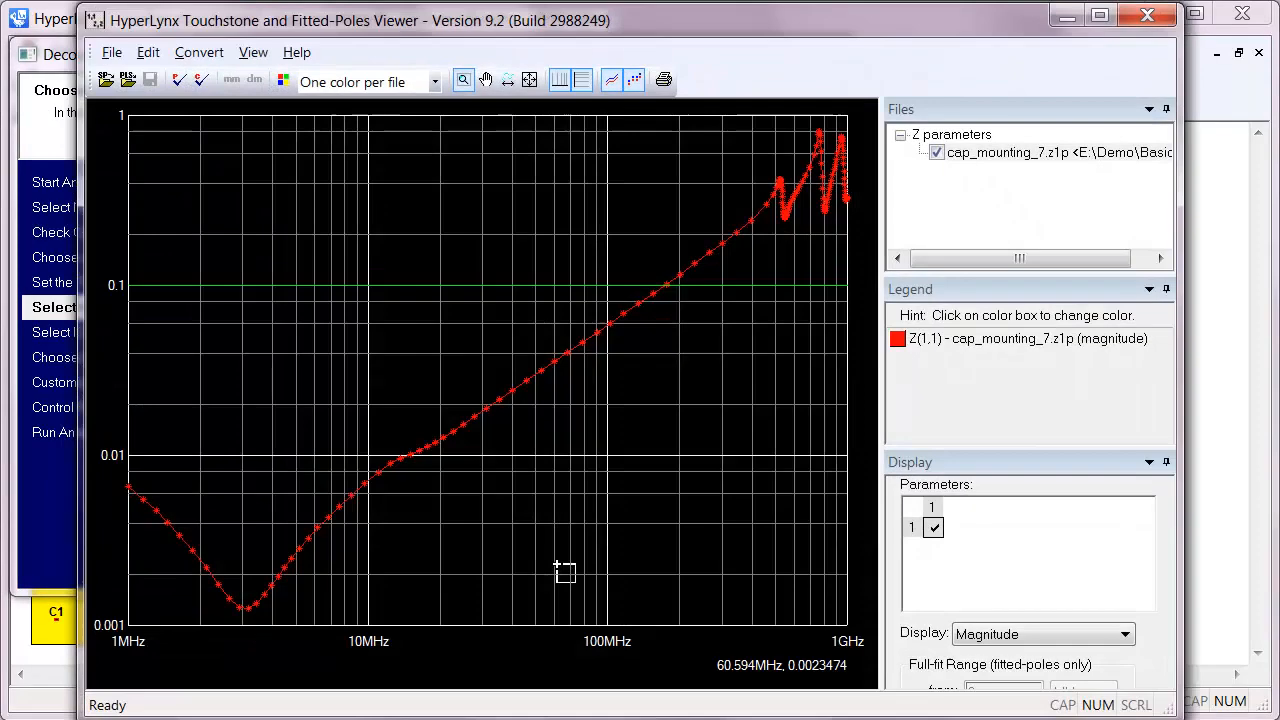
Step: Add cap_mounting_5.z1p and cap_mounting_6.z1p to the impedance plot for comparison, then minimize the viewer and close the Decoupling Wizard
{"action": "left_click", "coordinate": [112, 52]}
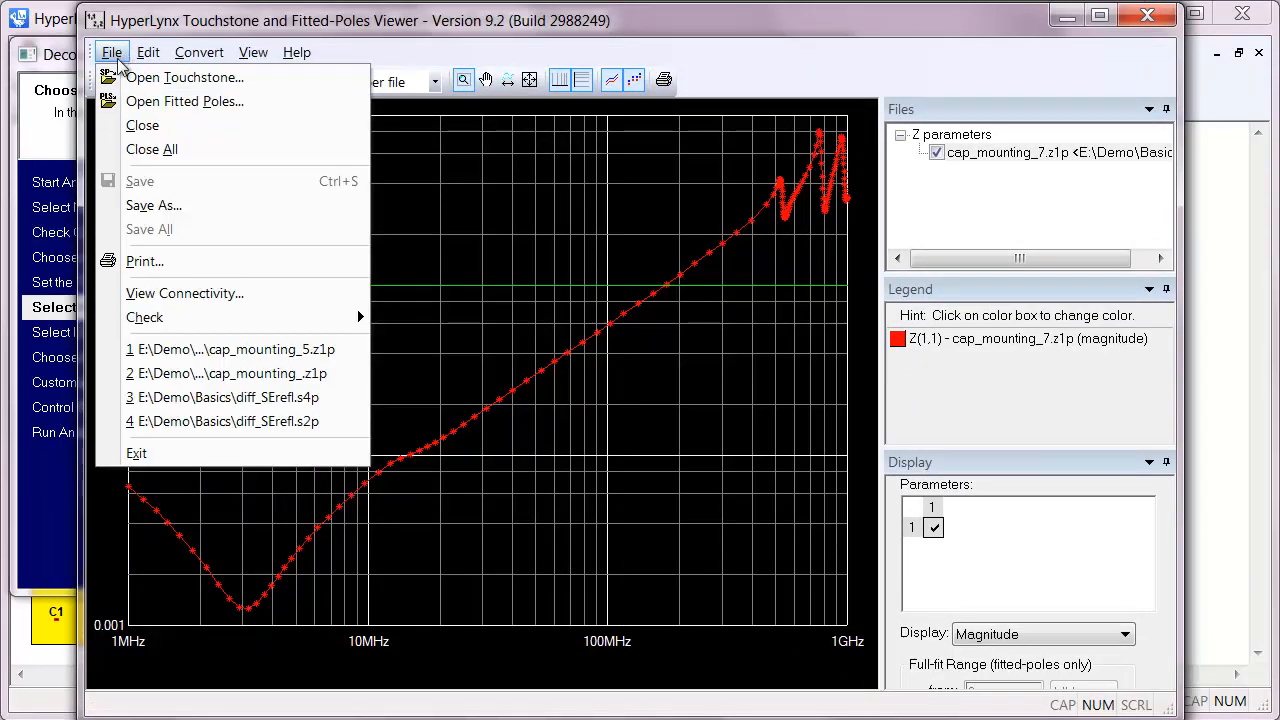
{"action": "left_click", "coordinate": [150, 80]}
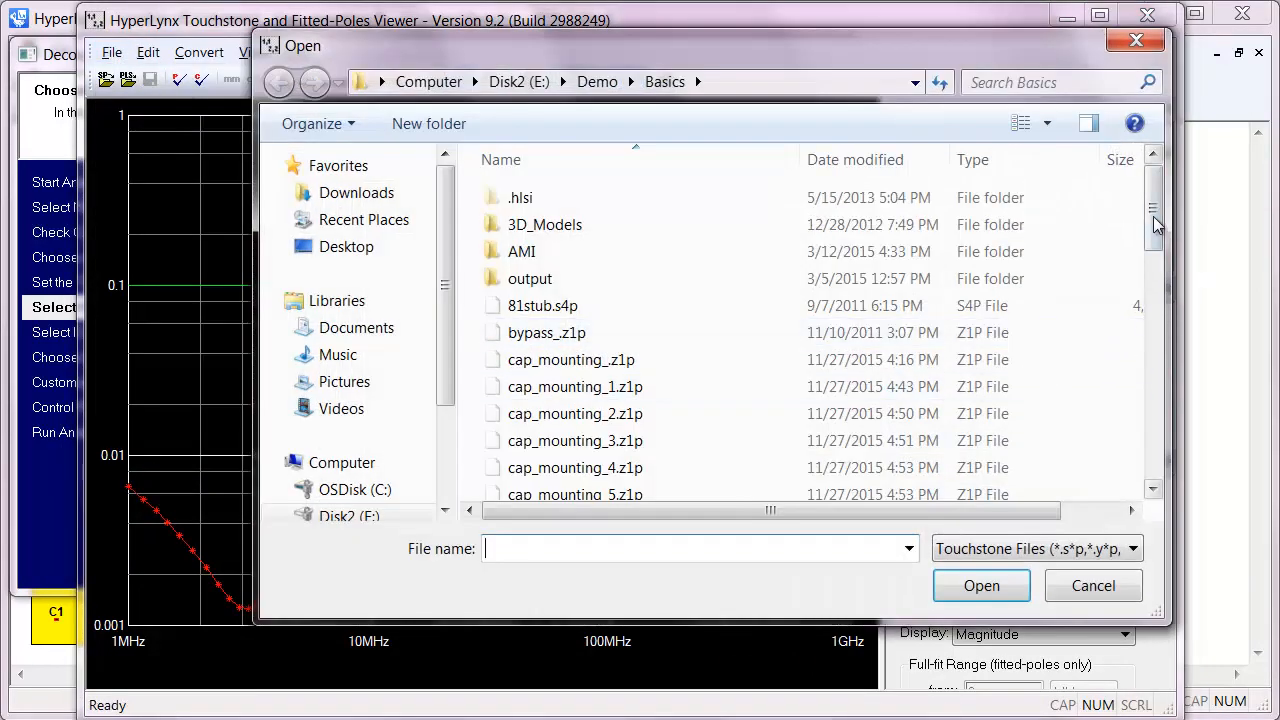
{"action": "scroll", "coordinate": [1137, 265], "scroll_direction": "down", "scroll_amount": 2}
{"action": "left_click", "coordinate": [562, 328]}
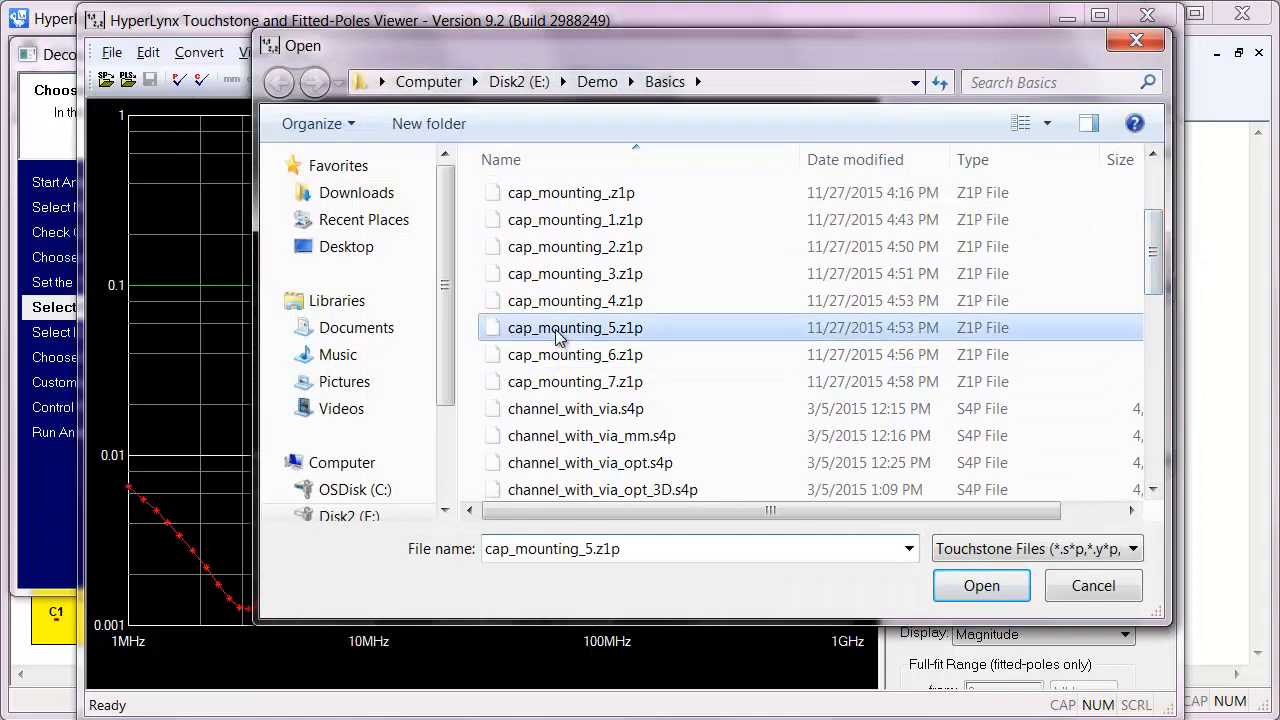
{"action": "left_click", "coordinate": [563, 356], "text": "ctrl"}
{"action": "left_click", "coordinate": [988, 594]}
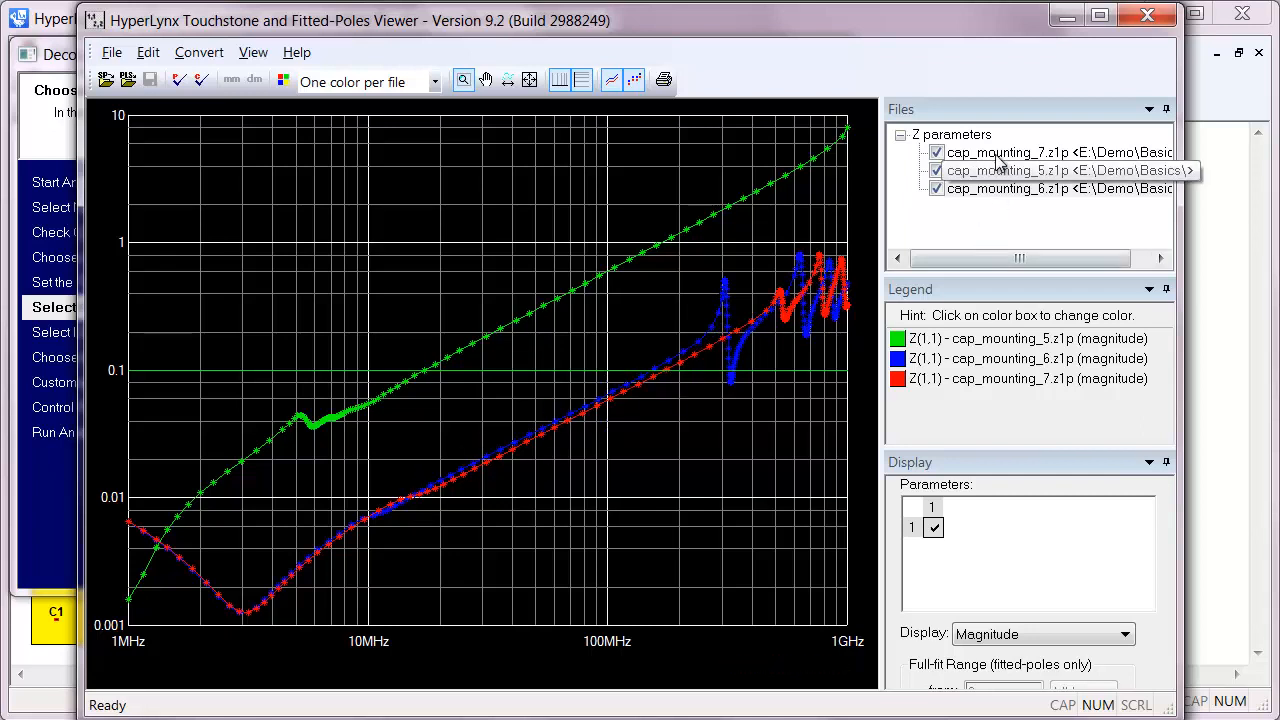
{"action": "left_click", "coordinate": [1066, 22]}
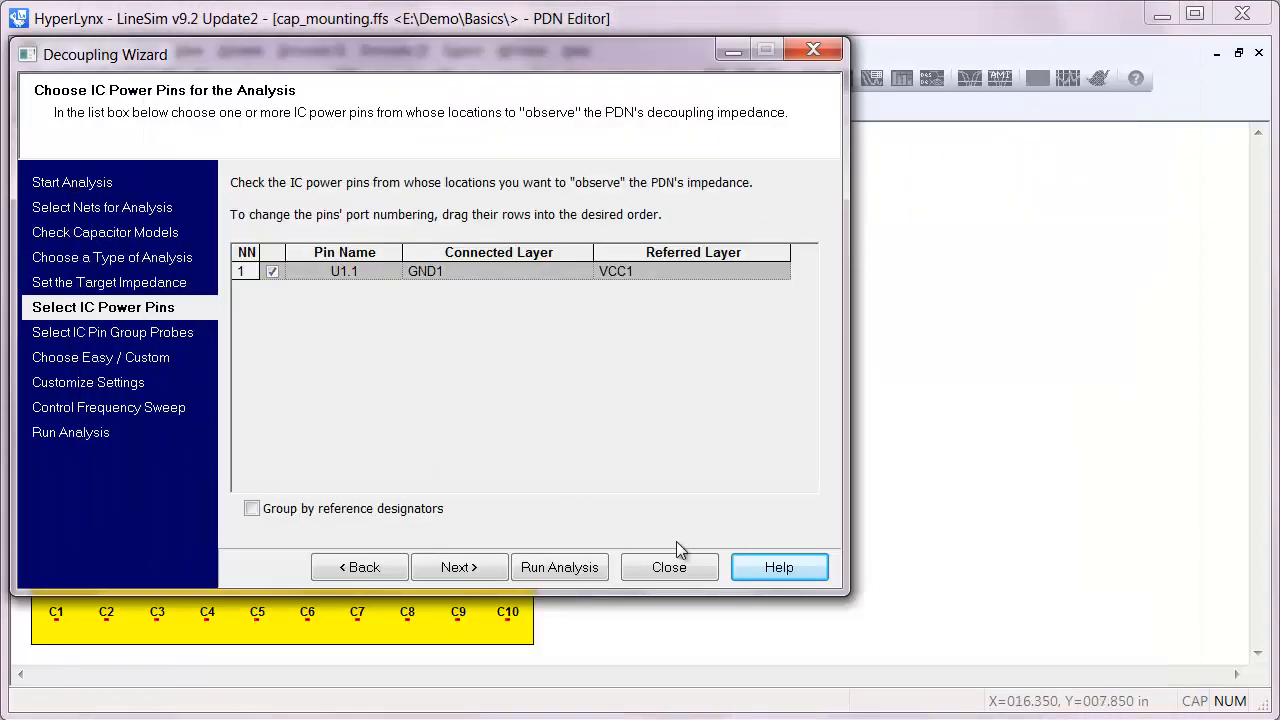
{"action": "left_click", "coordinate": [679, 575]}
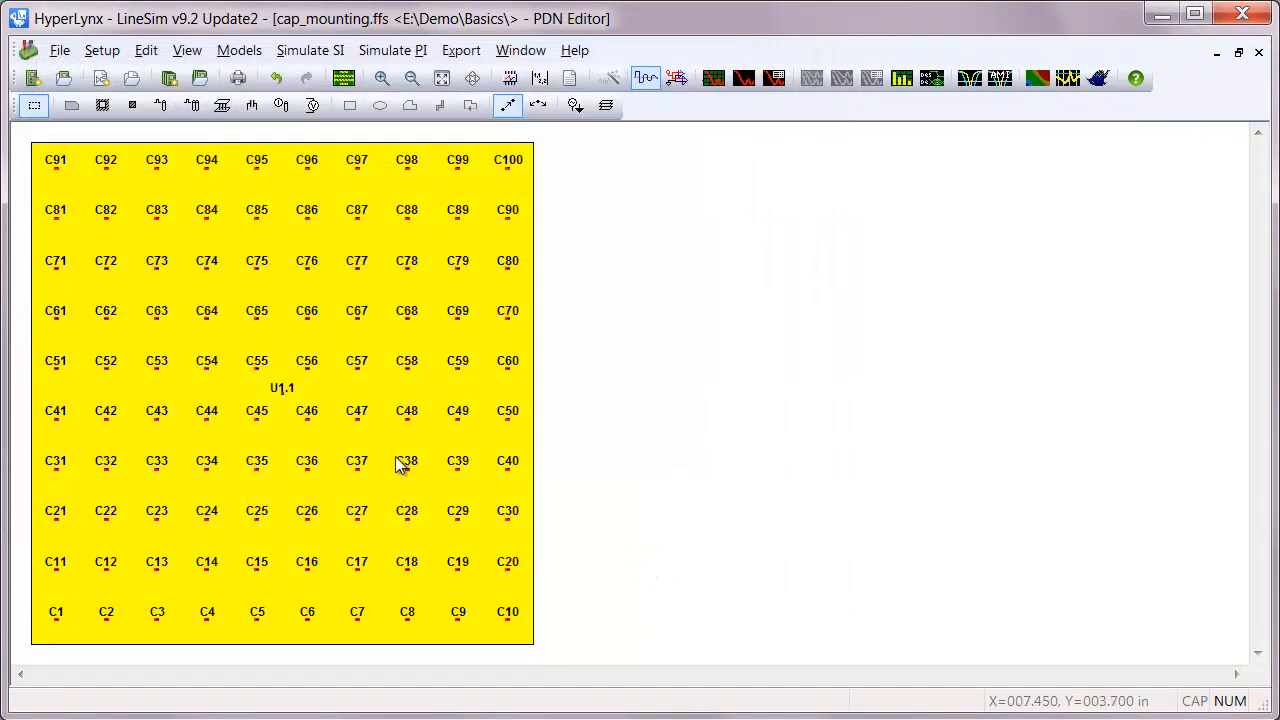
Step: Connect the capacitor group's pin 1 via to multiple layers, GND1 and GND2
{"action": "mouse_move", "coordinate": [310, 416]}
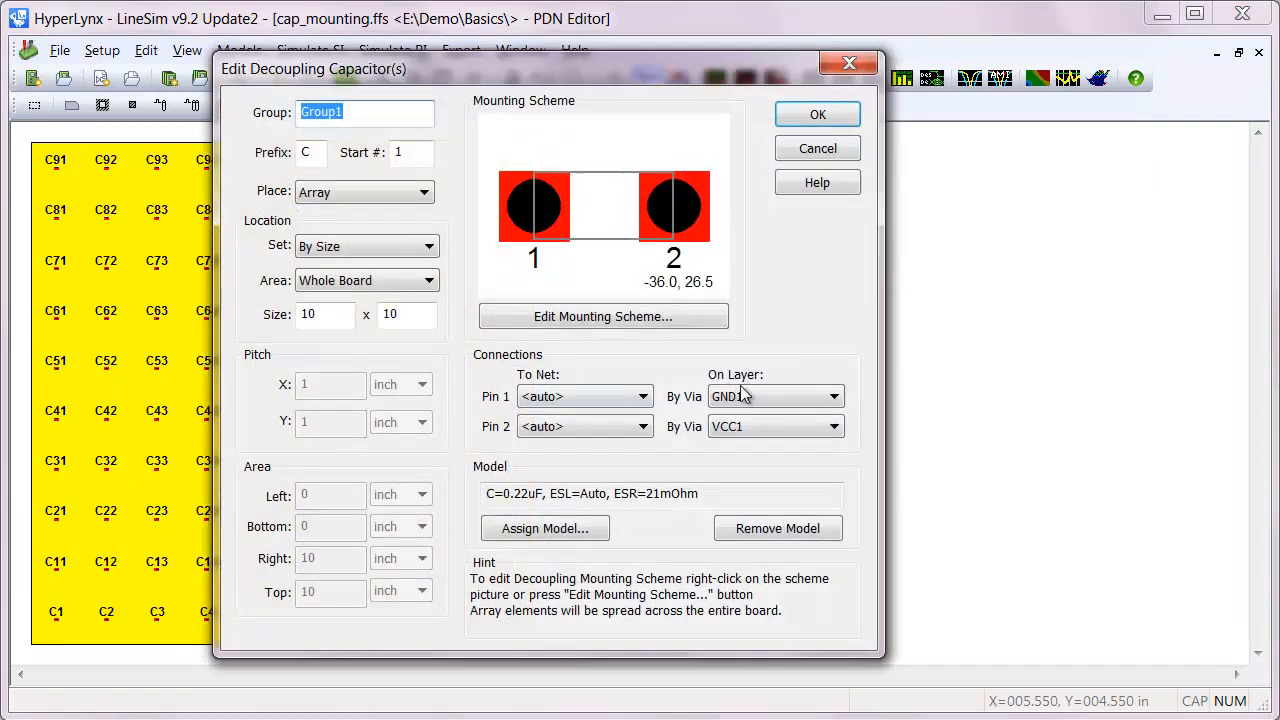
{"action": "left_click", "coordinate": [800, 397]}
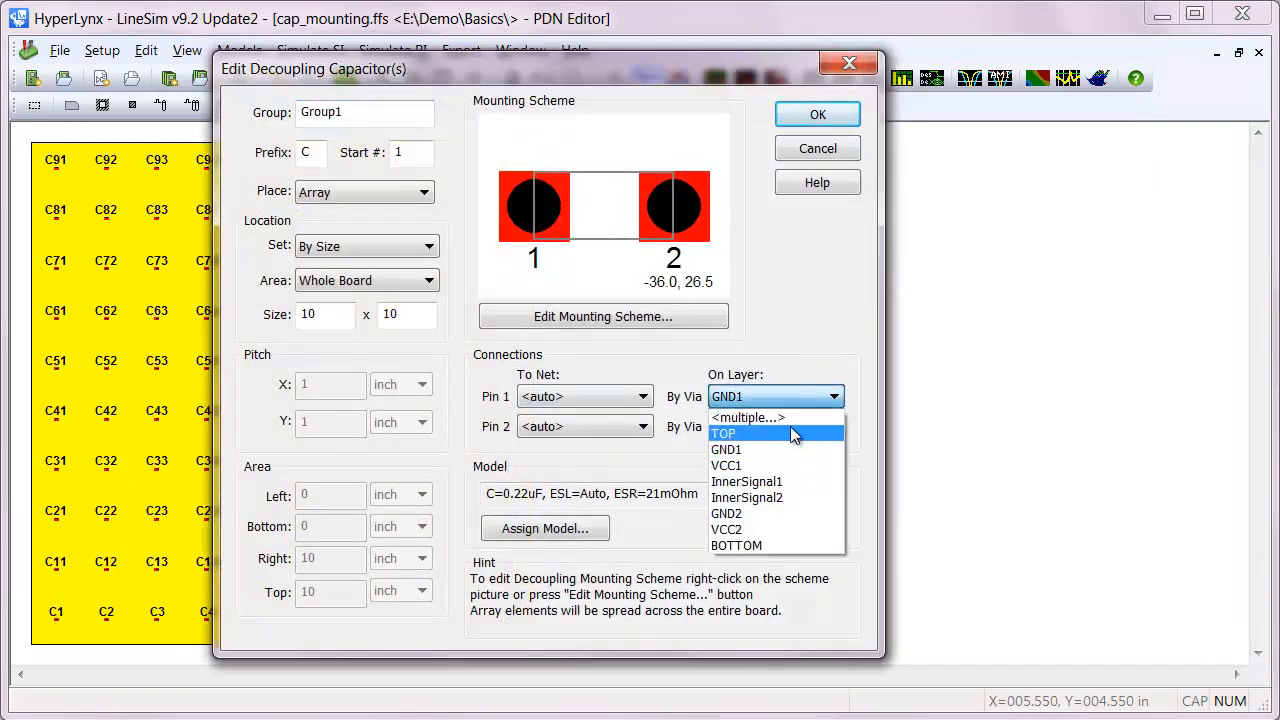
{"action": "left_click", "coordinate": [793, 417]}
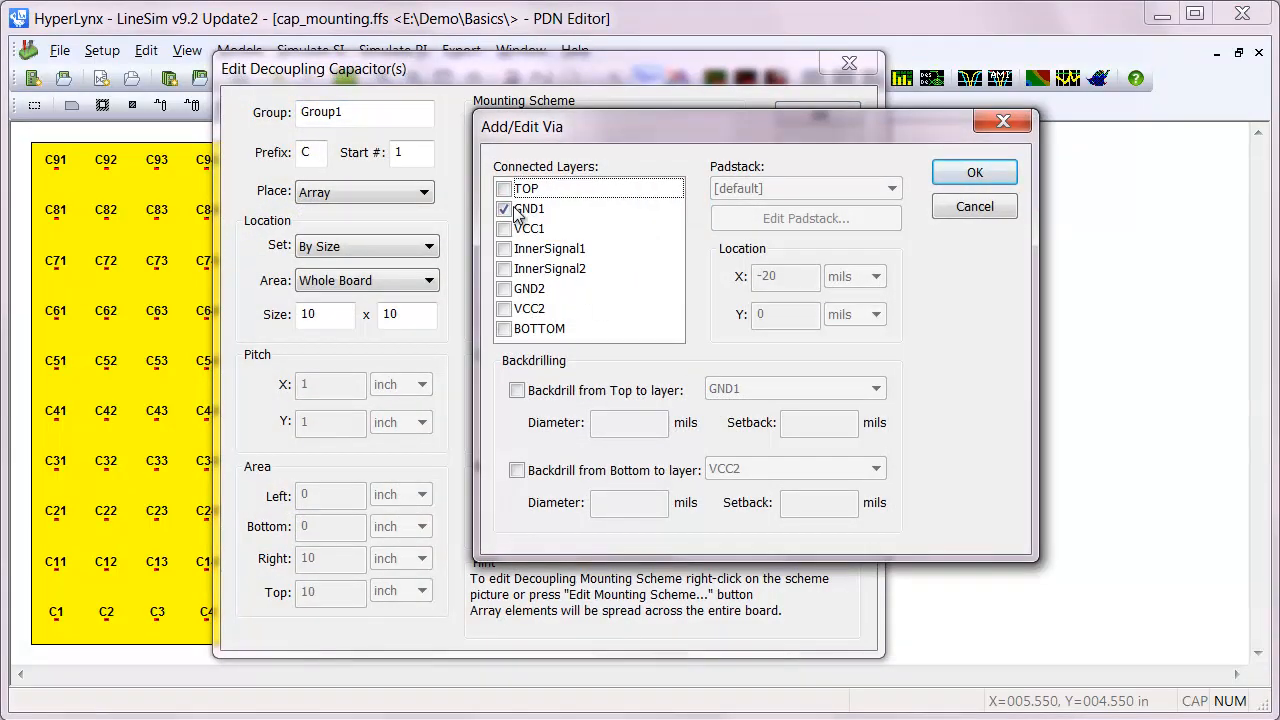
{"action": "left_click", "coordinate": [505, 289]}
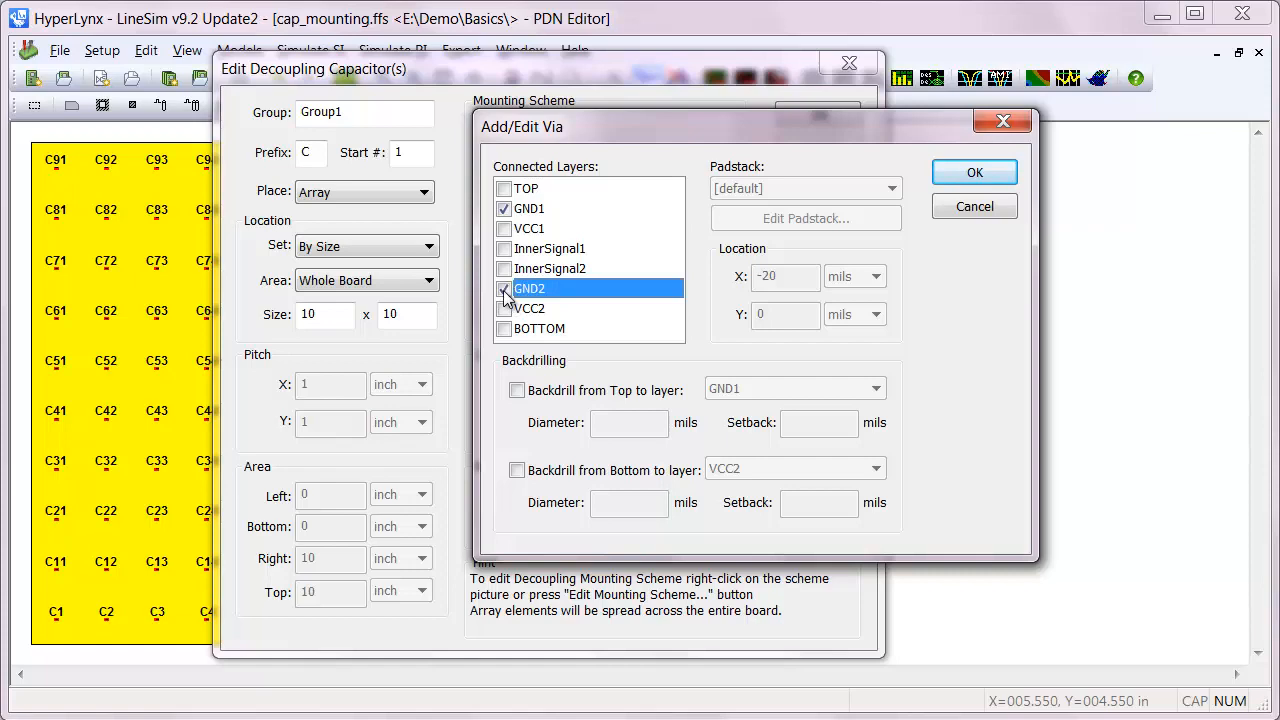
{"action": "left_click", "coordinate": [972, 174]}
Step: Connect the capacitor group's pin 2 via to both VCC1 and VCC2, and accept the capacitor changes
{"action": "left_click", "coordinate": [788, 427]}
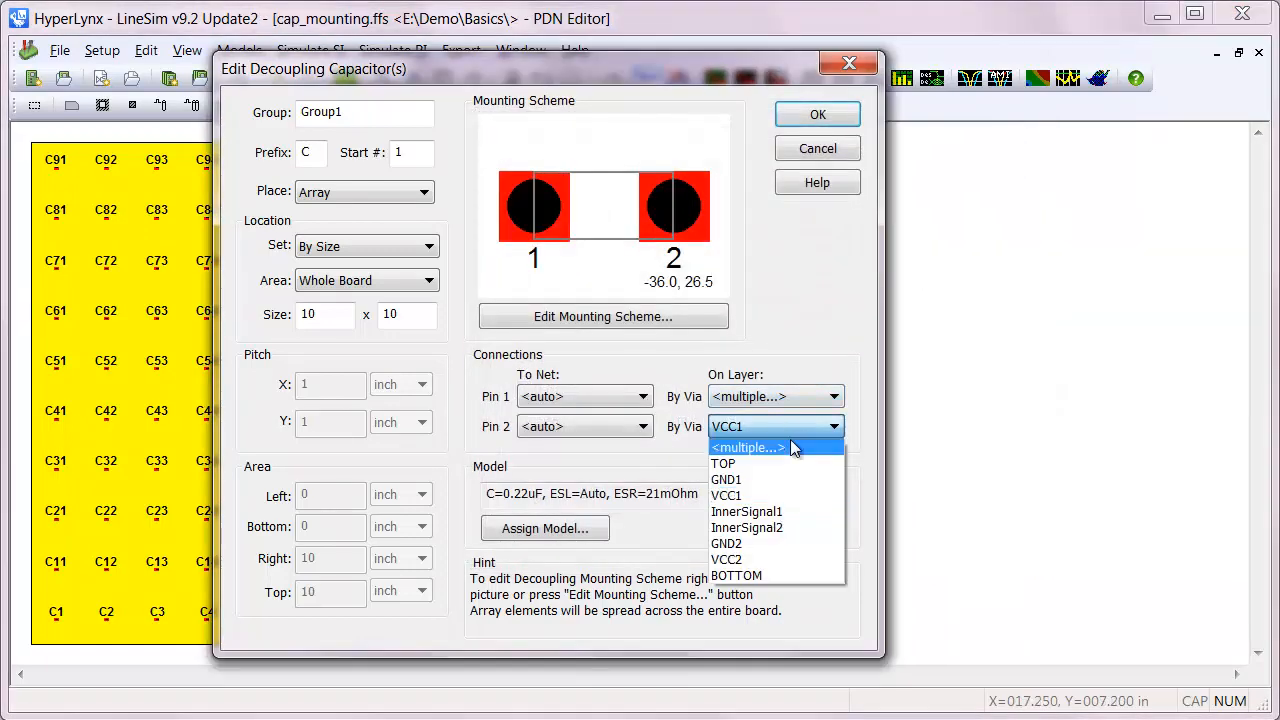
{"action": "left_click", "coordinate": [780, 446]}
{"action": "left_click", "coordinate": [505, 309]}
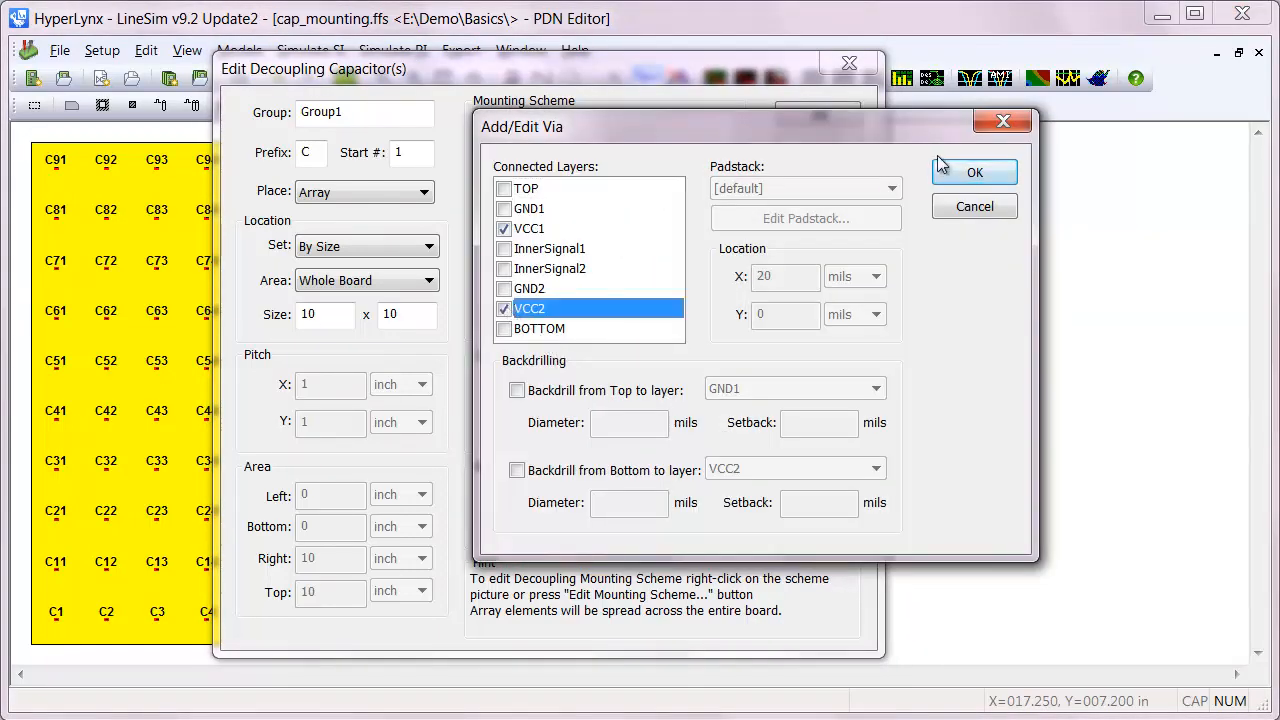
{"action": "left_click", "coordinate": [968, 172]}
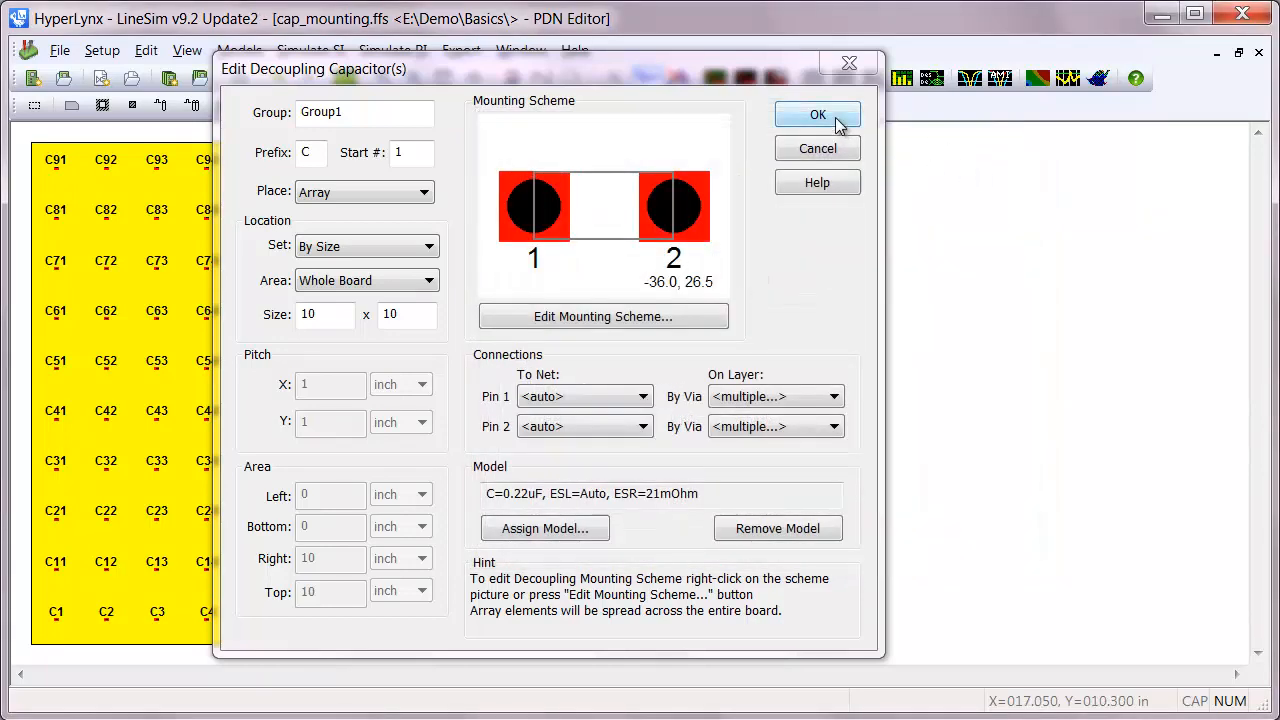
{"action": "left_click", "coordinate": [838, 120]}
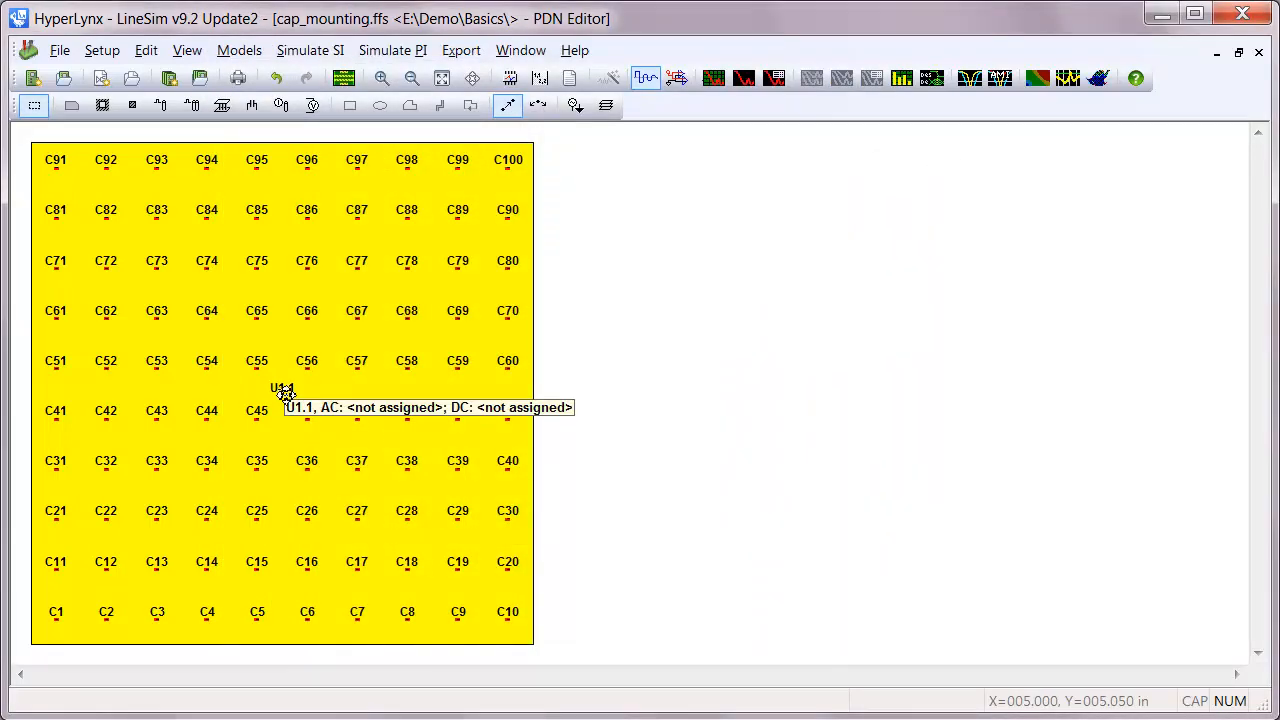
Step: Add GND2 as a connected layer and VCC2 as a reference layer for U1's power pin, and accept
{"action": "double_click", "coordinate": [283, 392]}
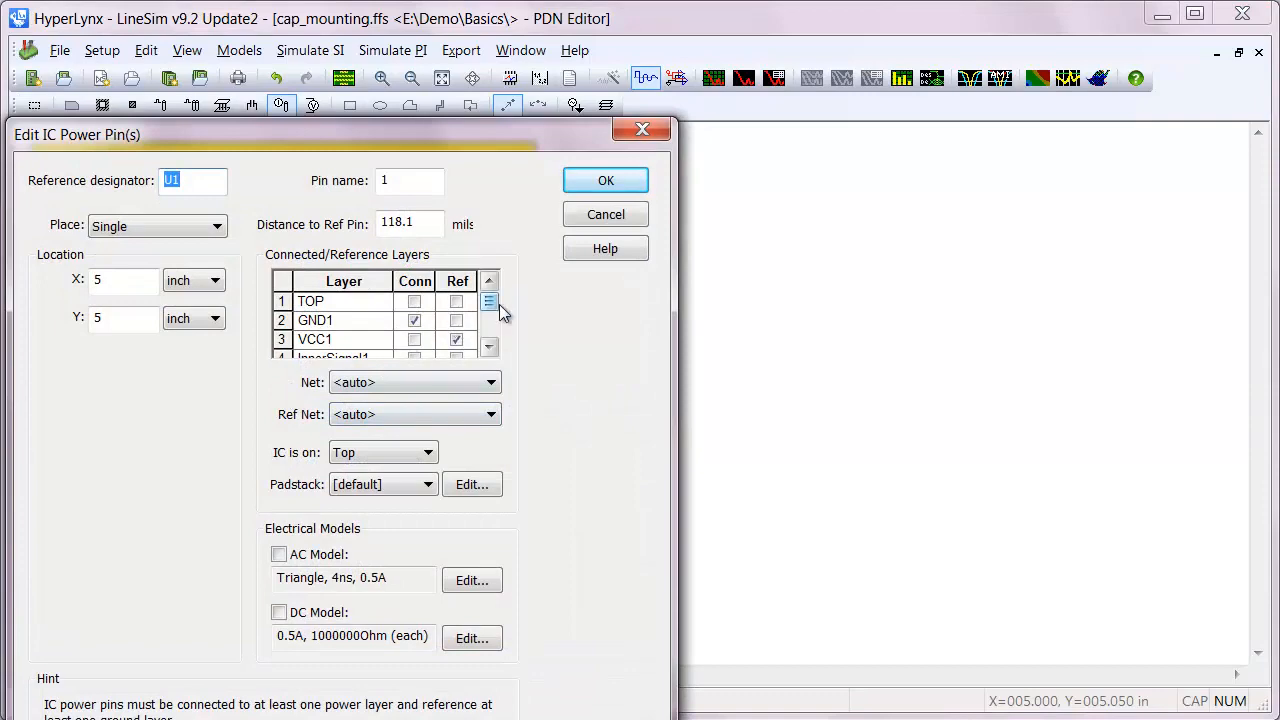
{"action": "scroll", "coordinate": [495, 310], "scroll_direction": "down", "scroll_amount": 5}
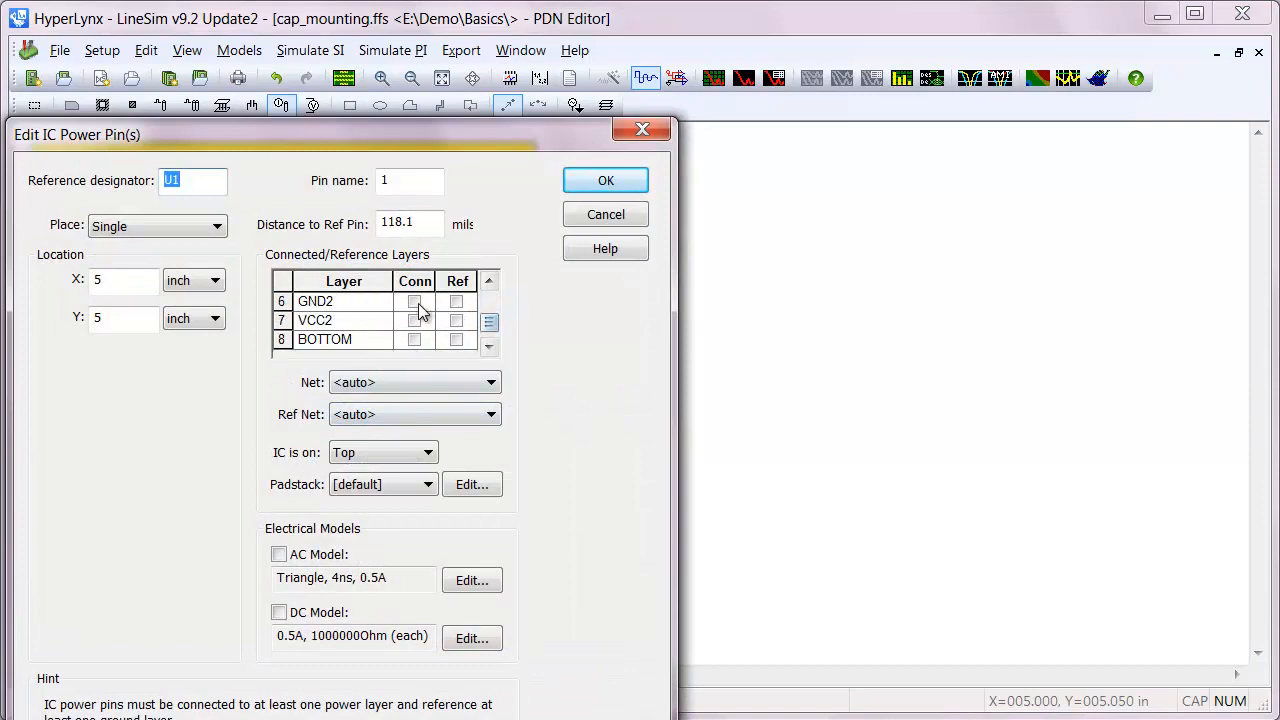
{"action": "left_click", "coordinate": [414, 301]}
{"action": "left_click", "coordinate": [456, 320]}
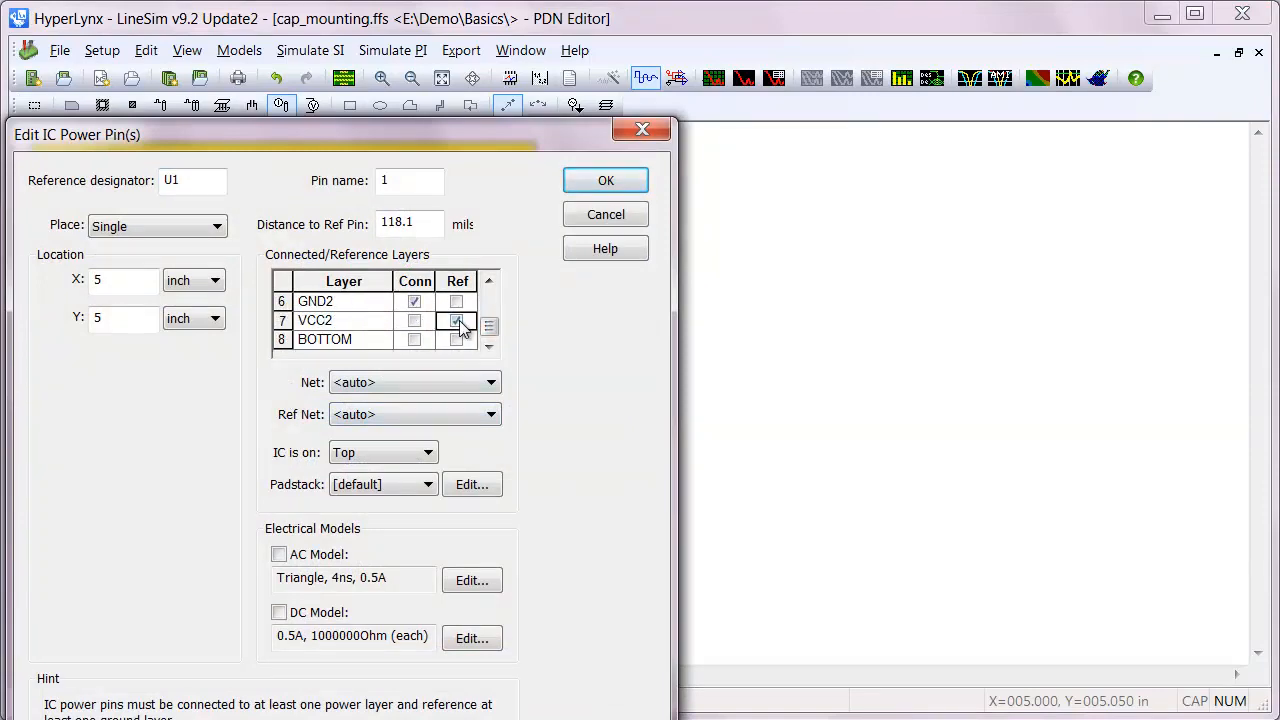
{"action": "left_click", "coordinate": [606, 181]}
Step: Run a decoupling analysis on nets <auto_GND1_GND2> and <auto_VCC1_VCC2> observed from U1.1, then minimize the plot and close the wizard
{"action": "left_click", "coordinate": [392, 50]}
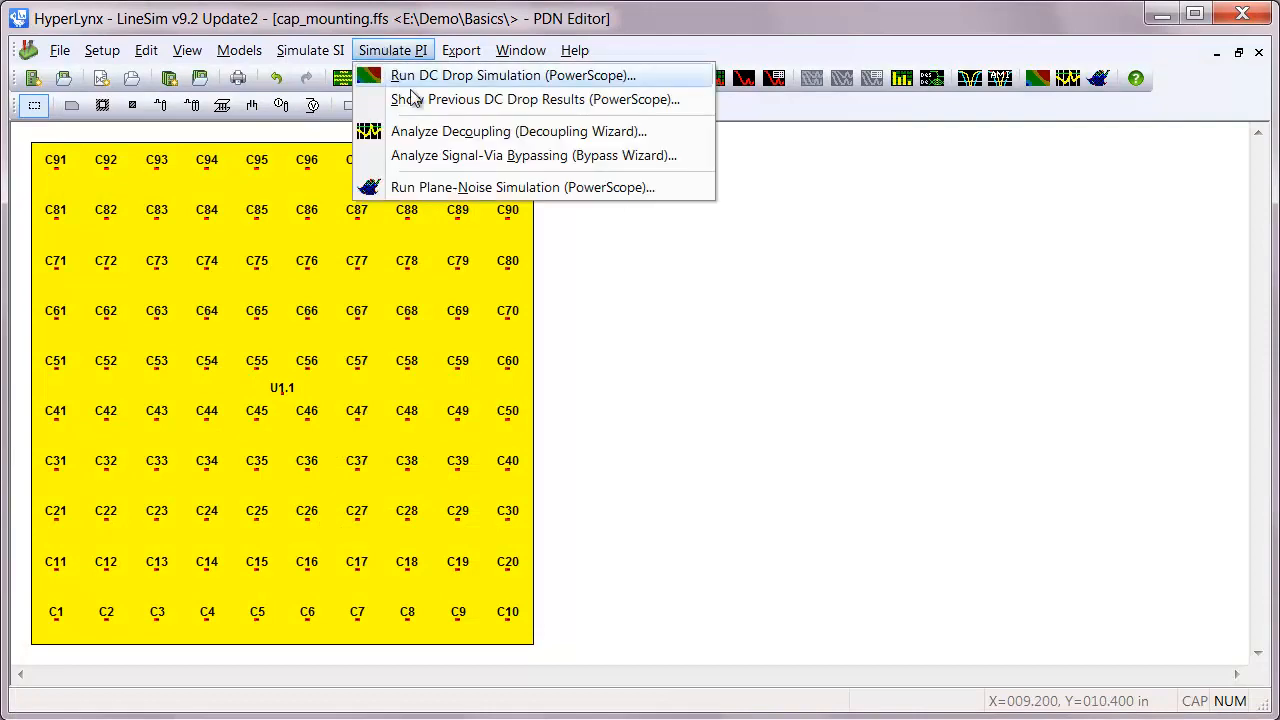
{"action": "left_click", "coordinate": [441, 131]}
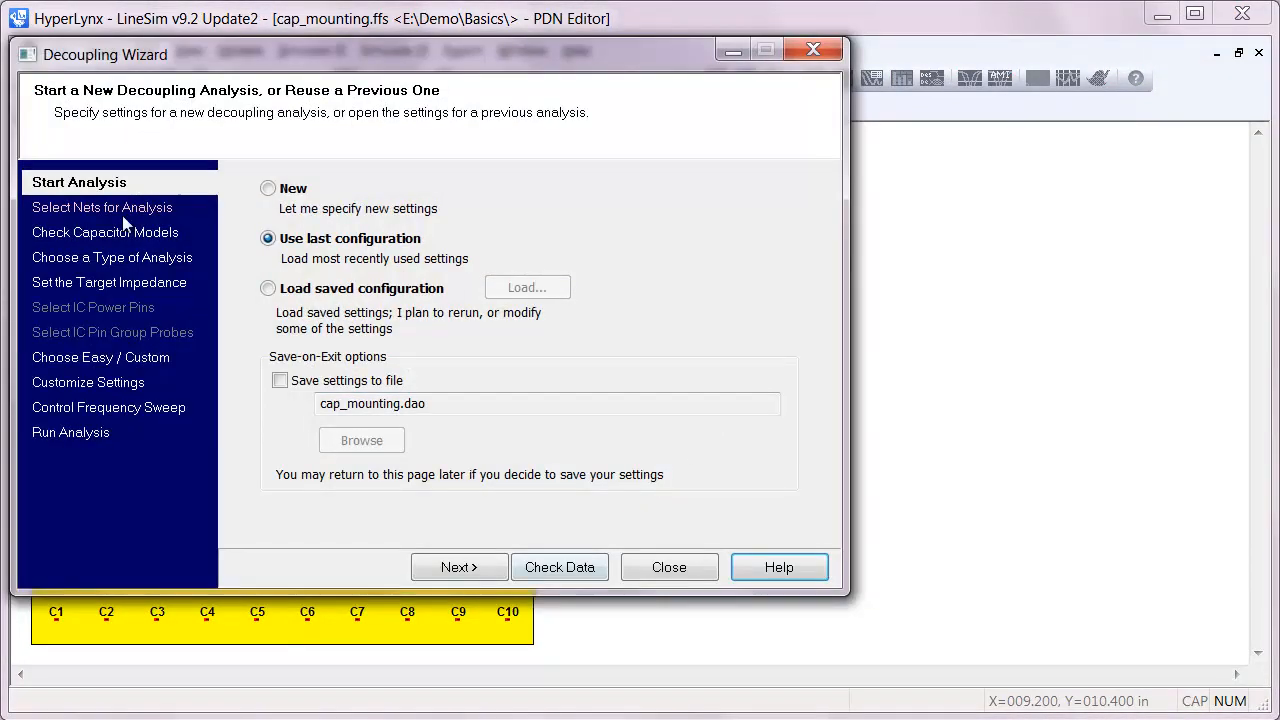
{"action": "left_click", "coordinate": [120, 207]}
{"action": "double_click", "coordinate": [305, 256]}
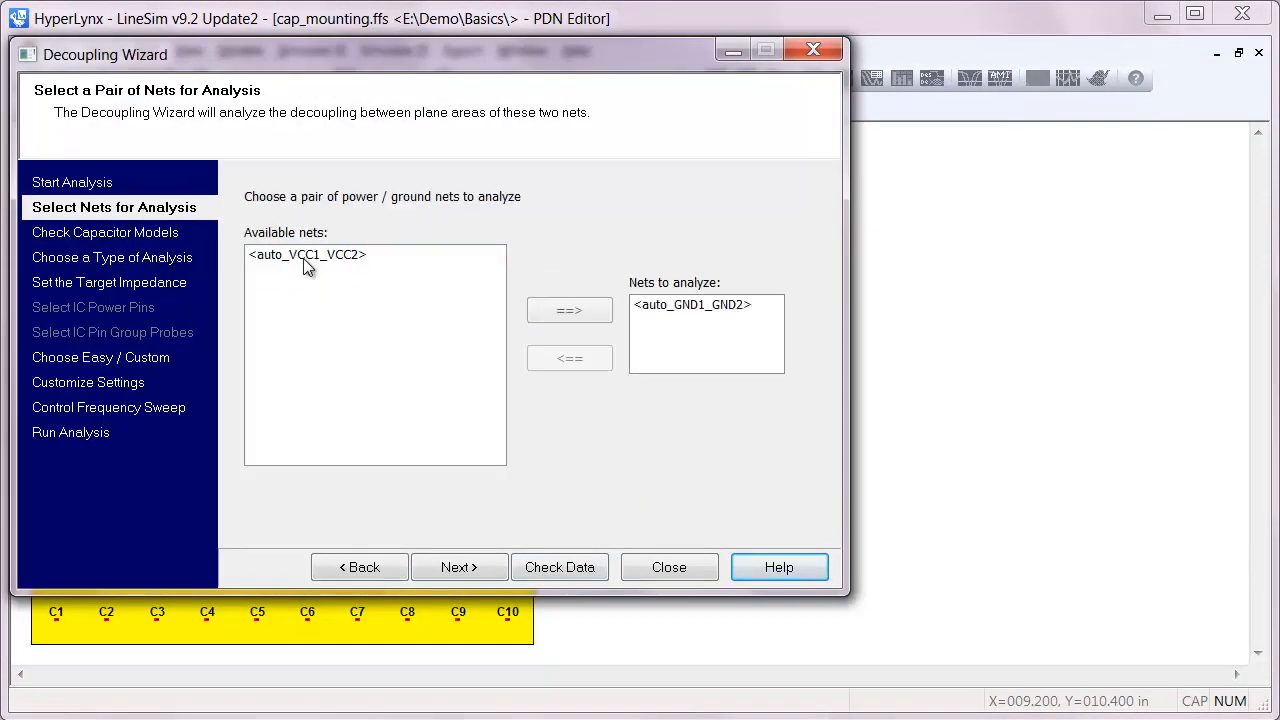
{"action": "double_click", "coordinate": [305, 256]}
{"action": "left_click", "coordinate": [105, 308]}
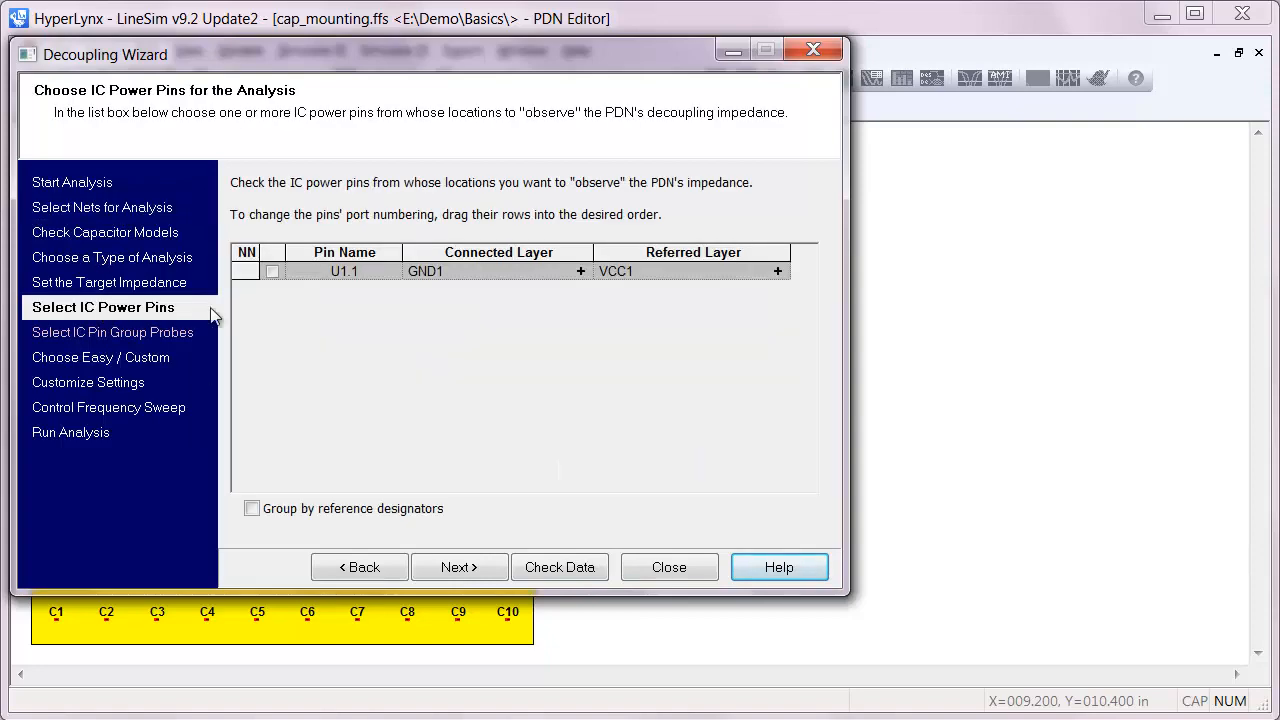
{"action": "left_click", "coordinate": [273, 272]}
{"action": "left_click", "coordinate": [576, 569]}
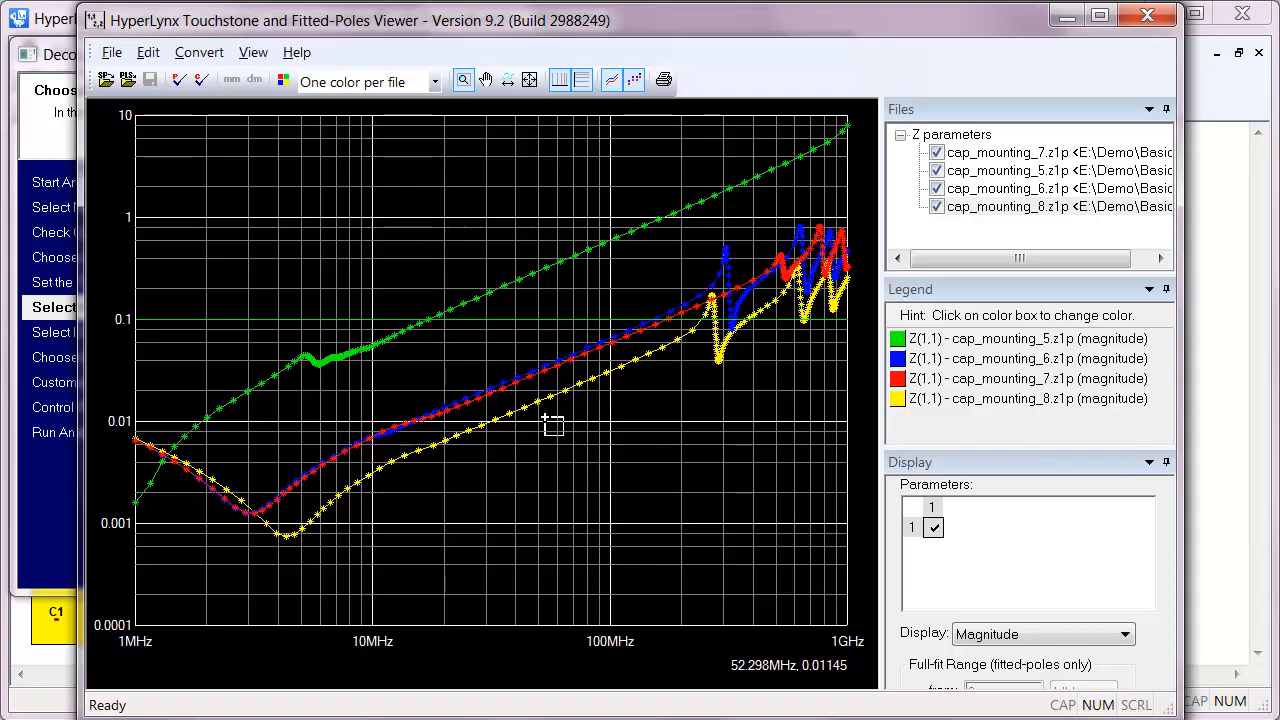
{"action": "left_click", "coordinate": [1066, 16]}
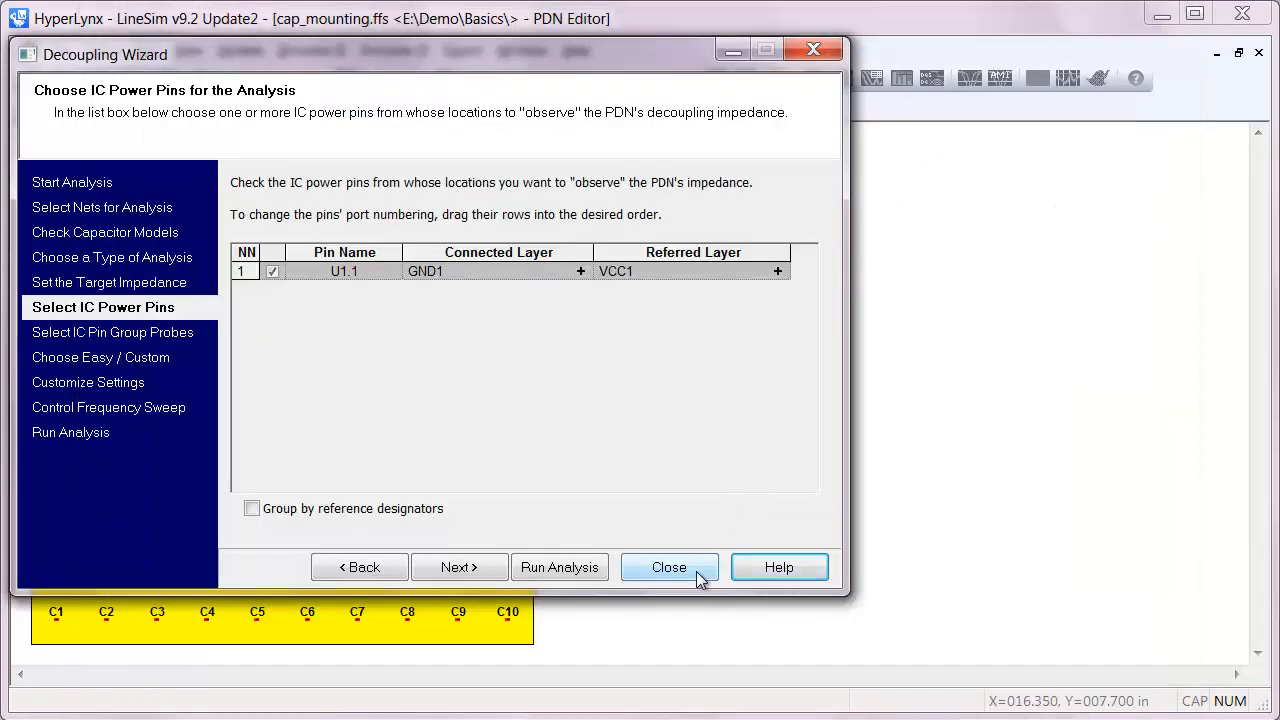
{"action": "left_click", "coordinate": [669, 567]}
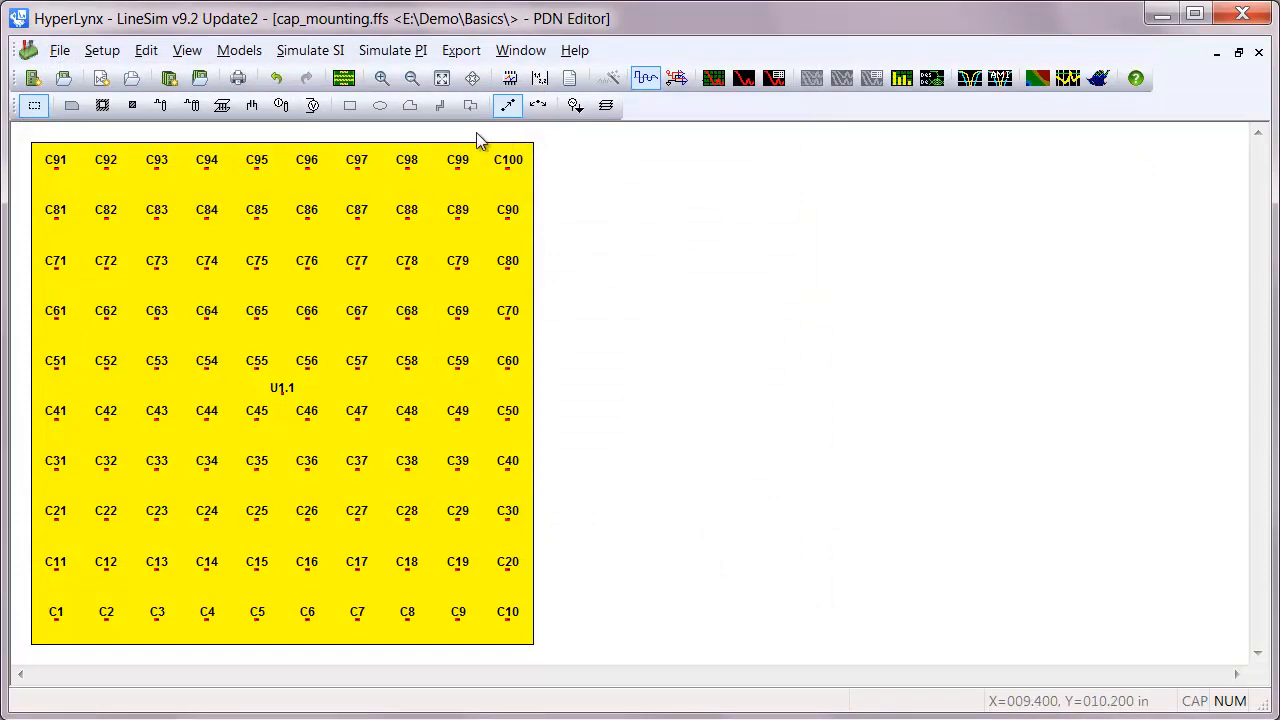
Step: In the stackup, set the substrate between GND1 and VCC1 to 0.3 mils thick with an Er of 16
{"action": "left_click", "coordinate": [345, 80]}
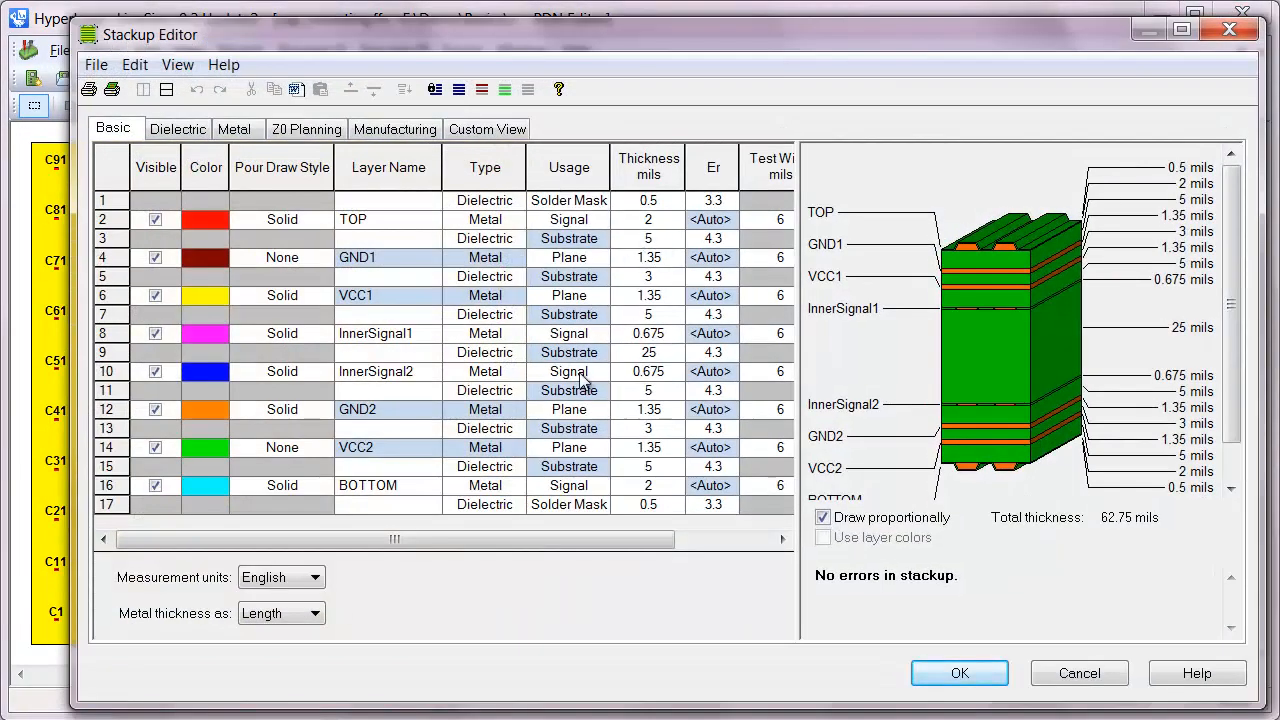
{"action": "left_click", "coordinate": [658, 277]}
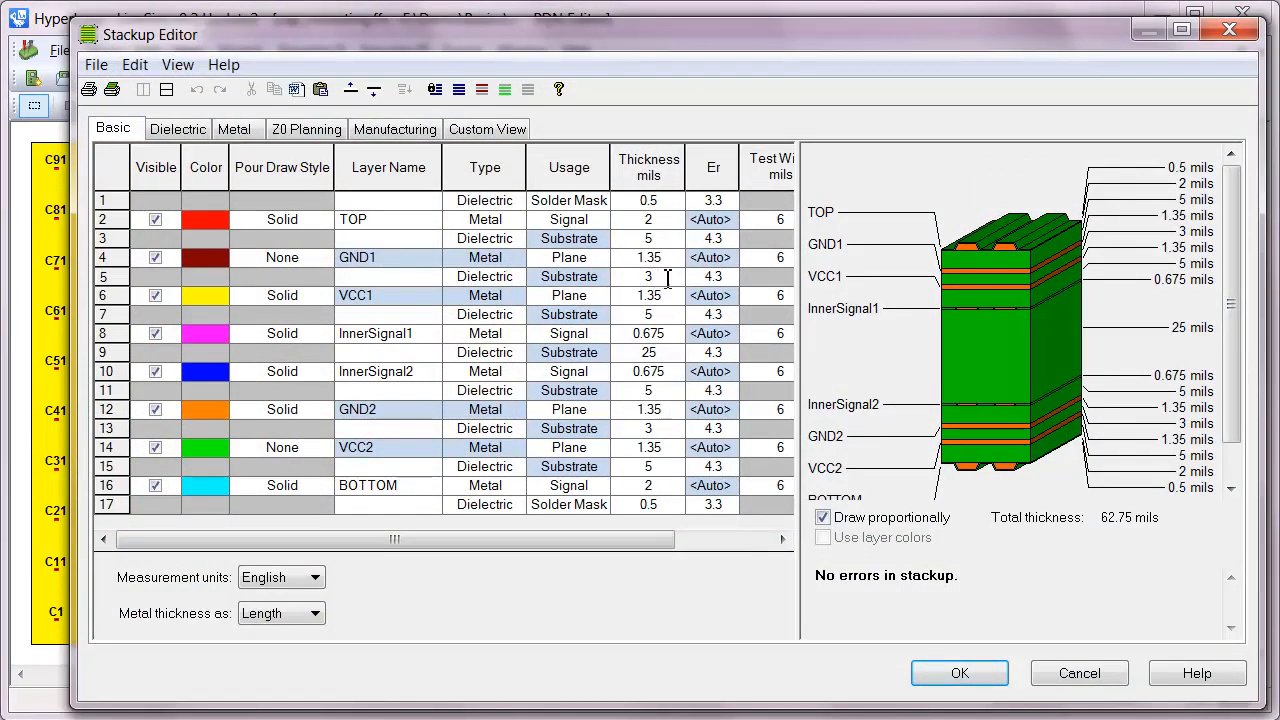
{"action": "double_click", "coordinate": [647, 277]}
{"action": "key", "text": "BackSpace"}
{"action": "type", "text": "0.3"}
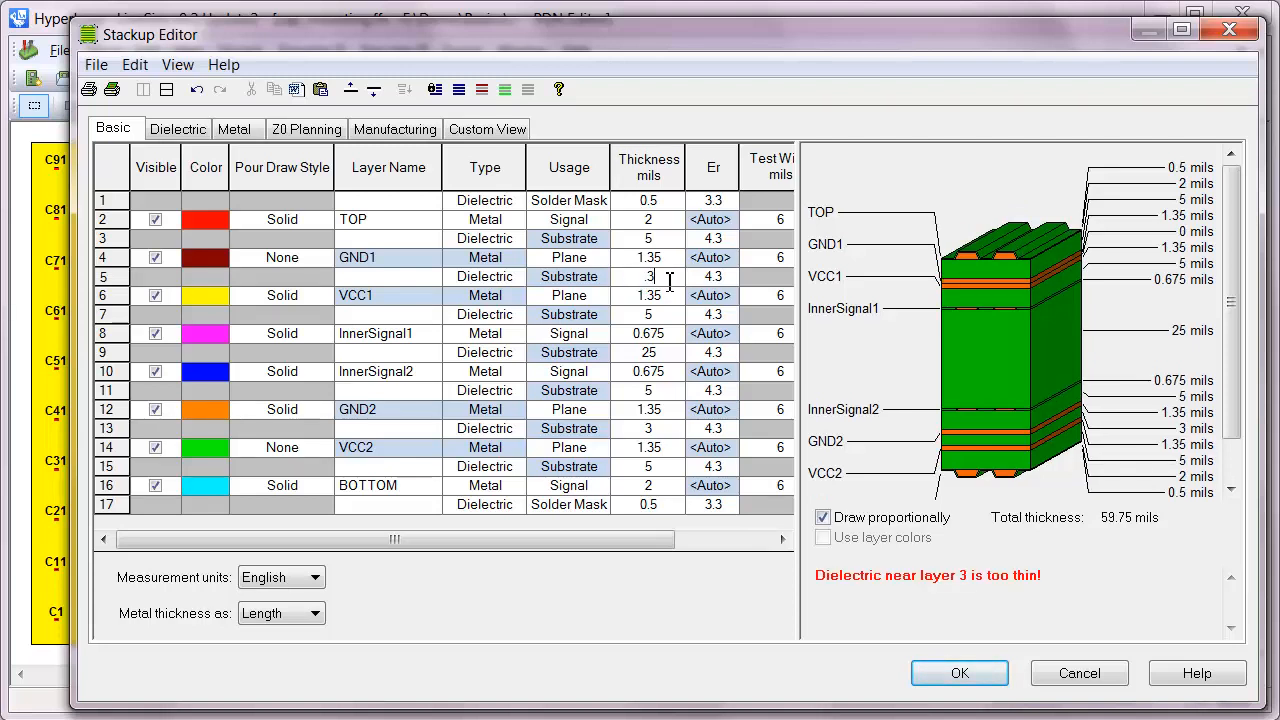
{"action": "double_click", "coordinate": [712, 276]}
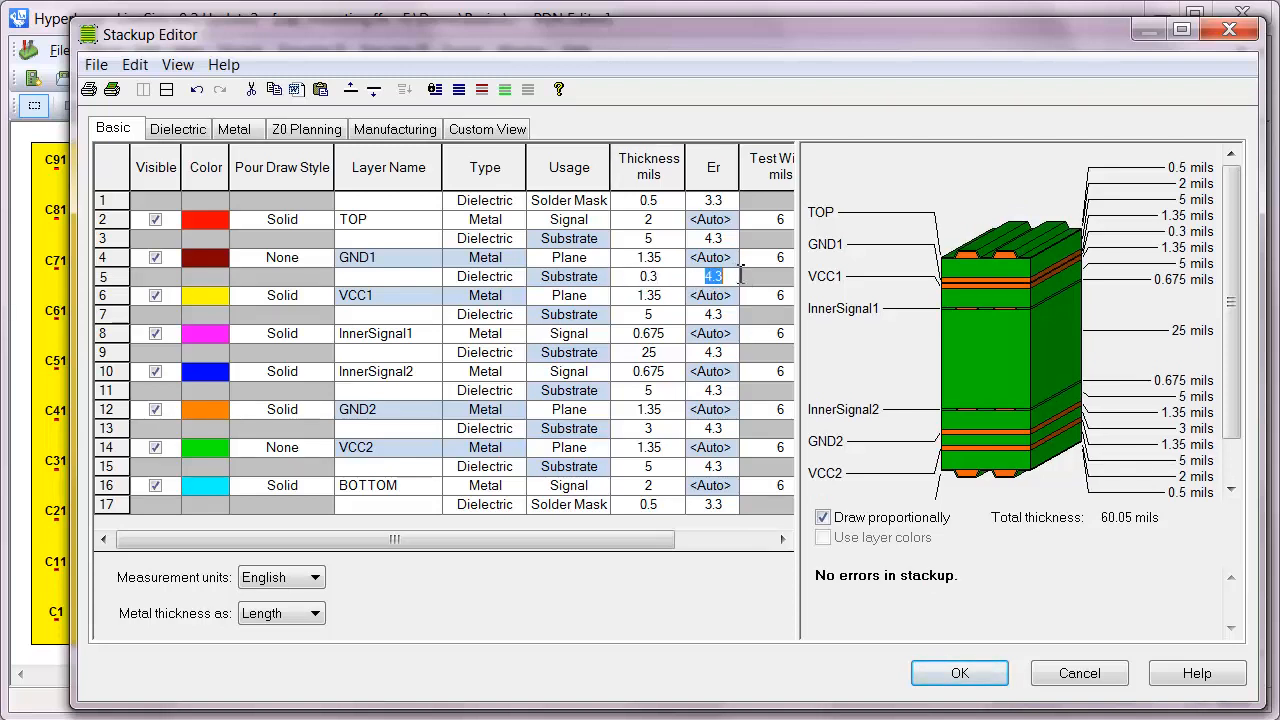
{"action": "type", "text": "16"}
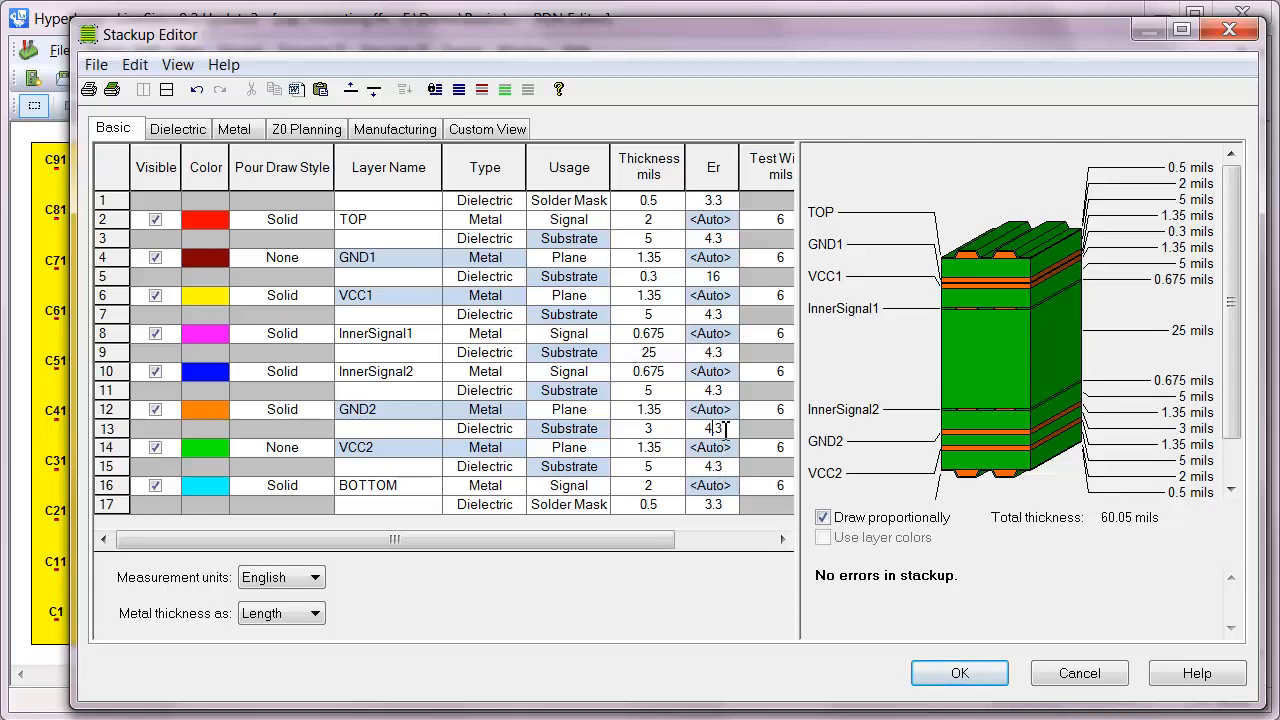
Step: Set the substrate between GND2 and VCC2 to an Er of 16 and a thickness of 0.3 mils
{"action": "double_click", "coordinate": [689, 431]}
{"action": "type", "text": "16"}
{"action": "double_click", "coordinate": [631, 430]}
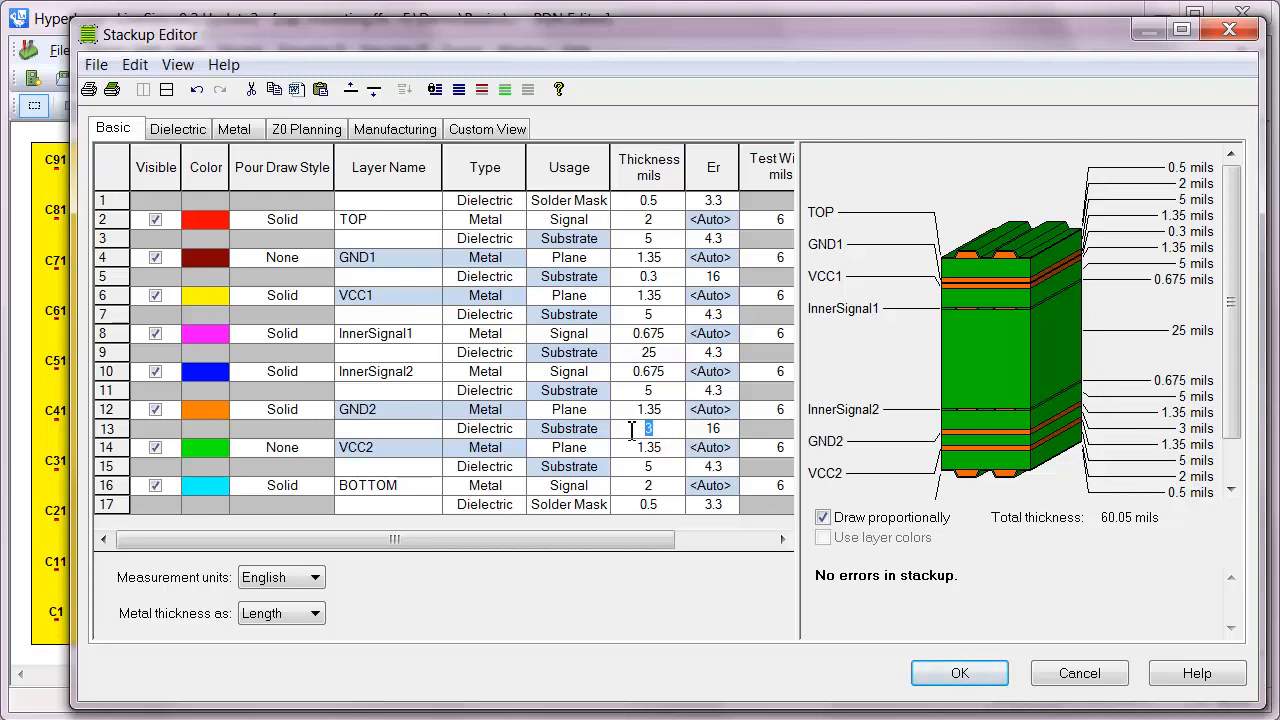
{"action": "type", "text": ".3"}
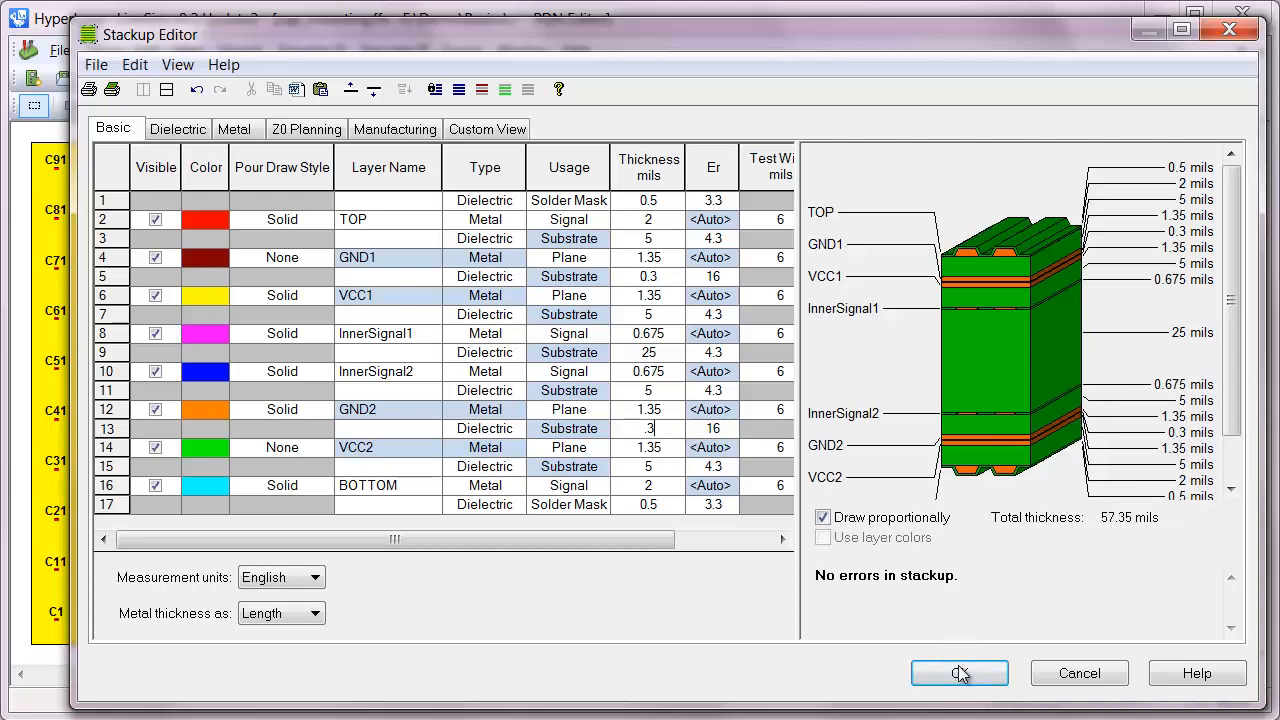
Step: Accept the stackup changes and run the decoupling analysis again, then minimize the impedance plot and close the wizard
{"action": "left_click", "coordinate": [960, 676]}
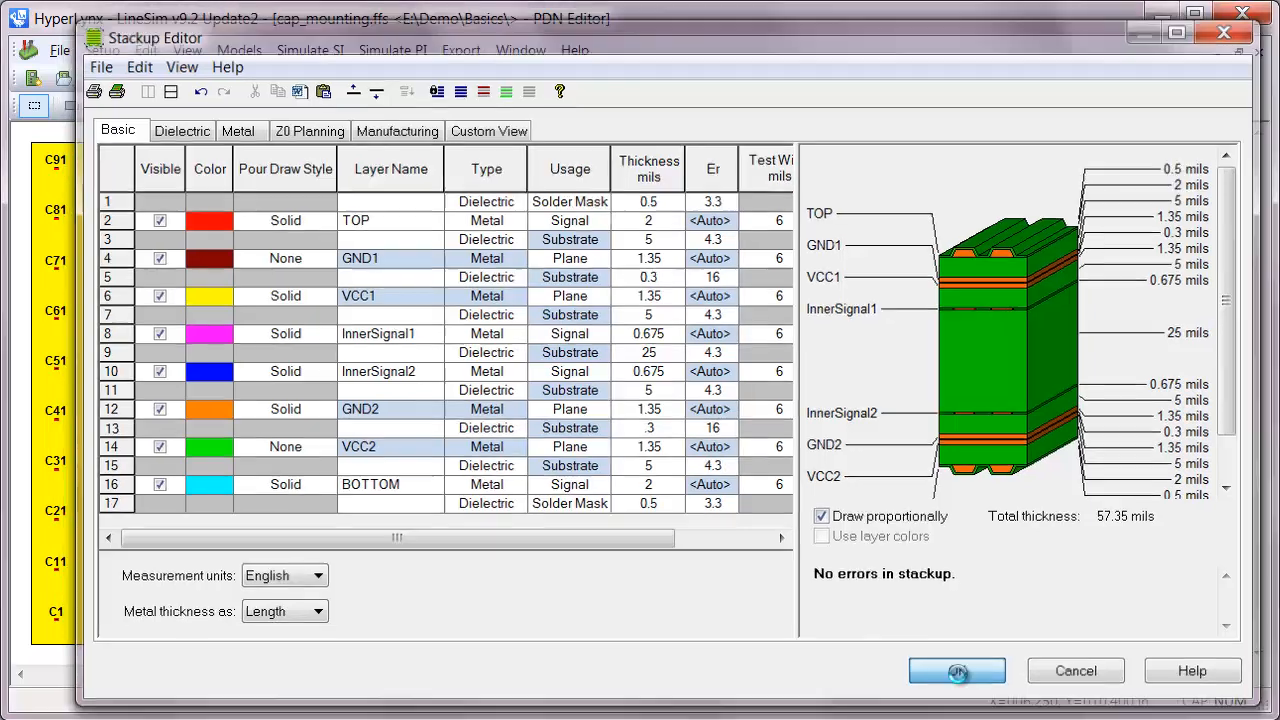
{"action": "left_click", "coordinate": [410, 49]}
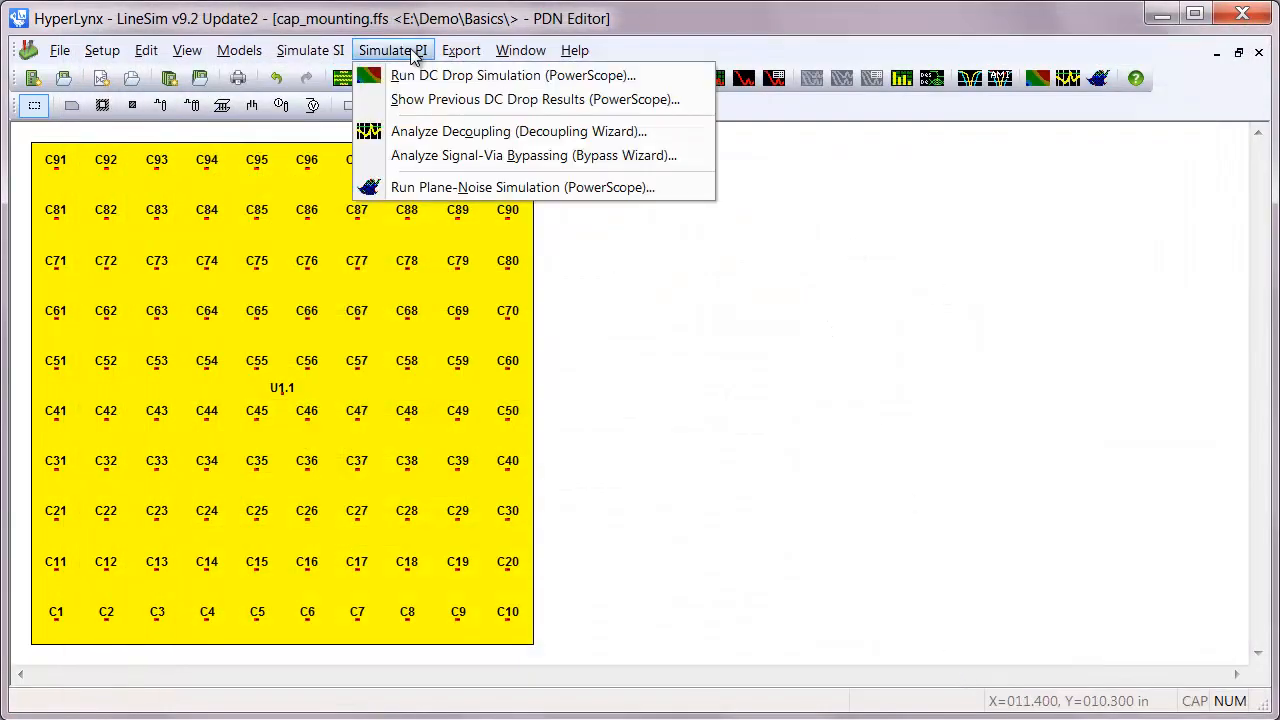
{"action": "left_click", "coordinate": [468, 131]}
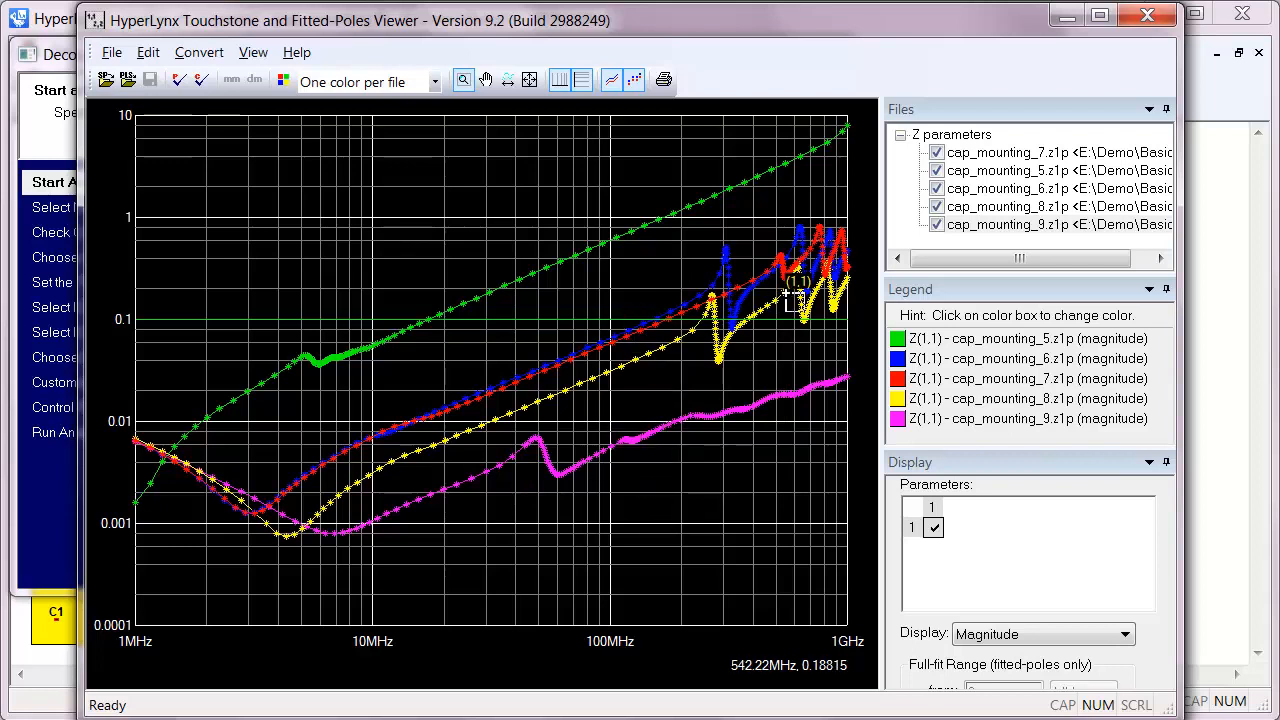
{"action": "left_click_drag", "start_coordinate": [629, 18], "coordinate": [699, 51]}
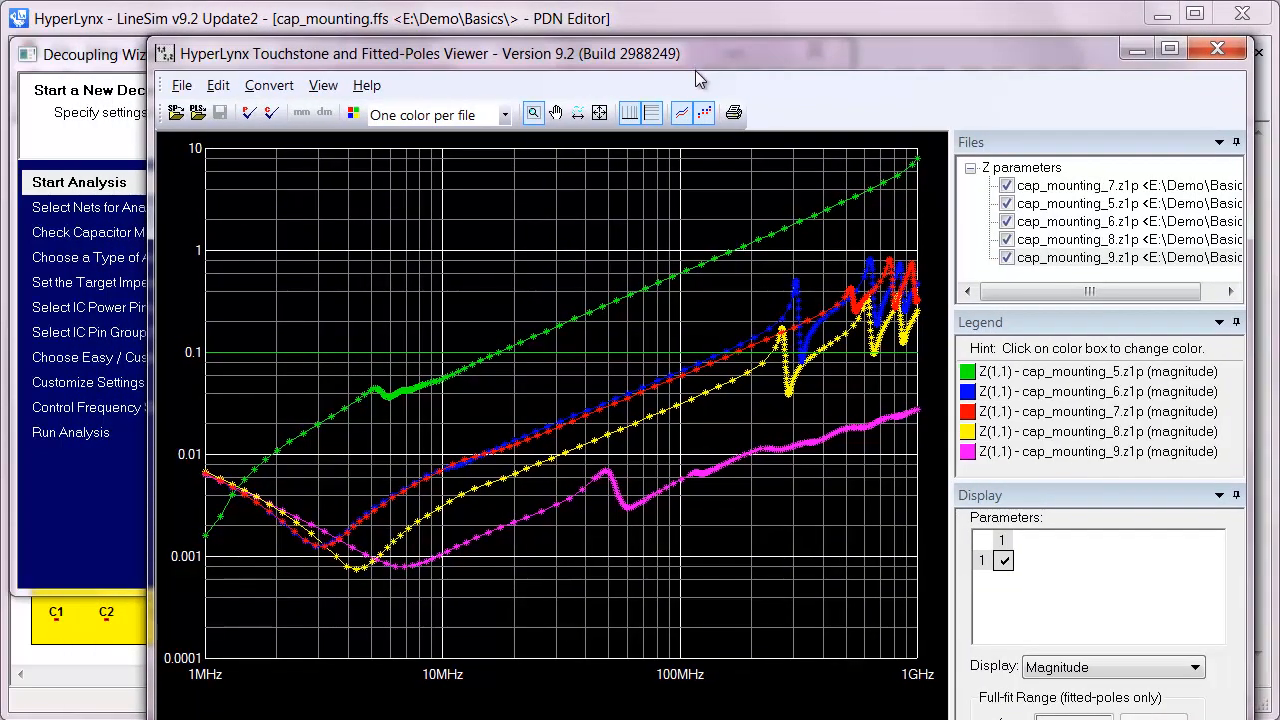
{"action": "left_click", "coordinate": [1137, 49]}
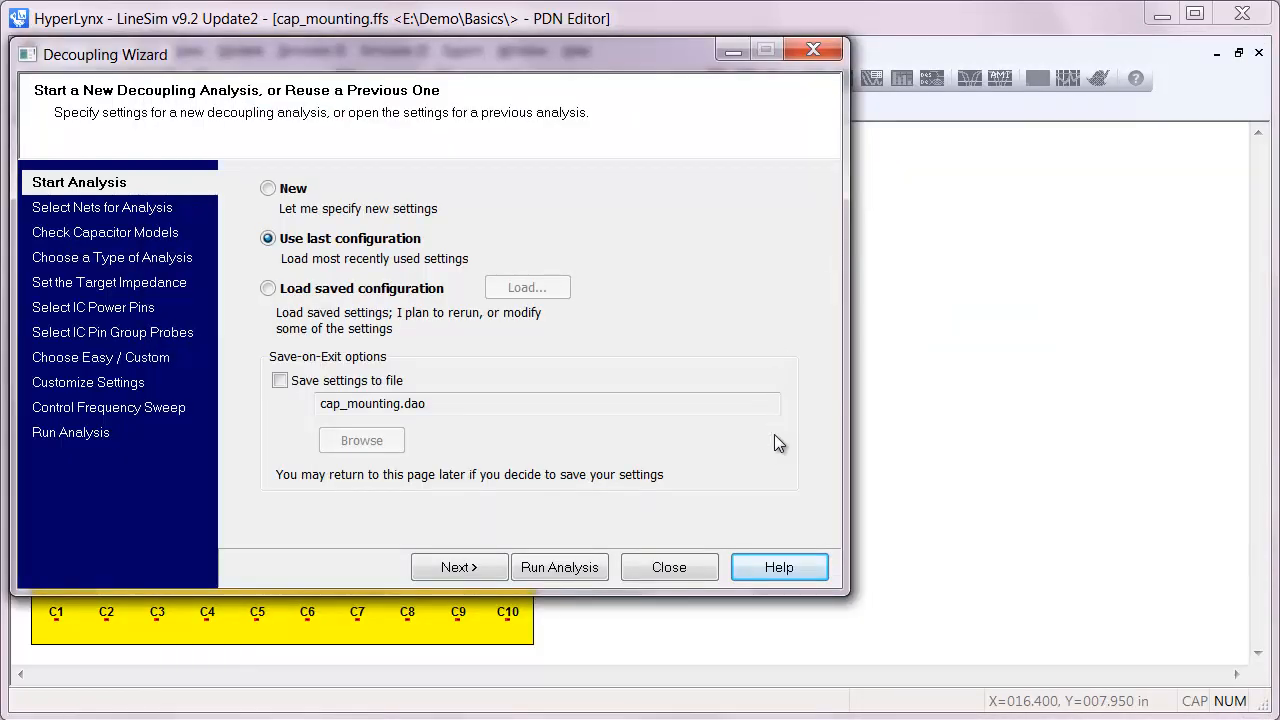
{"action": "left_click", "coordinate": [669, 567]}
Step: Examine the mounting pads and vias of capacitor C45 near U1.1 up close
{"action": "scroll", "coordinate": [237, 457], "scroll_direction": "up", "scroll_amount": 3}
{"action": "scroll", "coordinate": [235, 414], "scroll_direction": "up", "scroll_amount": 1}
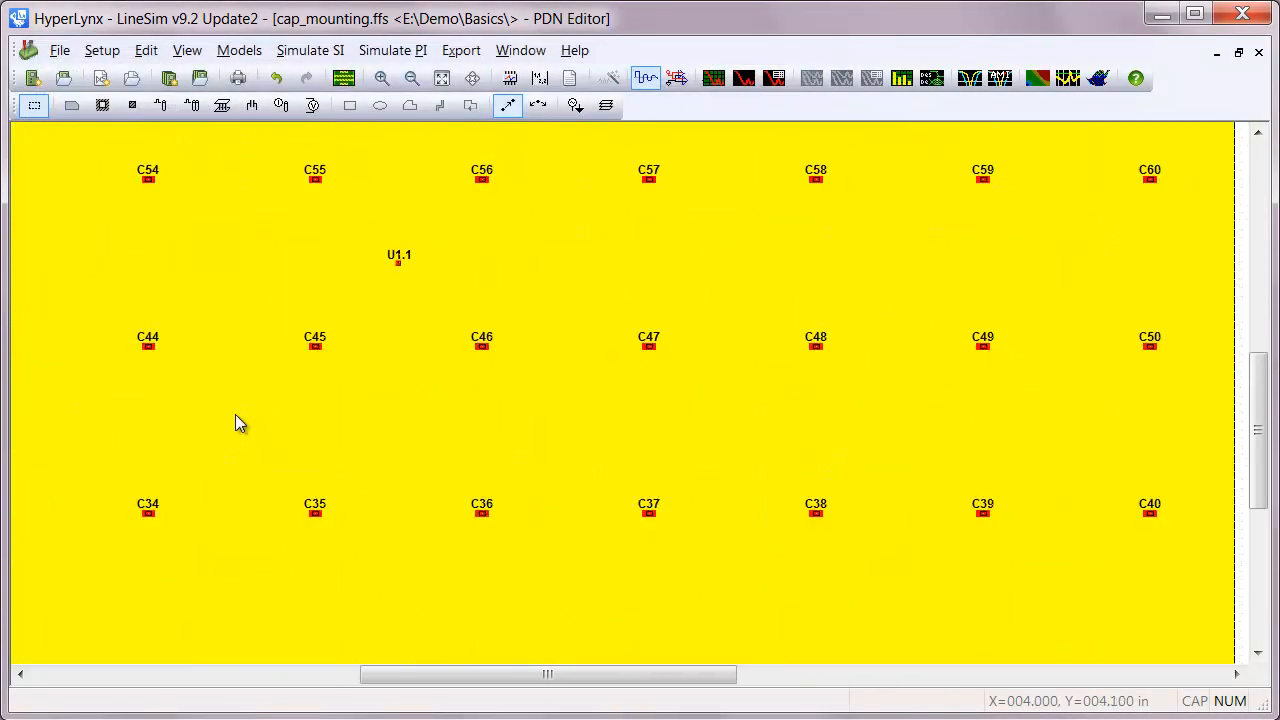
{"action": "scroll", "coordinate": [235, 414], "scroll_direction": "up", "scroll_amount": 3}
{"action": "scroll", "coordinate": [426, 283], "scroll_direction": "up", "scroll_amount": 5}
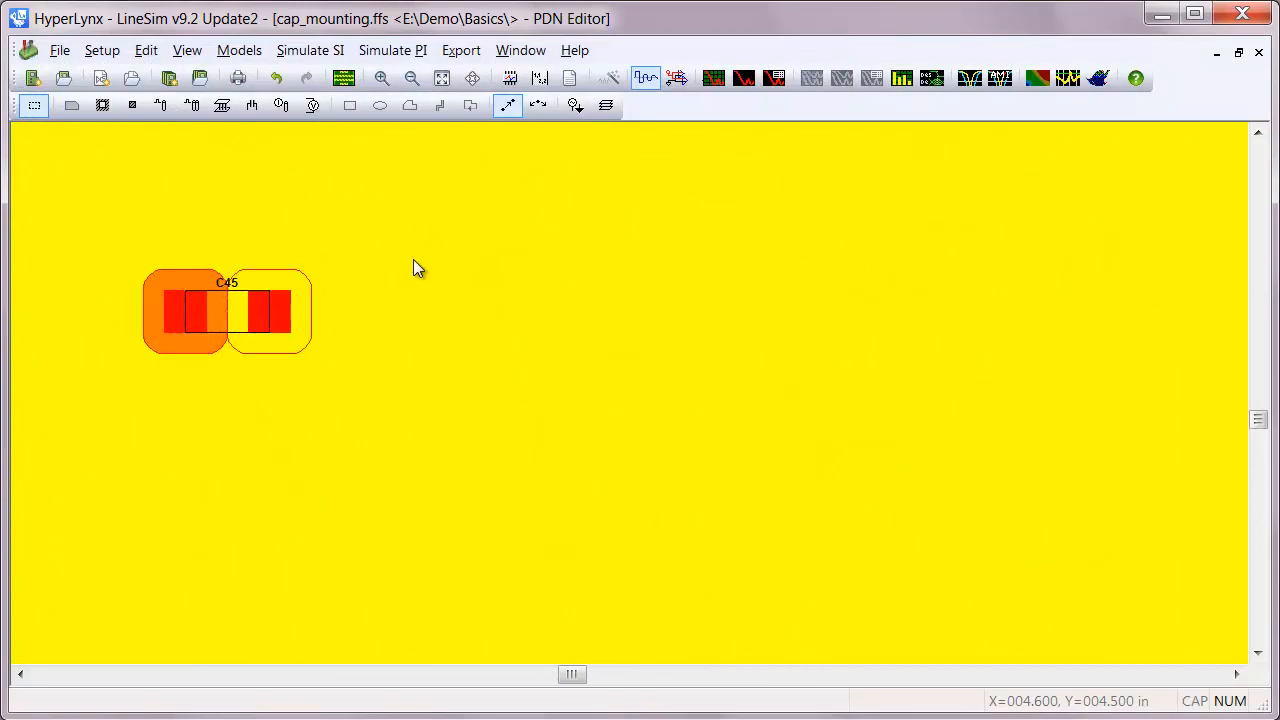